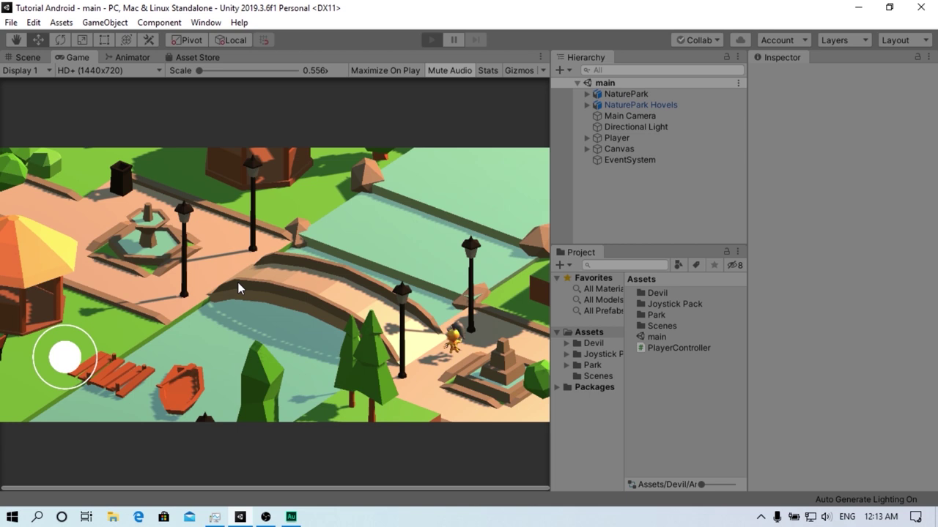
# Walk the character up the path onto the bridge with the joystick, then stop the test play
pyautogui.moveTo(237, 282)
pyautogui.mouseDown()
pyautogui.moveTo(40, 324)
pyautogui.moveTo(2, 449)
pyautogui.moveTo(3, 420)
pyautogui.mouseUp()
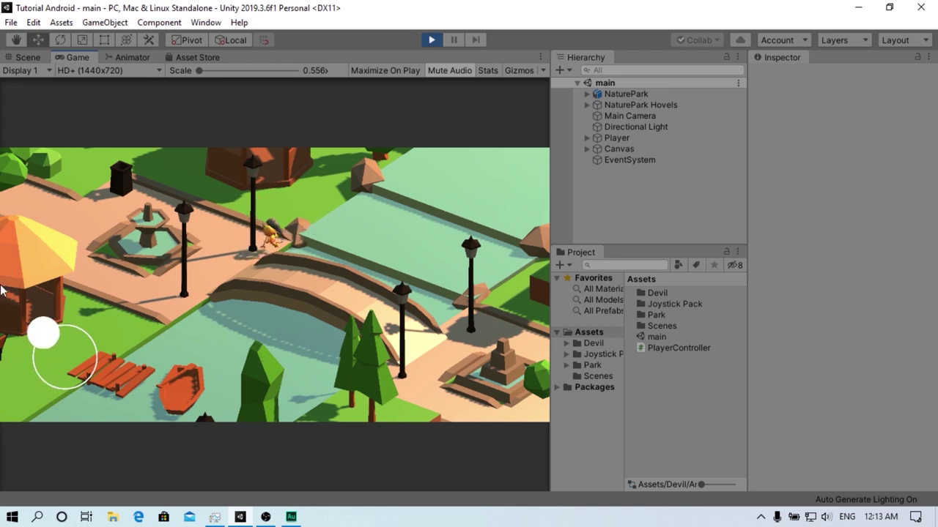
pyautogui.moveTo(2, 420)
pyautogui.mouseDown()
pyautogui.moveTo(86, 525)
pyautogui.moveTo(63, 481)
pyautogui.mouseUp()
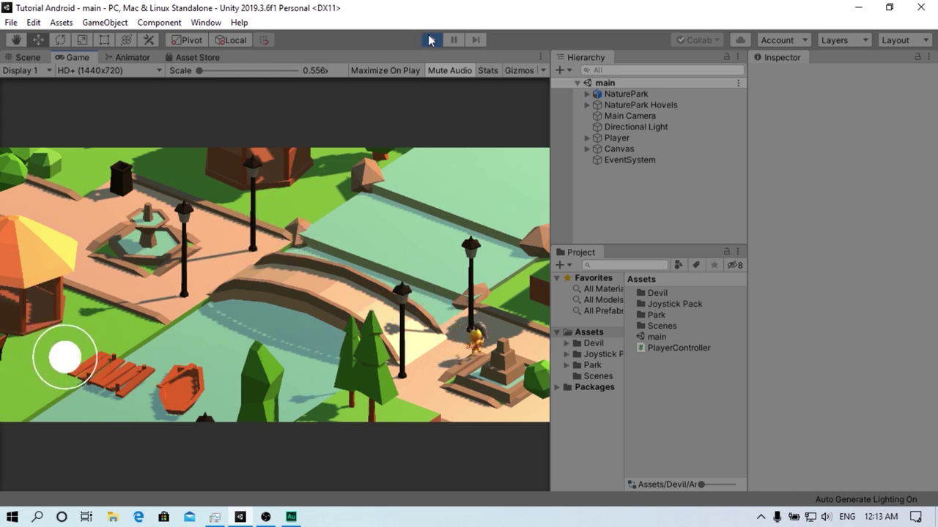
pyautogui.click(431, 39)
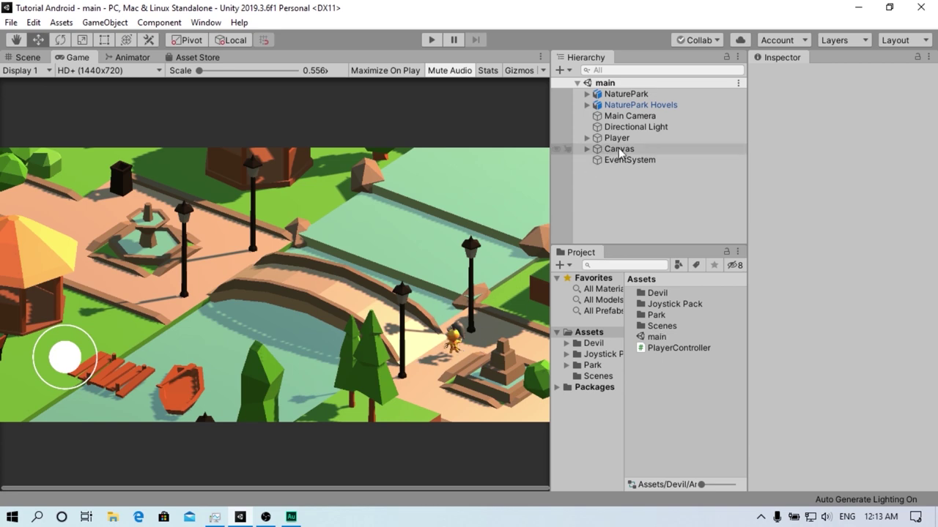
# Create an empty object from Player and move it to the top level of the hierarchy
pyautogui.click(29, 58)
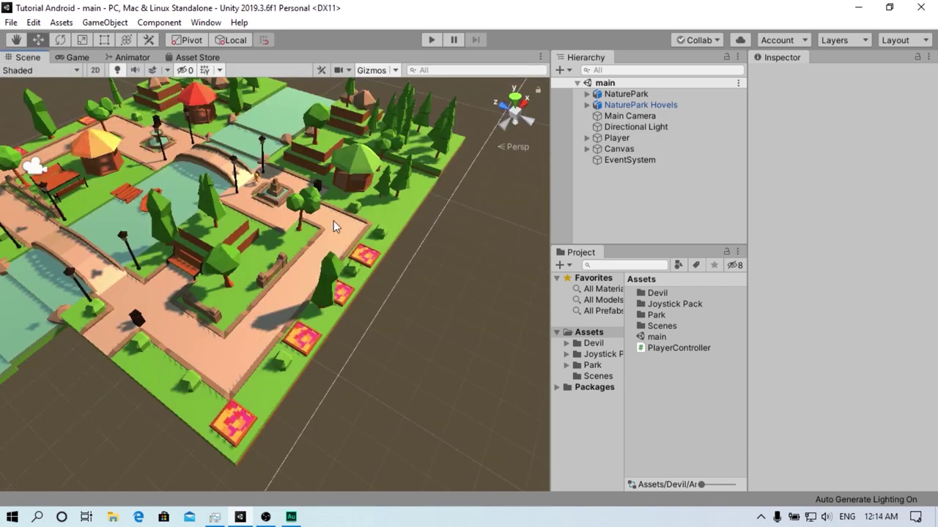
pyautogui.doubleClick(663, 139)
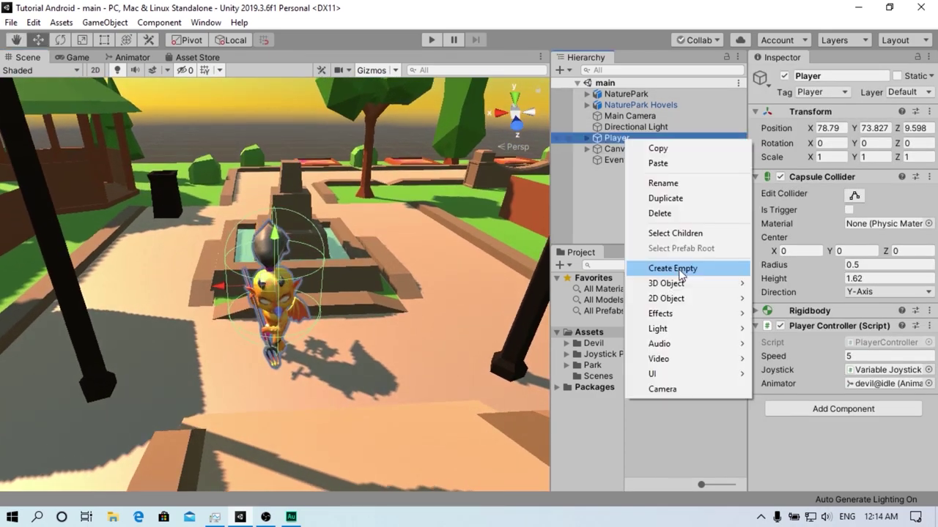
pyautogui.rightClick(624, 138)
pyautogui.click(673, 269)
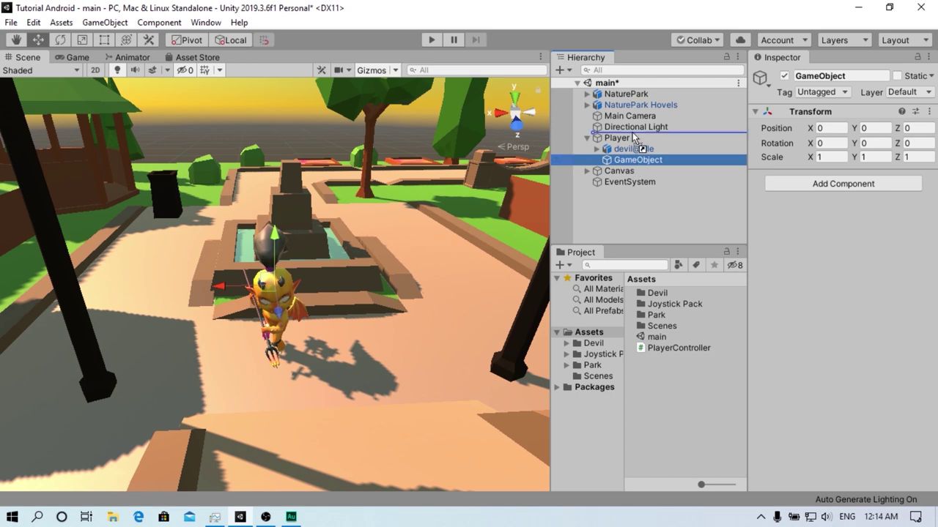
pyautogui.moveTo(634, 163); pyautogui.dragTo(630, 133)
pyautogui.moveTo(469, 204)
pyautogui.keyDown('alt'); pyautogui.mouseDown()
pyautogui.moveTo(320, 293)
pyautogui.moveTo(220, 288)
pyautogui.mouseUp(); pyautogui.keyUp('alt')
# Rename the empty object to 'CameraController' and dock the Game view beside the Scene view
pyautogui.click(837, 76)
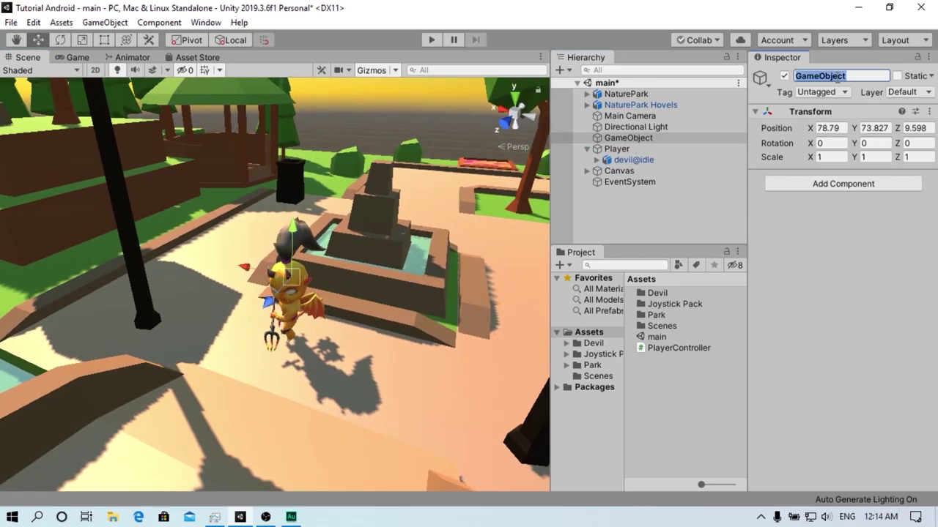
pyautogui.write('CameraController')
pyautogui.press('Return')
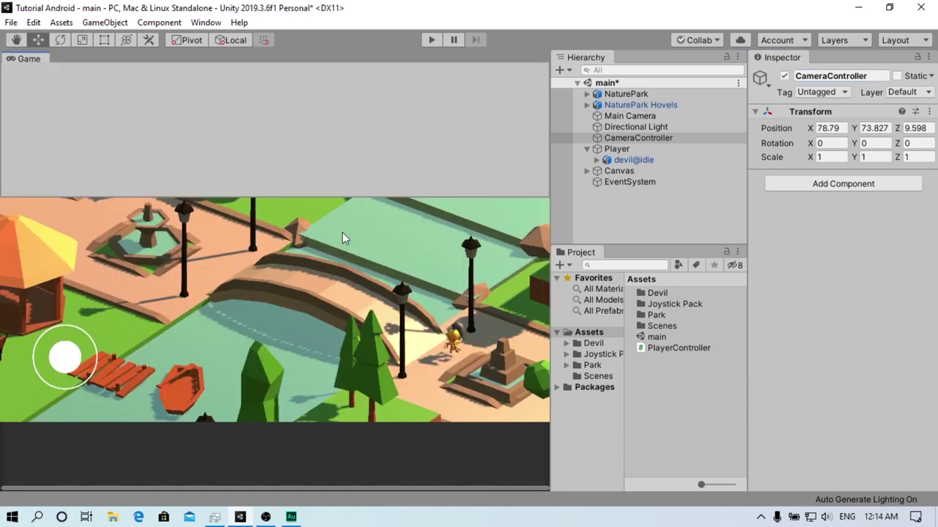
pyautogui.moveTo(344, 238)
pyautogui.mouseDown()
pyautogui.moveTo(382, 277)
pyautogui.moveTo(276, 259)
pyautogui.mouseUp()
# Frame Main Camera, use global handle axes, and parent it under CameraController
pyautogui.click(629, 115)
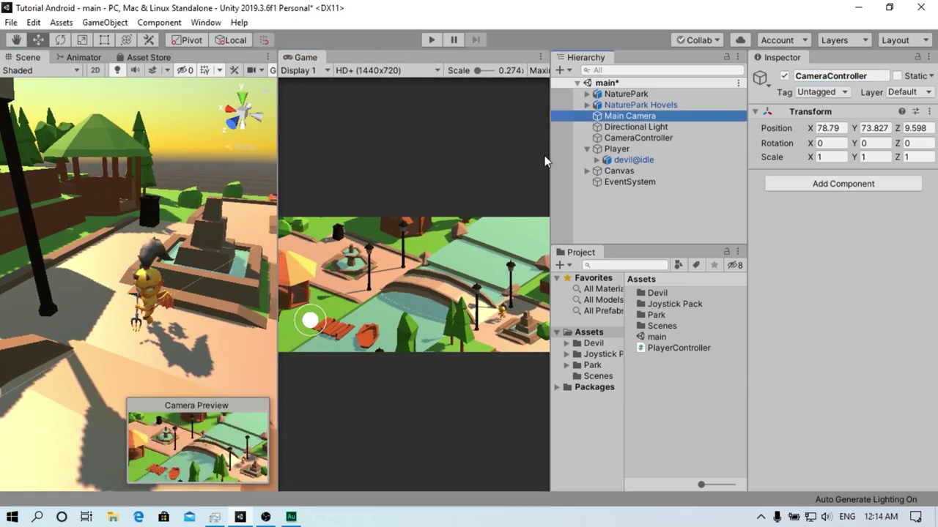
pyautogui.press('f')
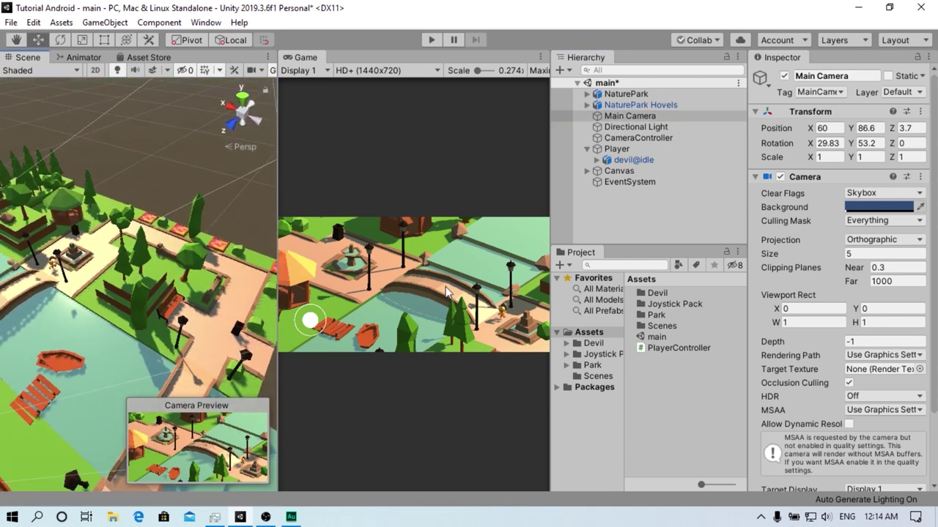
pyautogui.moveTo(114, 267)
pyautogui.mouseDown(button='right')
pyautogui.moveTo(184, 192)
pyautogui.moveTo(659, 280)
pyautogui.moveTo(729, 275)
pyautogui.mouseUp(button='right')
pyautogui.click(230, 40)
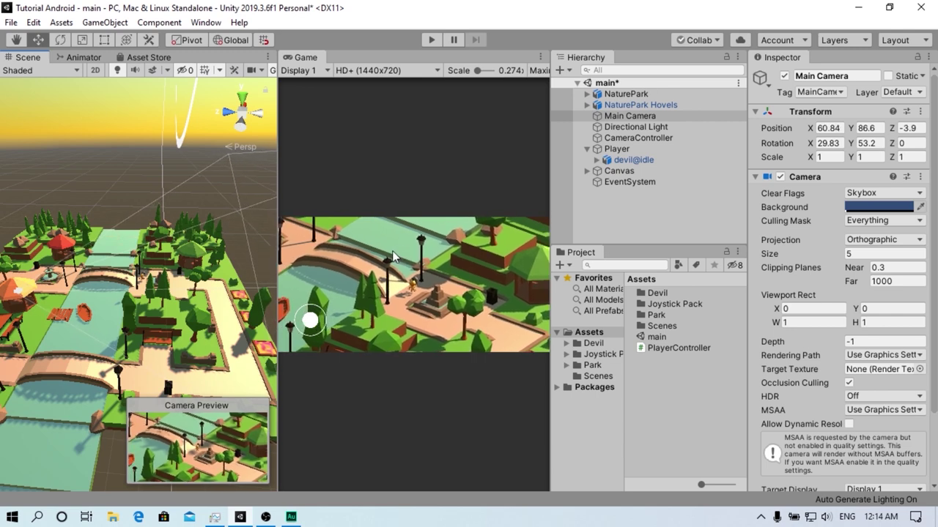
pyautogui.press('f')
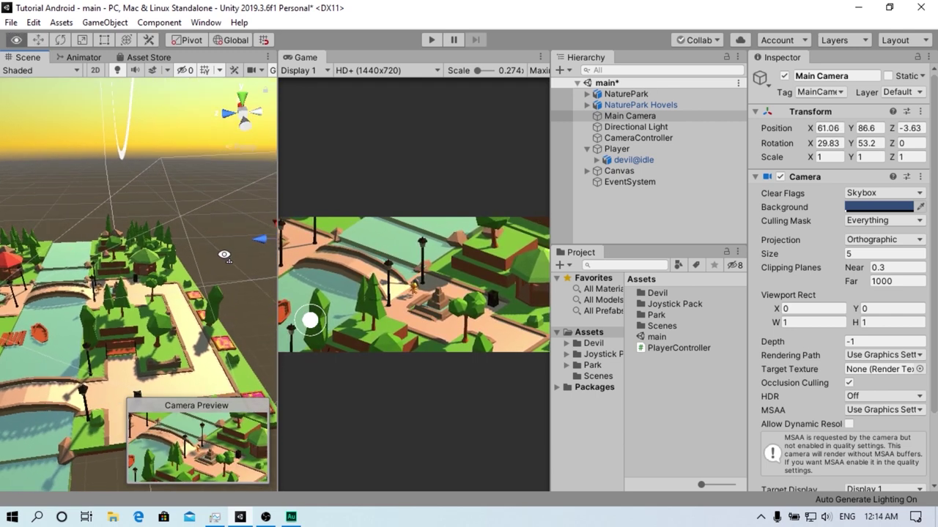
pyautogui.moveTo(630, 116); pyautogui.dragTo(640, 144)
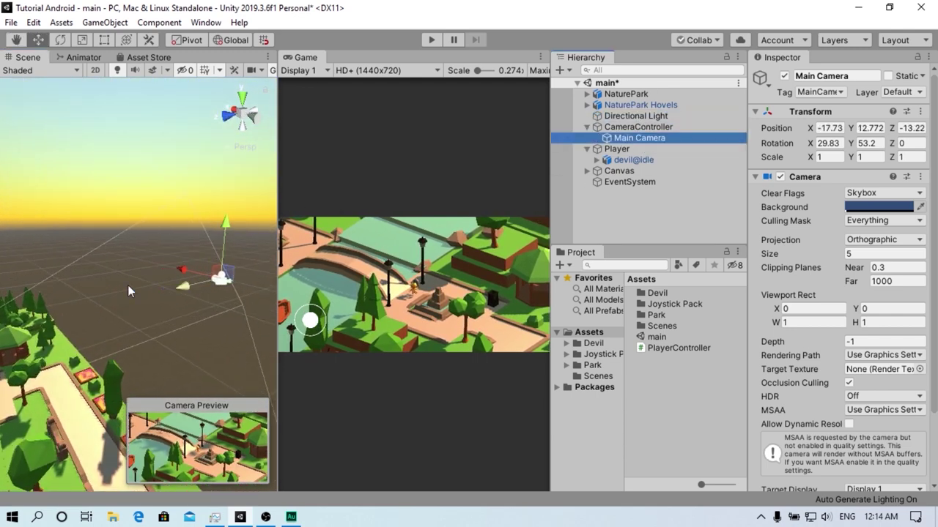
# Move CameraController with the Move tool to X 80.79, Z 15.46
pyautogui.click(637, 126)
pyautogui.moveTo(146, 285)
pyautogui.keyDown('alt'); pyautogui.mouseDown()
pyautogui.moveTo(79, 287)
pyautogui.moveTo(175, 301)
pyautogui.moveTo(122, 287)
pyautogui.moveTo(142, 267)
pyautogui.mouseUp(); pyautogui.keyUp('alt')
pyautogui.press('w')
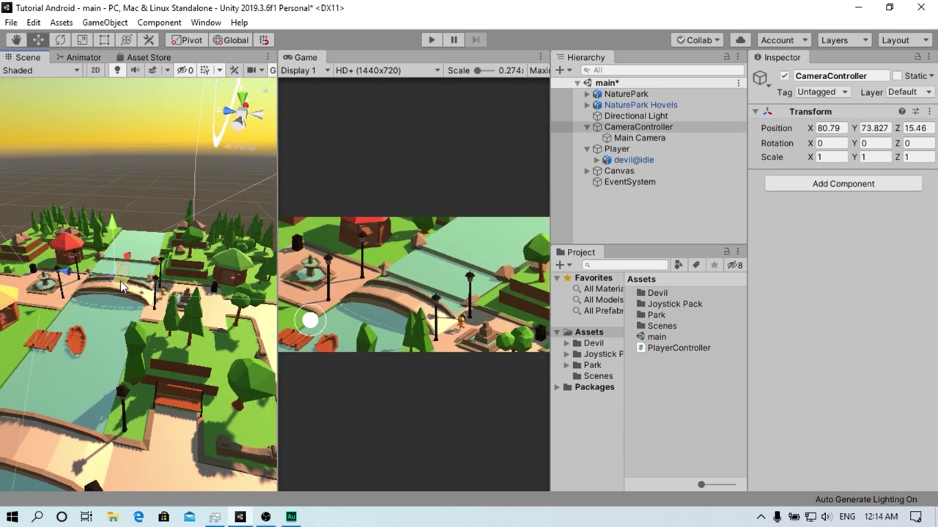
pyautogui.keyDown('alt'); pyautogui.moveTo(142, 267); pyautogui.dragTo(190, 293, button='right'); pyautogui.keyUp('alt')
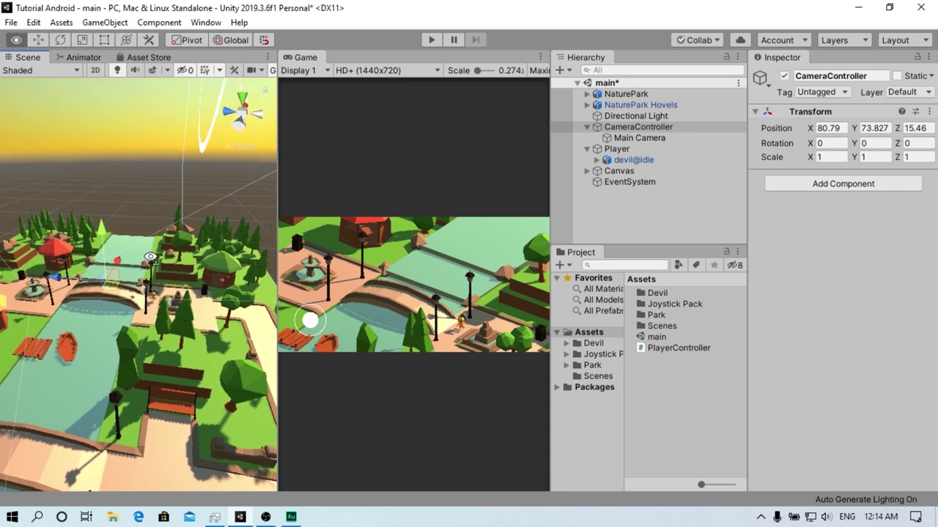
# Add a new 'CameraController' script component and open it in Visual Studio 2019
pyautogui.click(816, 184)
pyautogui.press('BackSpace')
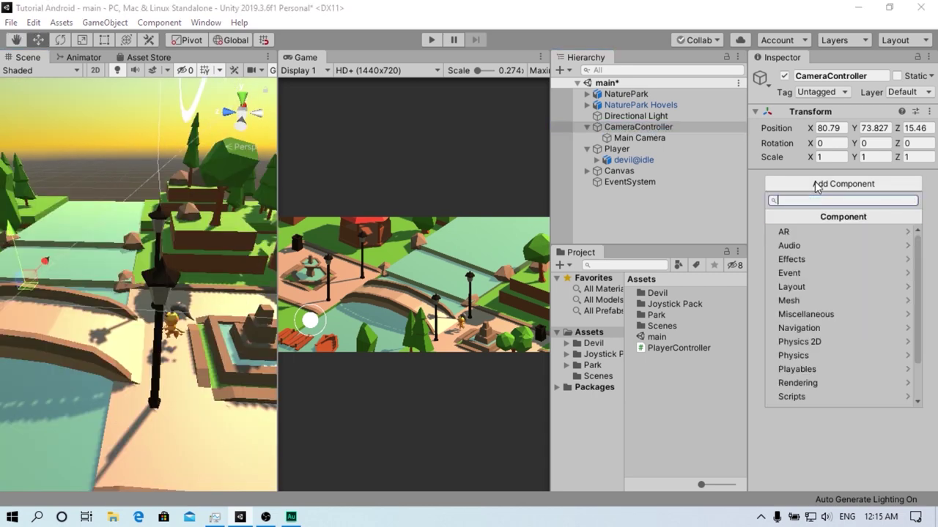
pyautogui.write('CameraController')
pyautogui.press('Return')
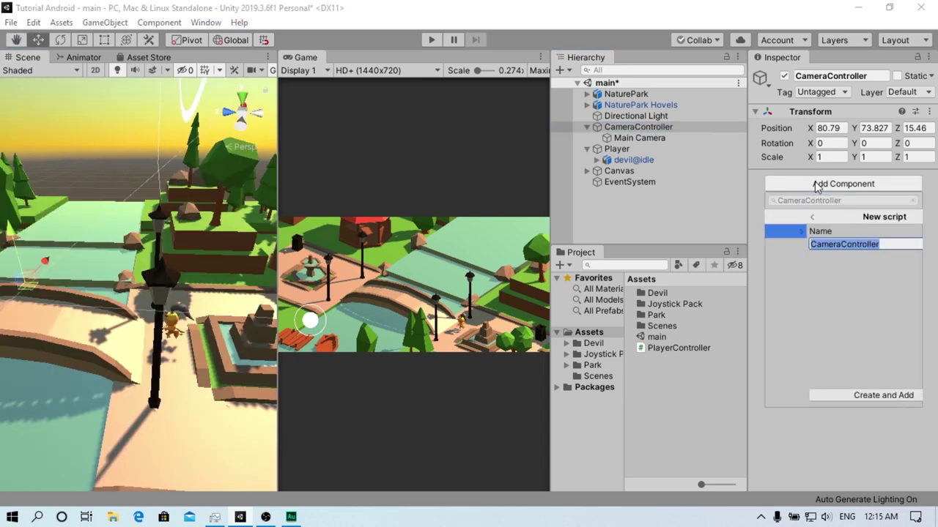
pyautogui.press('Return')
pyautogui.doubleClick(675, 337)
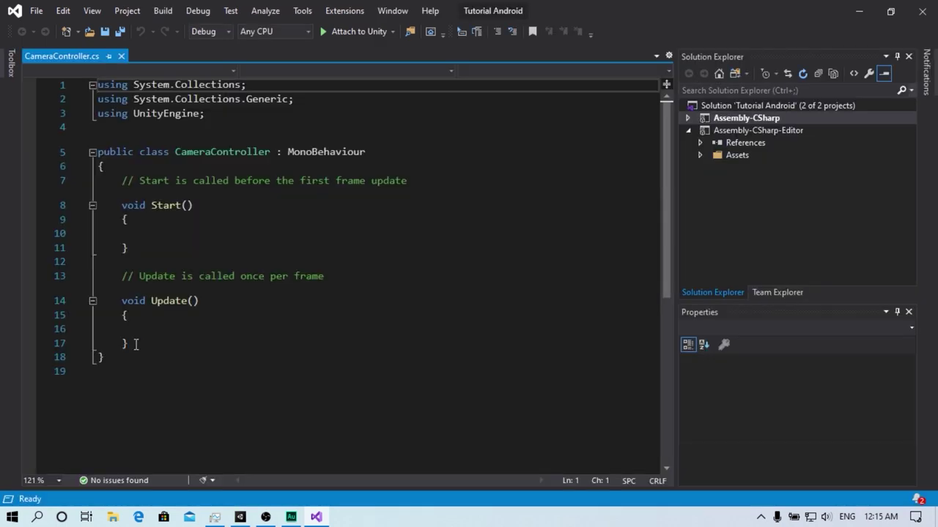
# Replace the template Start and Update methods with a 'public GameObject player;' field
pyautogui.moveTo(136, 344); pyautogui.dragTo(121, 176)
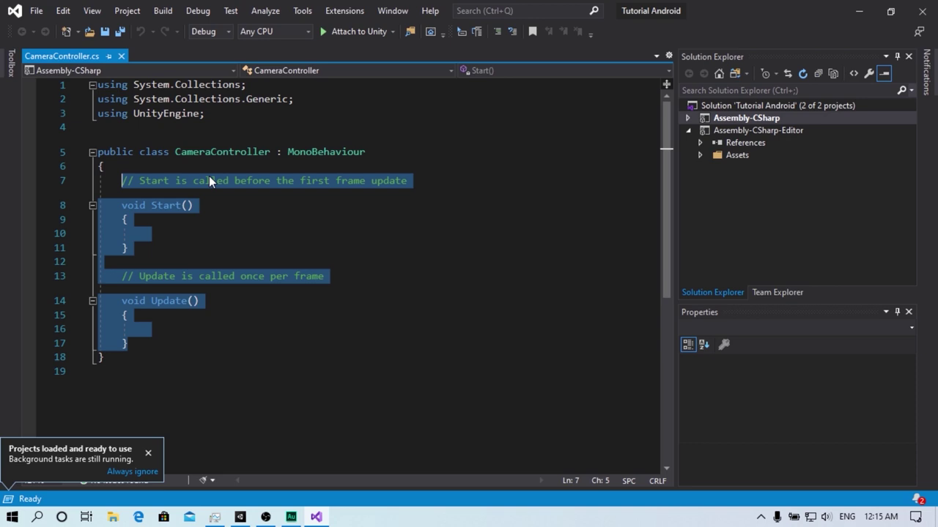
pyautogui.press('Delete')
pyautogui.press('Return')
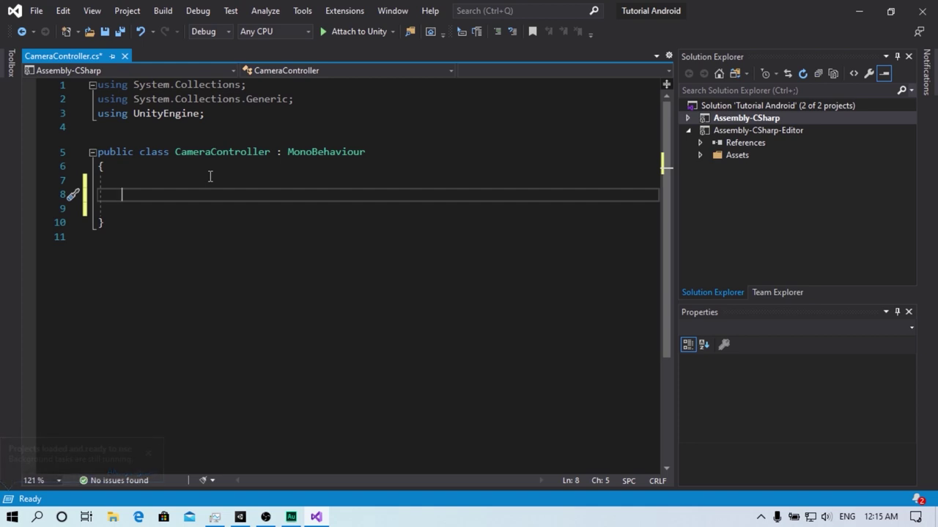
pyautogui.write('public Game')
pyautogui.press('Tab')
pyautogui.write('p')
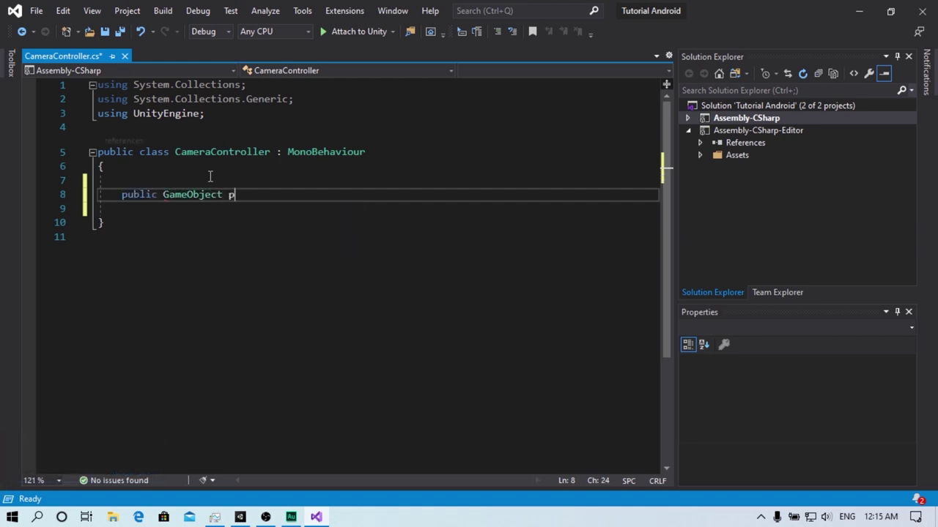
pyautogui.write('layer;')
# Add an empty LateUpdate() method below the player field
pyautogui.press('Return')
pyautogui.press('Return')
pyautogui.write('void Late')
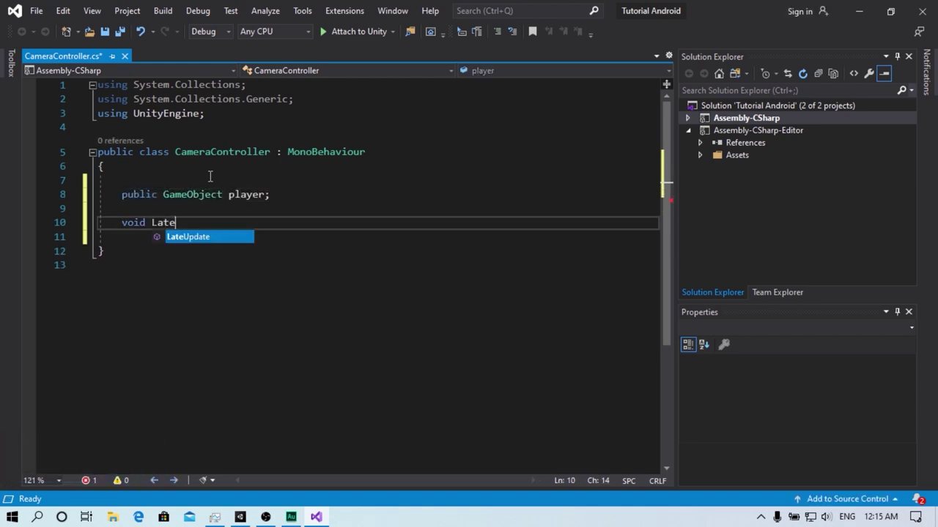
pyautogui.press('Tab')
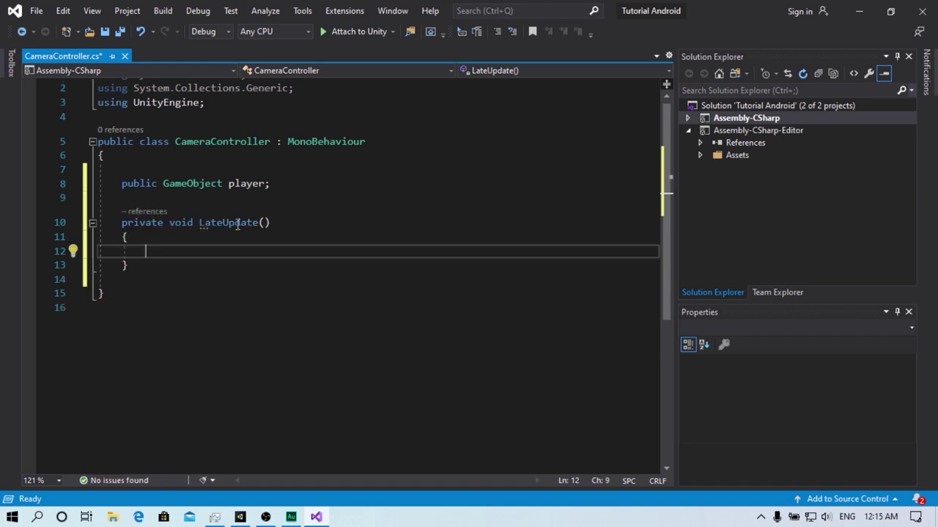
pyautogui.moveTo(200, 224); pyautogui.dragTo(249, 224)
# Tidy the line after the player field and select the LateUpdate method name
pyautogui.click(357, 238)
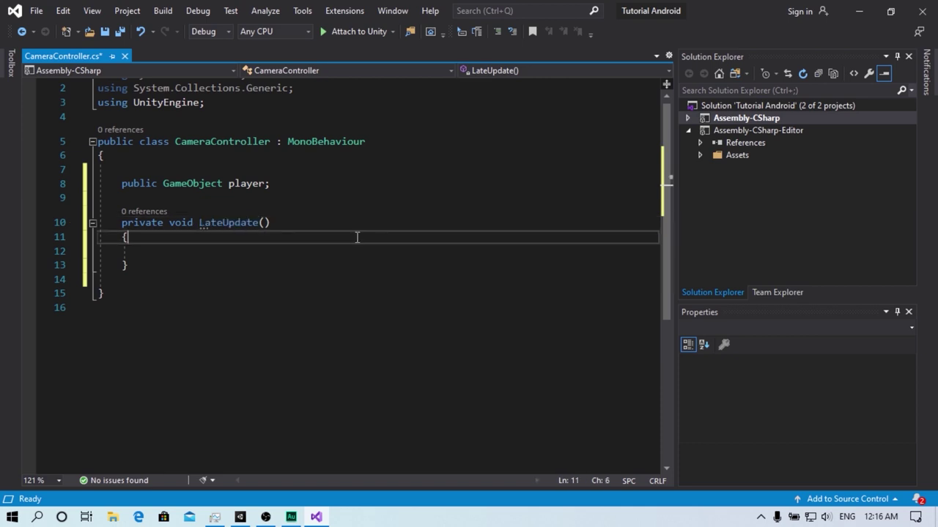
pyautogui.click(247, 204)
pyautogui.press('Return')
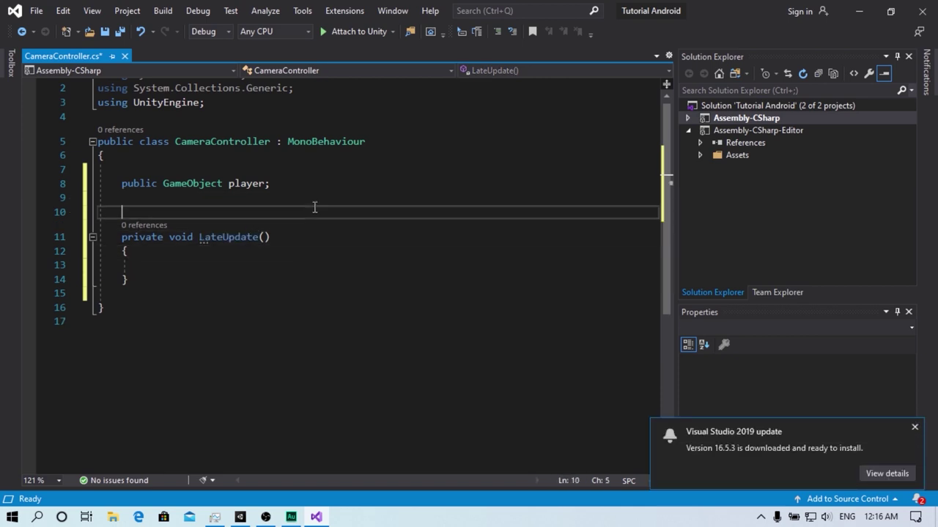
pyautogui.press('BackSpace')
pyautogui.press('BackSpace')
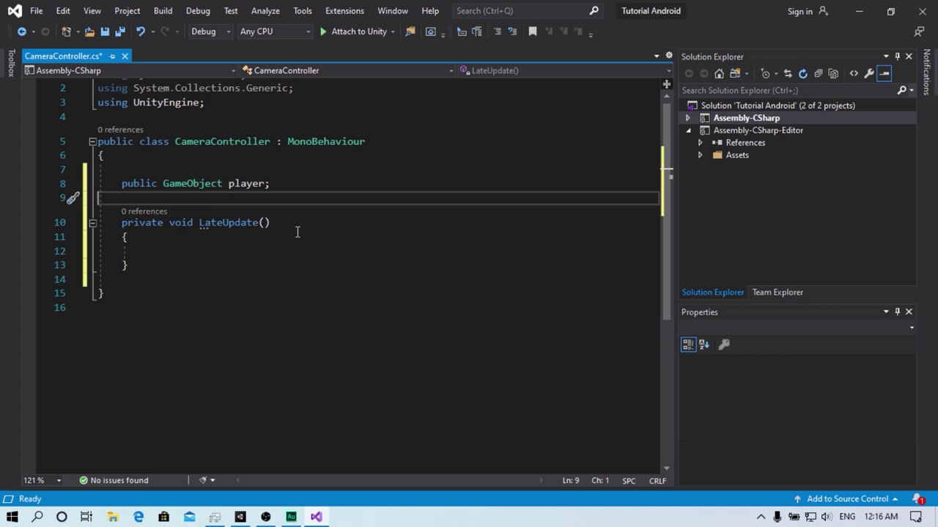
pyautogui.moveTo(199, 223); pyautogui.dragTo(256, 223)
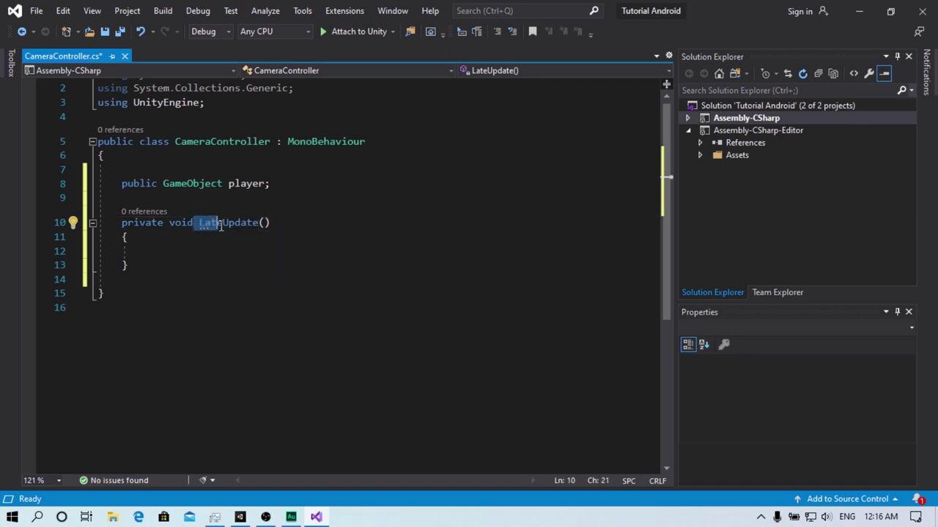
pyautogui.doubleClick(234, 223)
# Inside LateUpdate, type 'transform.position = Vector3.Lerp('
pyautogui.click(176, 250)
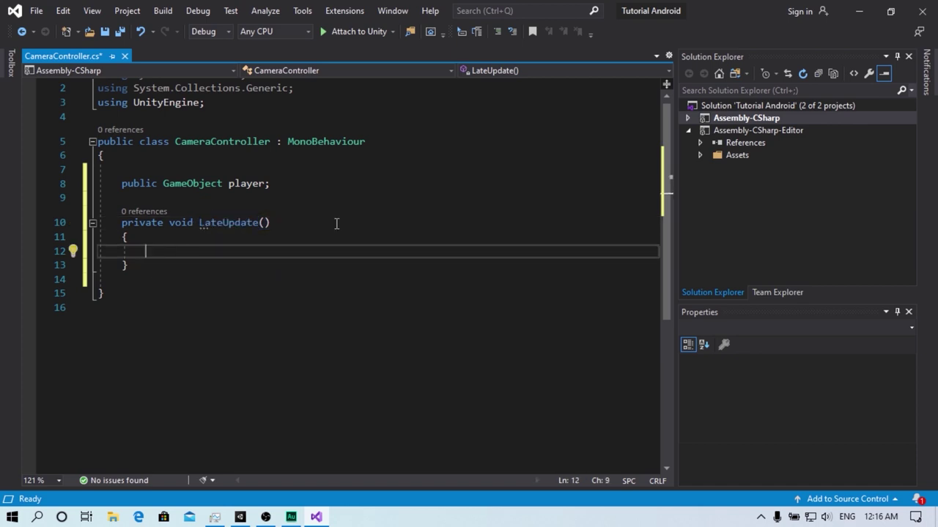
pyautogui.write('trans')
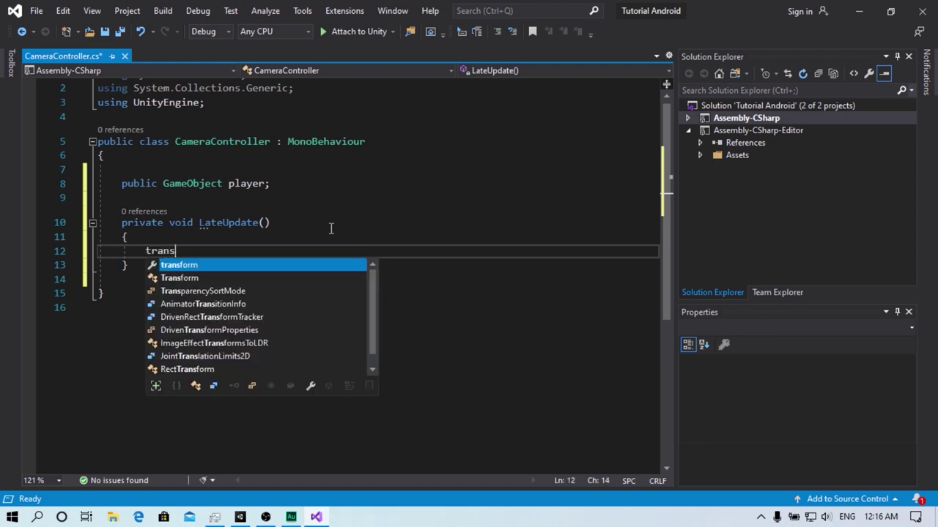
pyautogui.write('form.pos')
pyautogui.press('Tab')
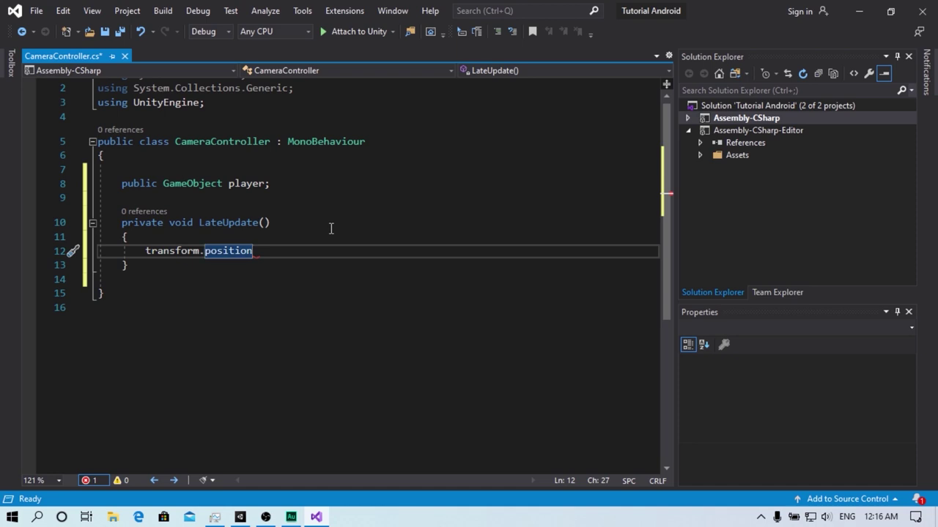
pyautogui.write(' = Ve')
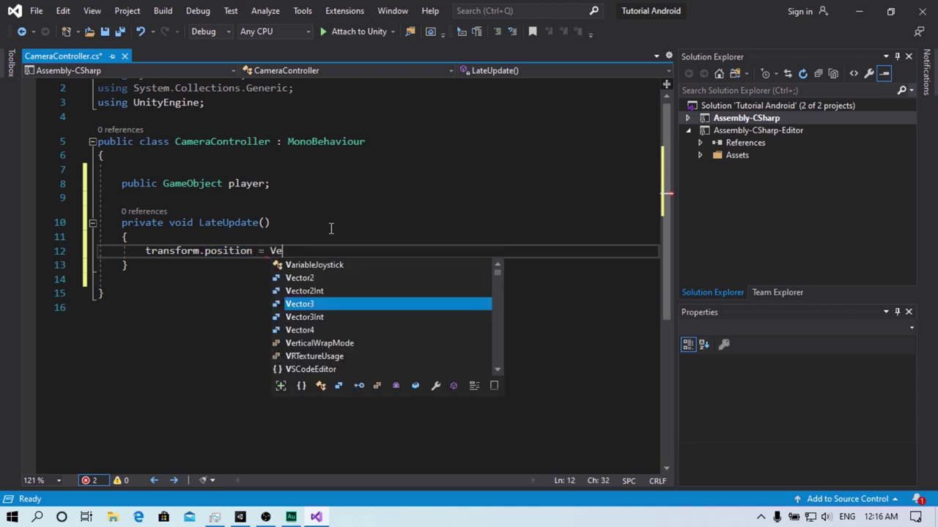
pyautogui.write('ctor3.Lerp')
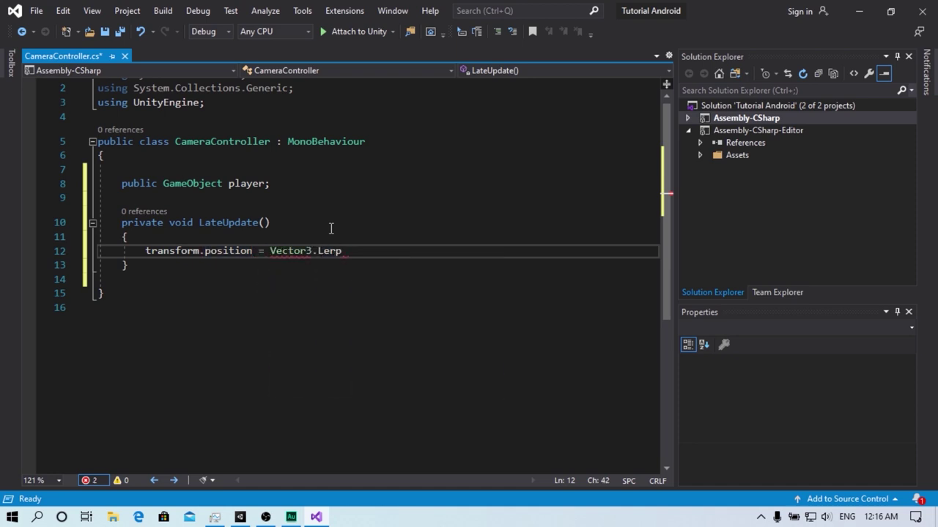
pyautogui.write('(')
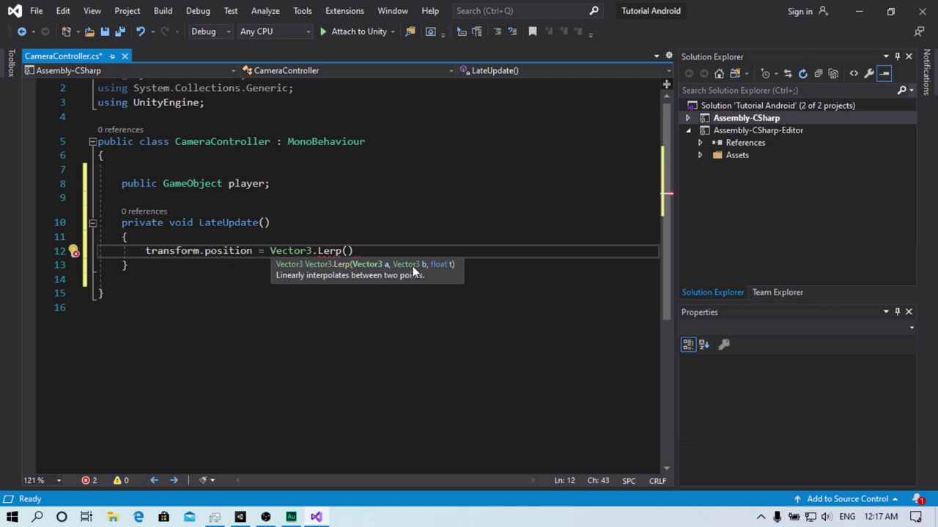
# Add a 'public float smoothPower = 0.1f;' field and save the script
pyautogui.click(284, 182)
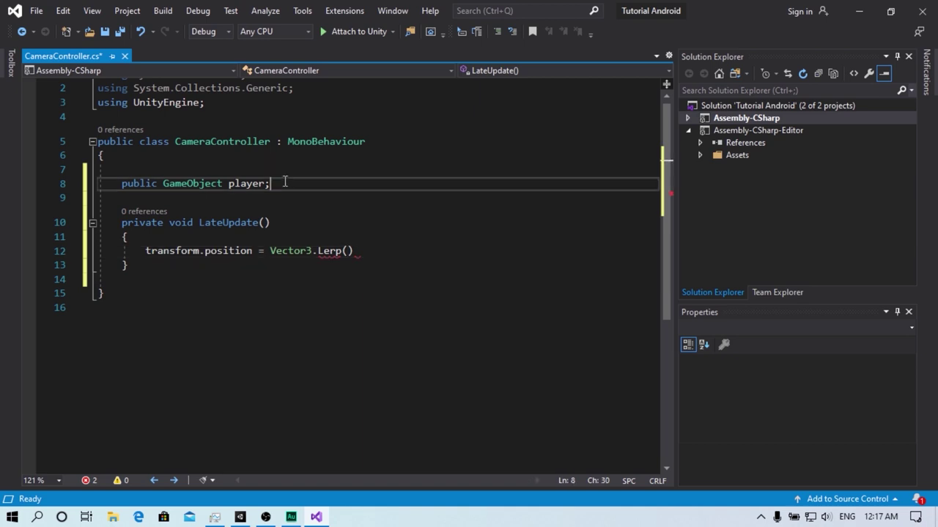
pyautogui.press('Return')
pyautogui.write('public ')
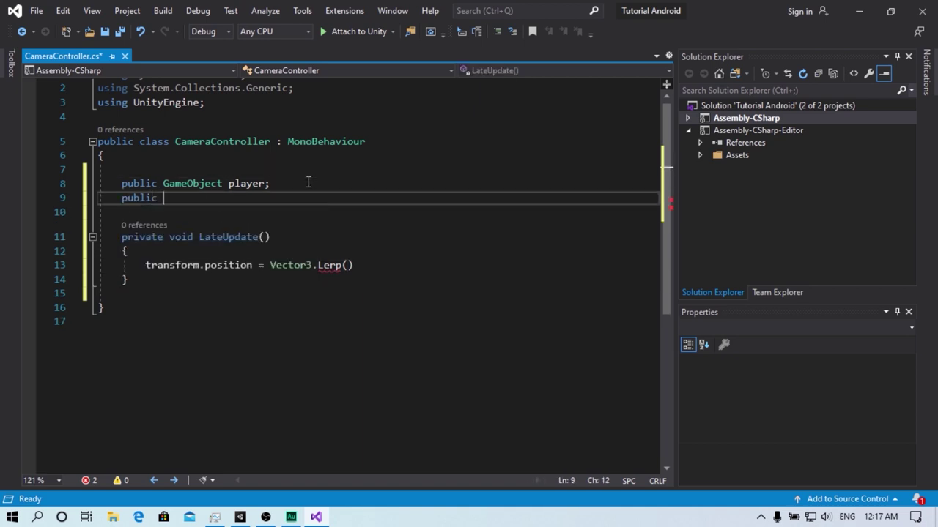
pyautogui.write('float')
pyautogui.write('smoothPower = 0.1f;')
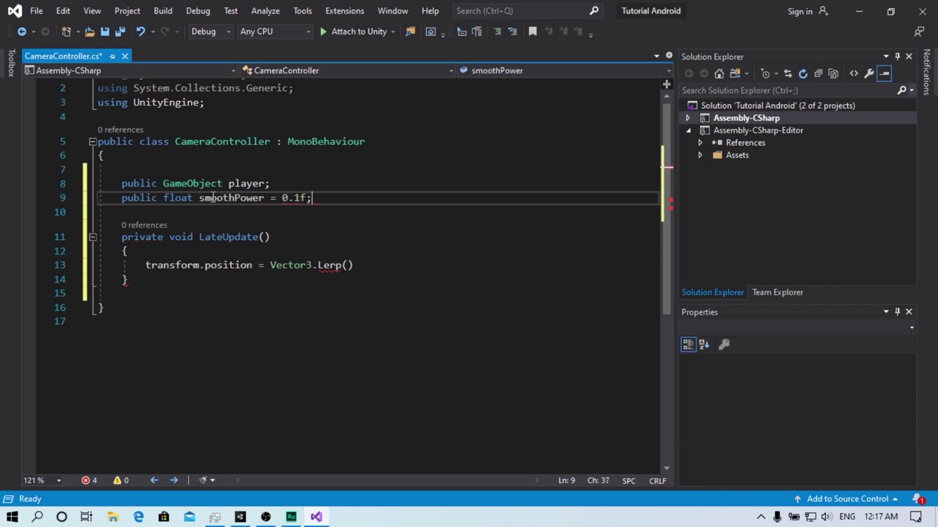
pyautogui.hotkey('ctrl', 's')
# Finish Lerp(transform.position, player.transform.position, smoothPower); and drag the script onto CameraController in Unity
pyautogui.click(376, 271)
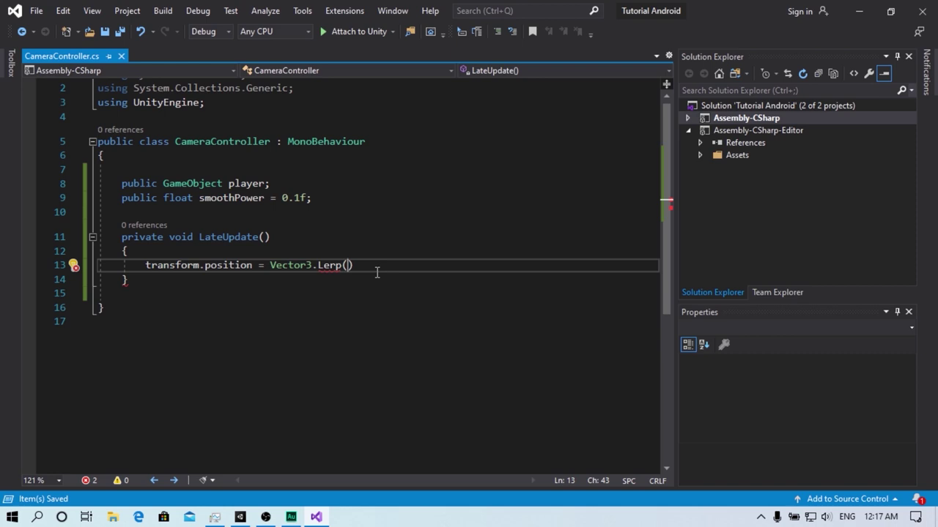
pyautogui.write('transform.')
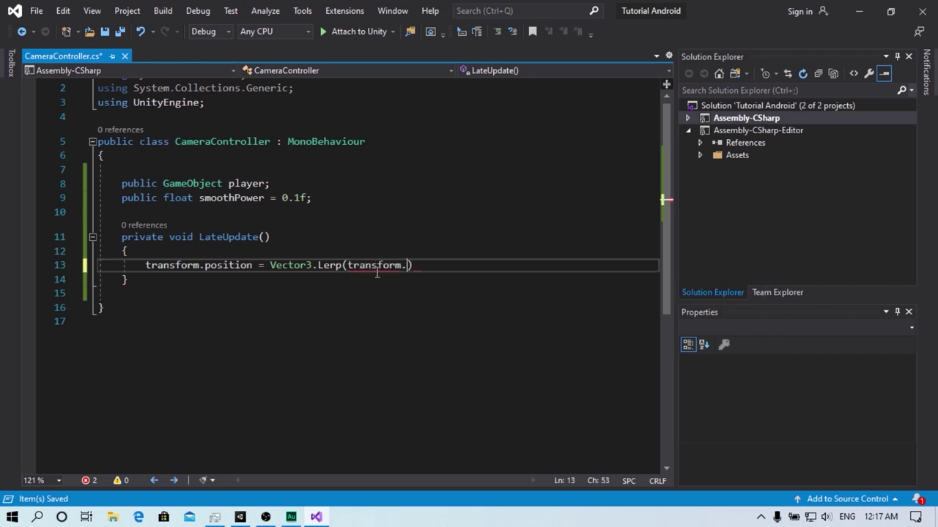
pyautogui.write('position')
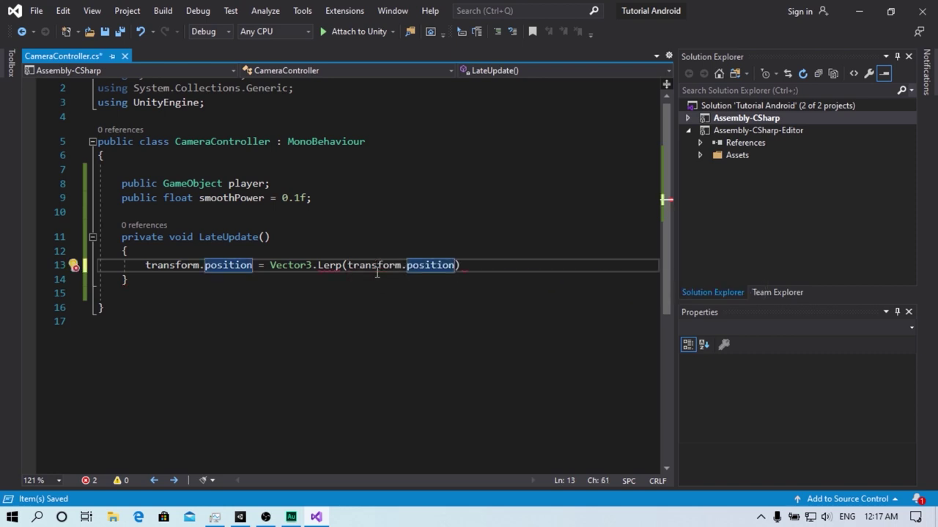
pyautogui.write(', pla')
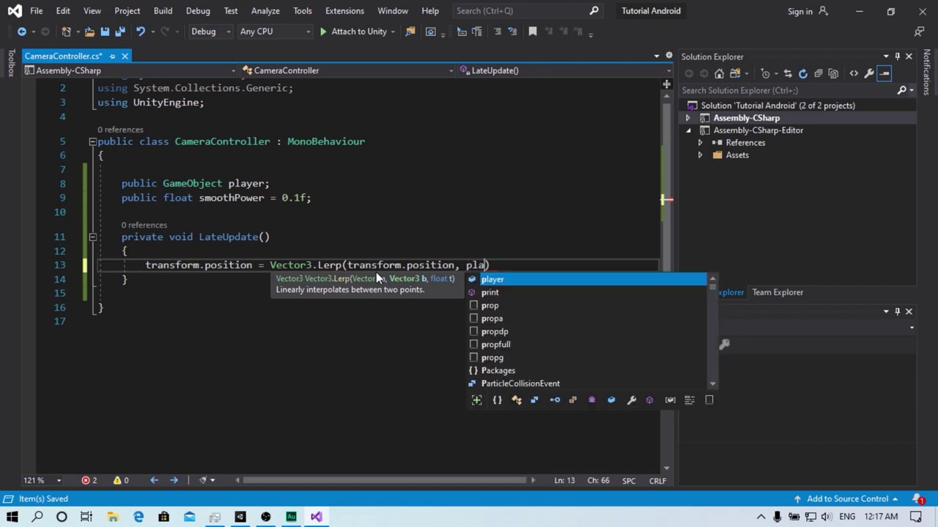
pyautogui.write('yer.transform.')
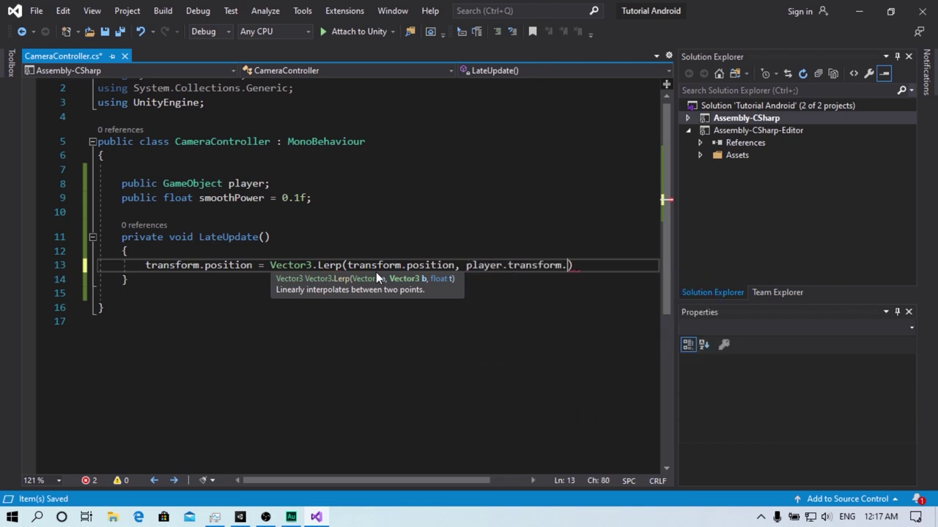
pyautogui.write('position, sm')
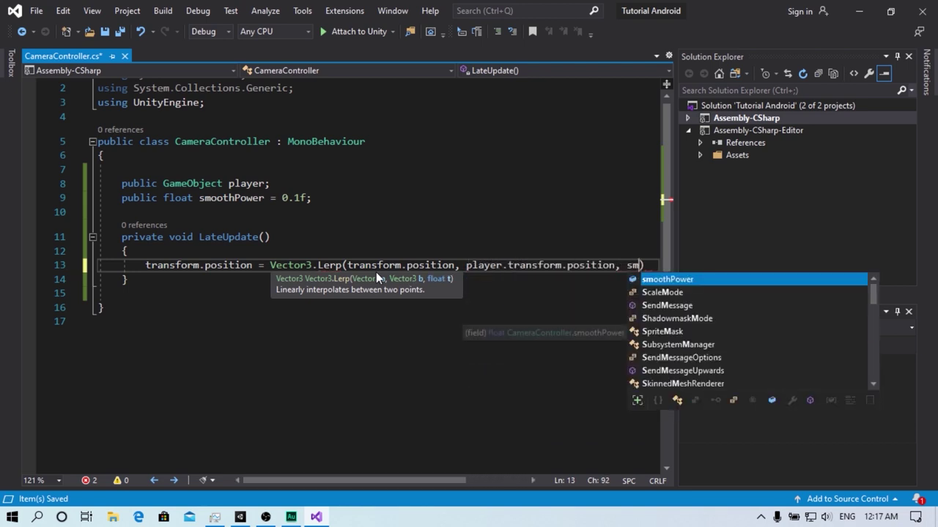
pyautogui.press('Tab')
pyautogui.write(');')
pyautogui.moveTo(258, 481); pyautogui.dragTo(245, 484)
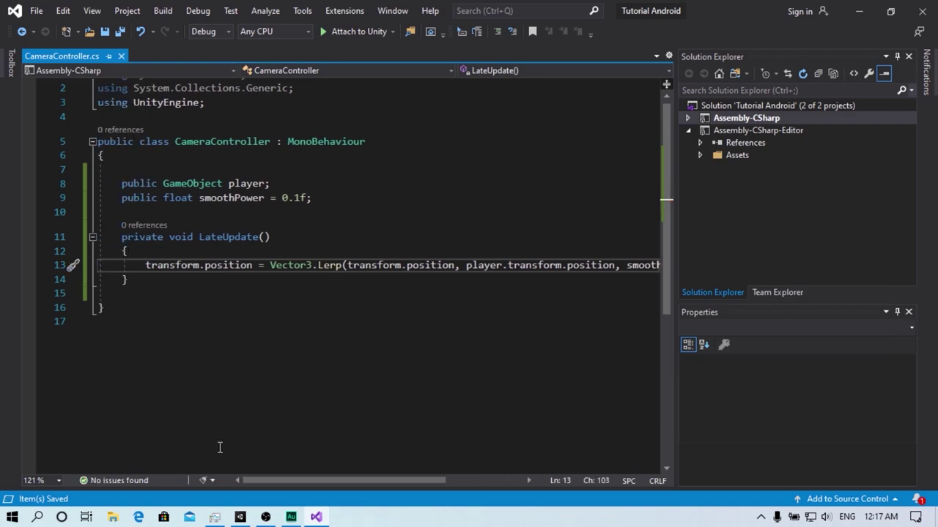
pyautogui.hotkey('alt', 'Tab')
pyautogui.moveTo(487, 158)
pyautogui.mouseDown()
pyautogui.moveTo(802, 187)
pyautogui.moveTo(887, 208)
pyautogui.mouseUp()
# Copy the Player's Transform and paste its values onto the CameraController's Transform
pyautogui.moveTo(208, 201)
pyautogui.keyDown('alt'); pyautogui.mouseDown()
pyautogui.moveTo(110, 264)
pyautogui.moveTo(94, 227)
pyautogui.mouseUp(); pyautogui.keyUp('alt')
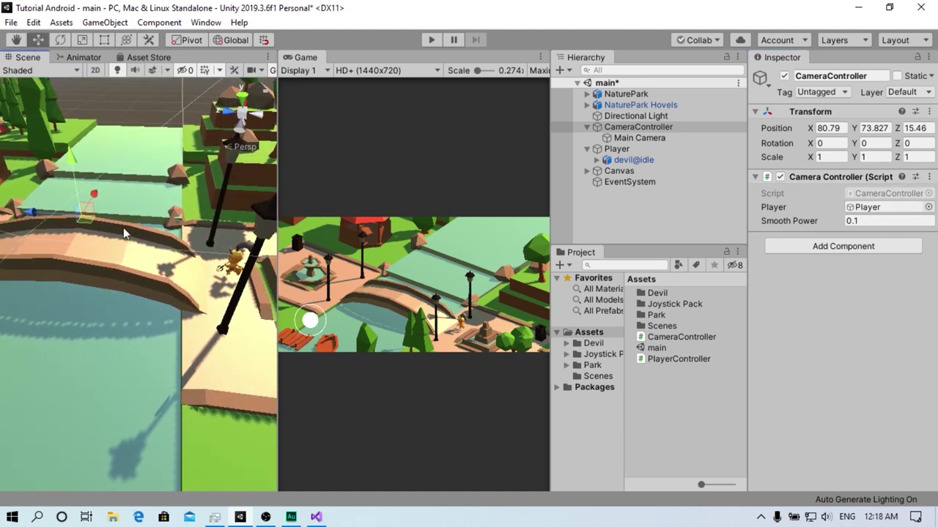
pyautogui.click(616, 149)
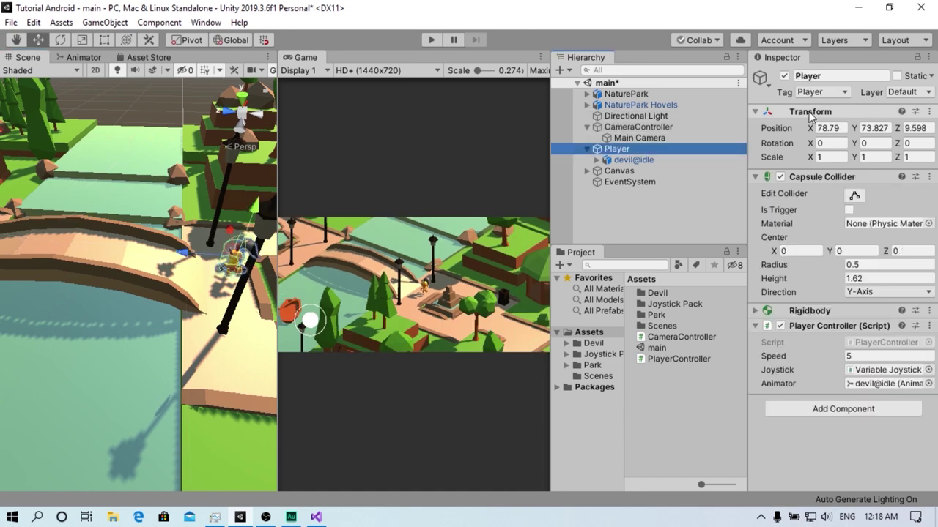
pyautogui.rightClick(782, 112)
pyautogui.click(839, 172)
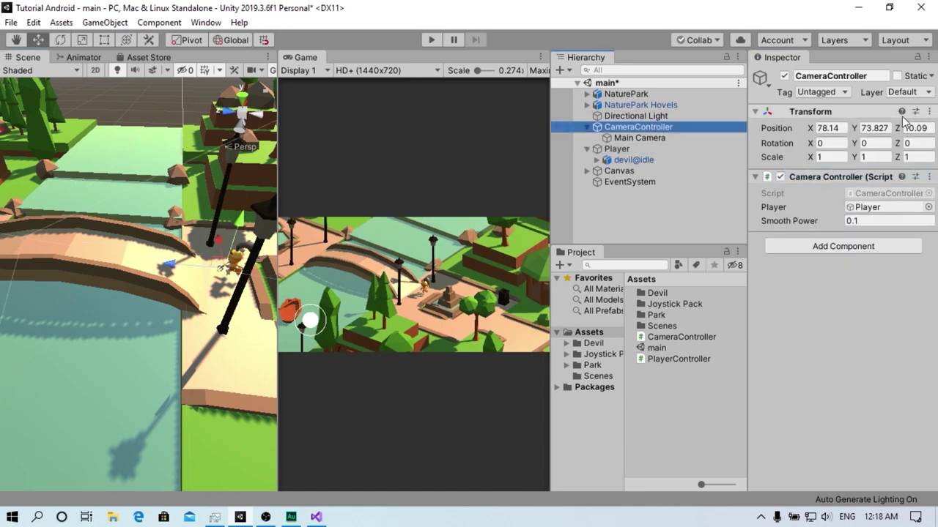
pyautogui.rightClick(784, 112)
pyautogui.click(828, 201)
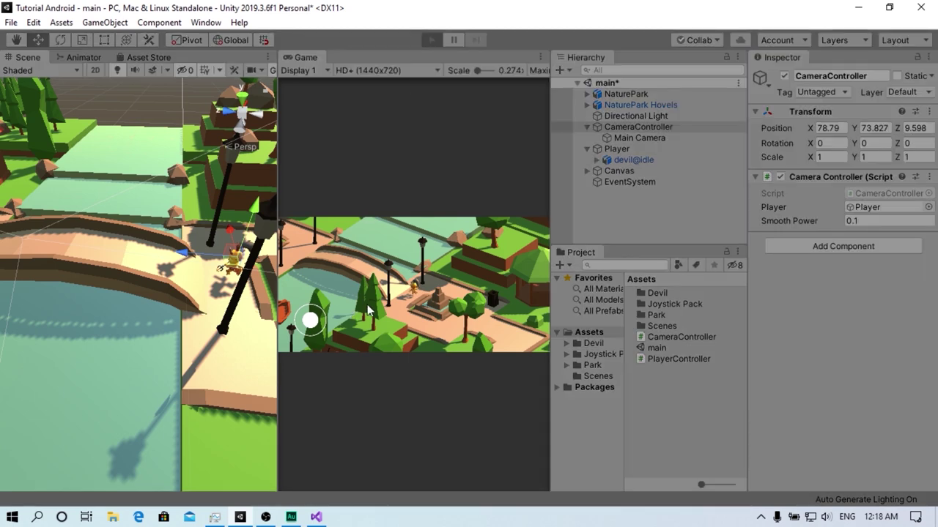
# Test the follow camera by steering the player with the joystick, then stop play mode
pyautogui.moveTo(348, 307); pyautogui.dragTo(242, 232)
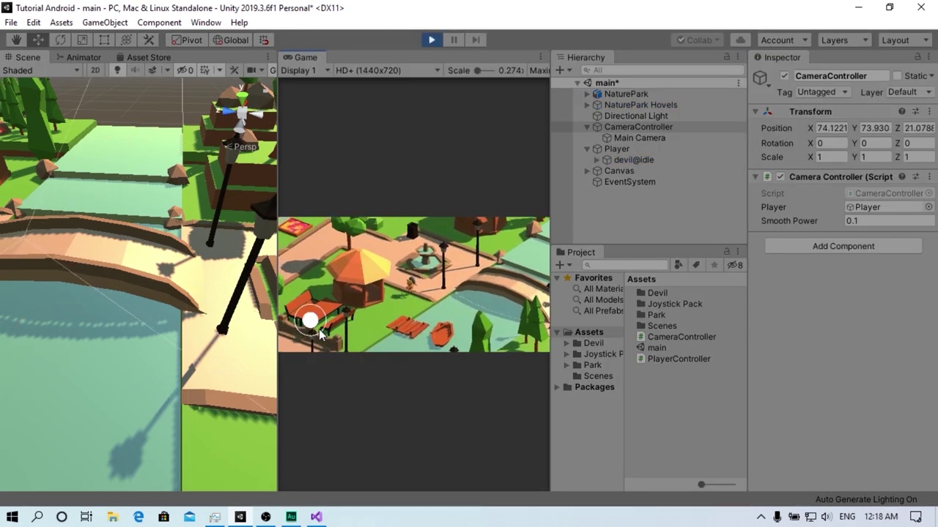
pyautogui.moveTo(319, 333); pyautogui.dragTo(335, 202)
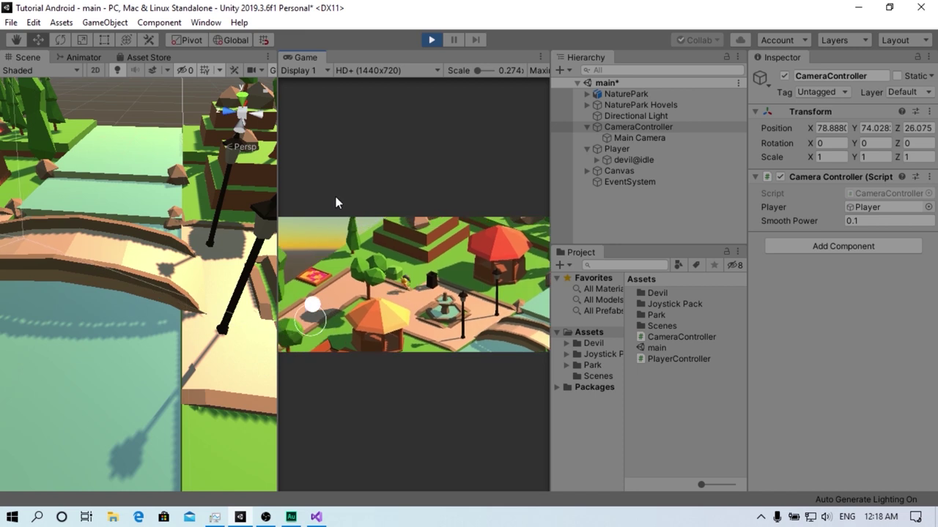
pyautogui.moveTo(335, 202)
pyautogui.mouseDown()
pyautogui.moveTo(122, 105)
pyautogui.moveTo(346, 452)
pyautogui.moveTo(189, 301)
pyautogui.mouseUp()
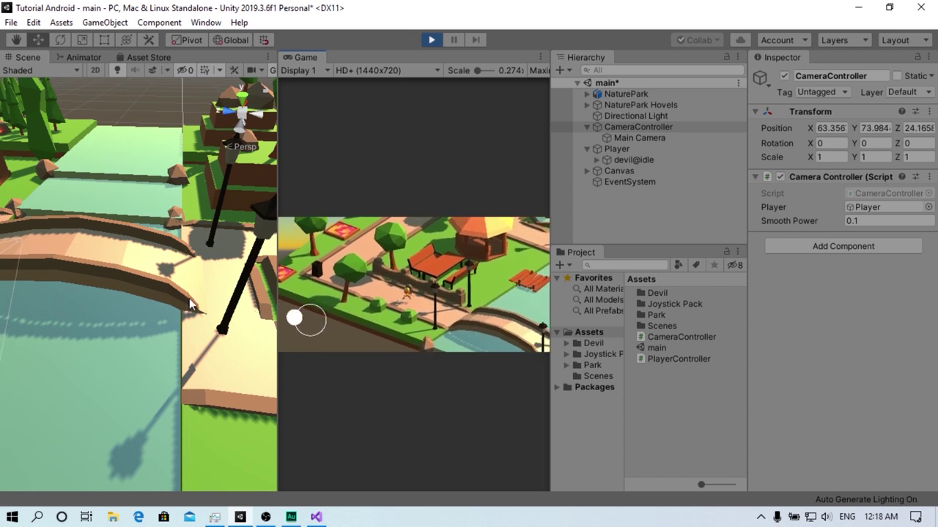
pyautogui.moveTo(189, 301)
pyautogui.mouseDown()
pyautogui.moveTo(373, 209)
pyautogui.moveTo(393, 230)
pyautogui.mouseUp()
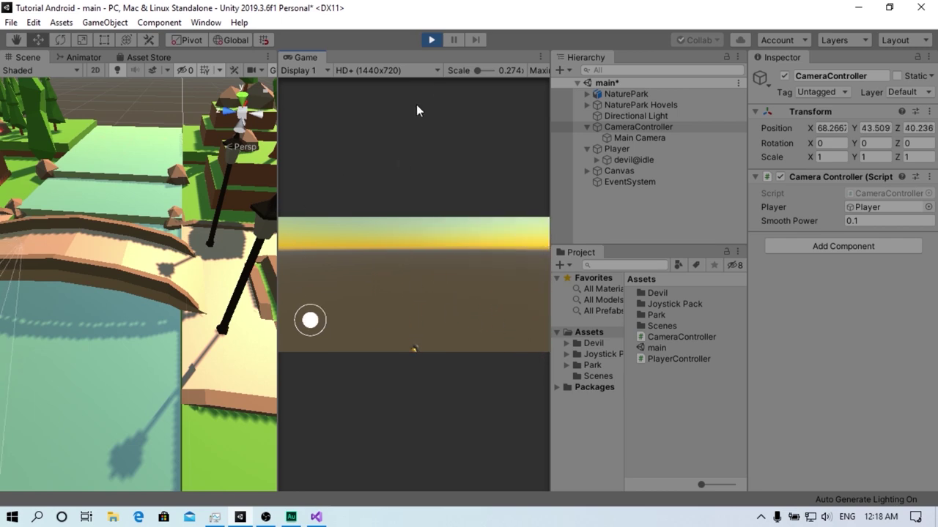
pyautogui.hotkey('ctrl', 'p')
pyautogui.click(617, 149)
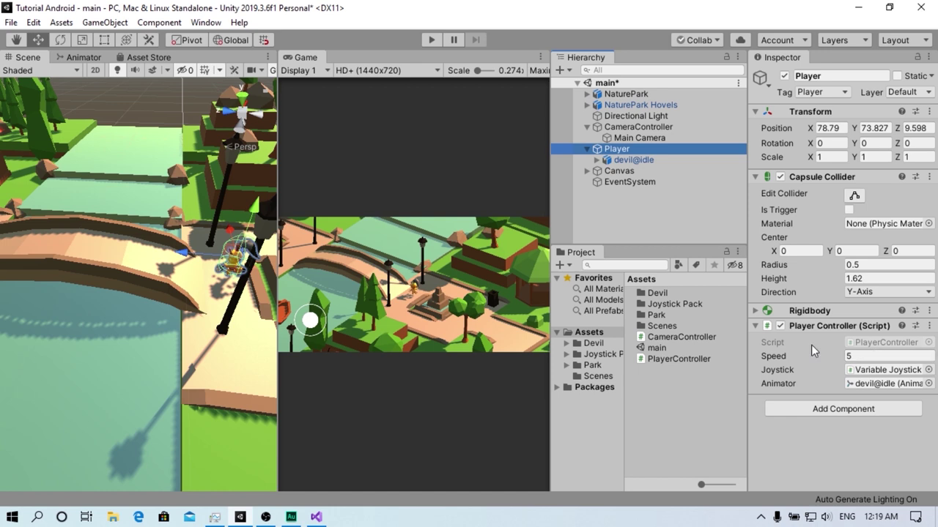
# In PlayerController, add a 'public float rotation;' field below the animator field
pyautogui.click(867, 341)
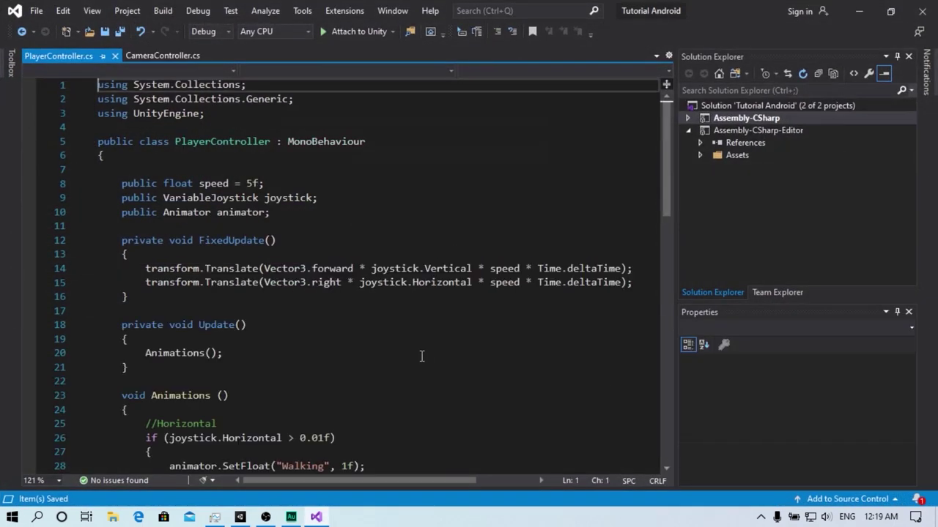
pyautogui.click(297, 226)
pyautogui.press('Return')
pyautogui.write('public floa')
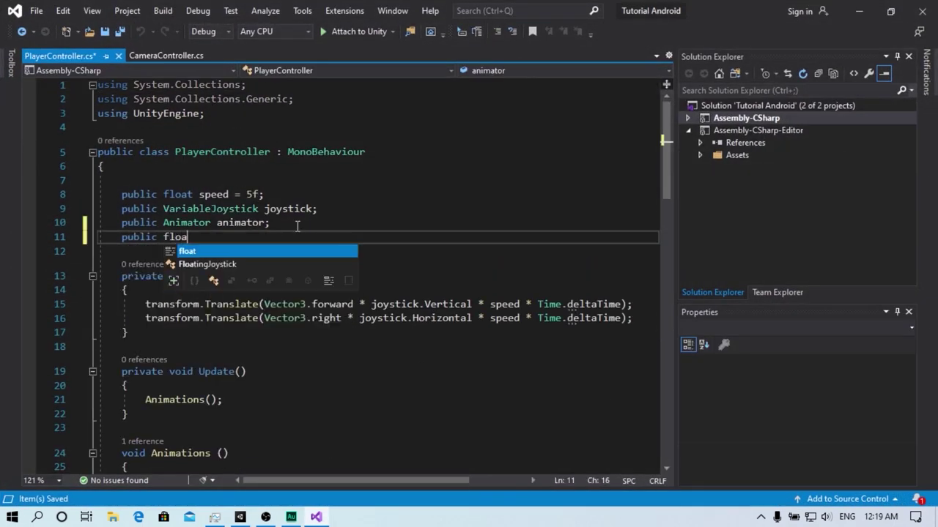
pyautogui.write('t rot')
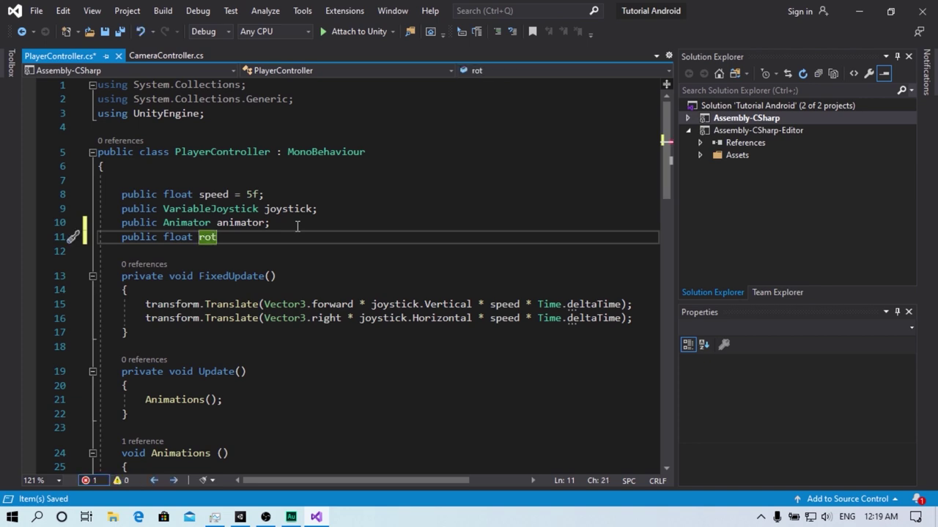
pyautogui.write('ation;')
# Below the Animations call, begin the line 'rotation = Mathf.Atan2'
pyautogui.scroll(-4, 286, 229)
pyautogui.click(237, 232)
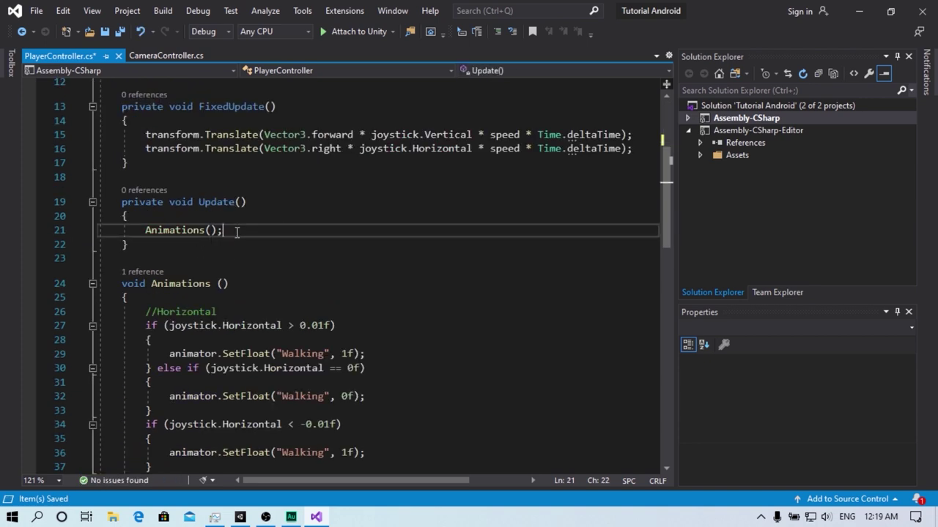
pyautogui.press('Return')
pyautogui.press('Return')
pyautogui.write('rotation')
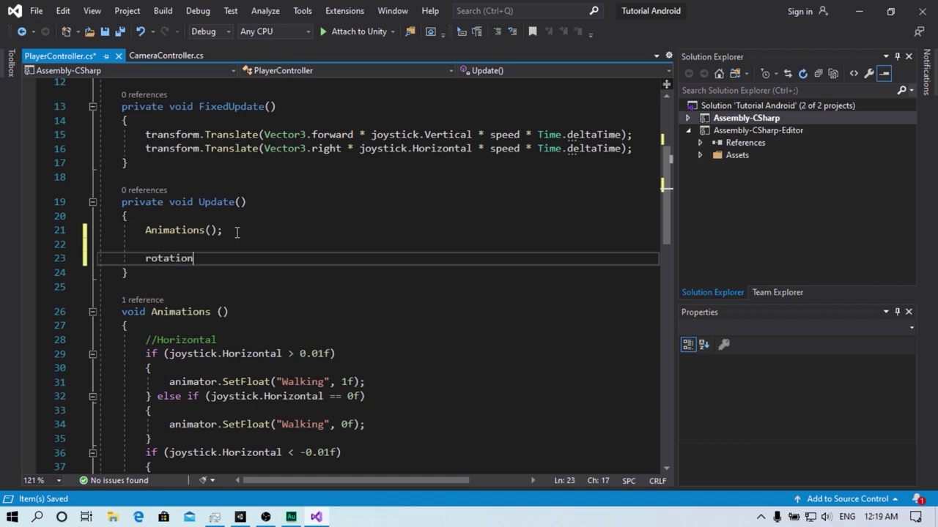
pyautogui.write(' = Mathf')
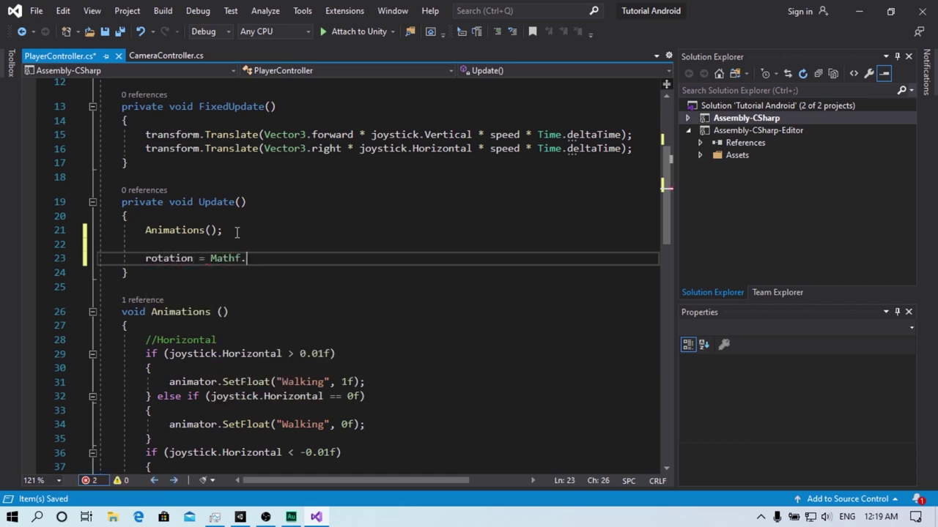
pyautogui.write('.ana')
pyautogui.press('BackSpace')
pyautogui.write('tan2')
pyautogui.press('Tab')
# Complete Atan2 with (joystick.Vertical, joystick.Horizontal); and save the script
pyautogui.write('(')
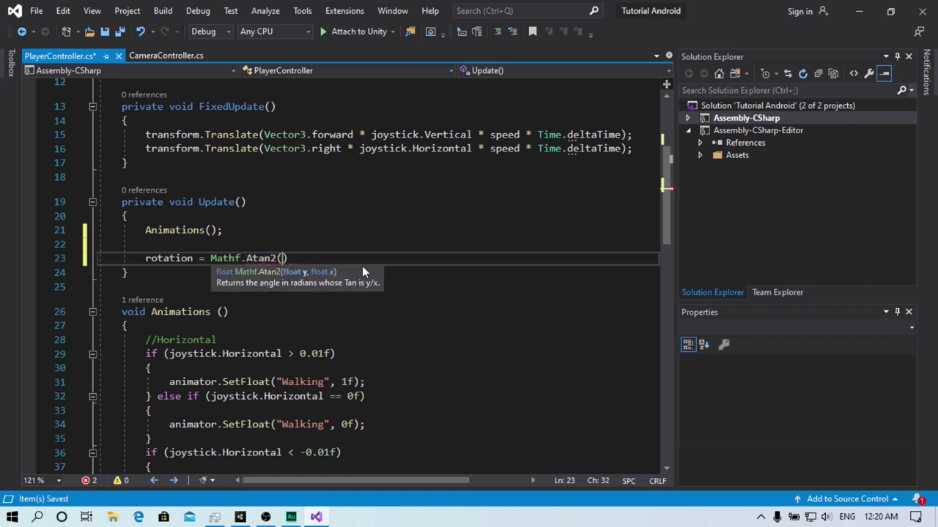
pyautogui.write('j')
pyautogui.write('oyu')
pyautogui.press('BackSpace')
pyautogui.write('.V')
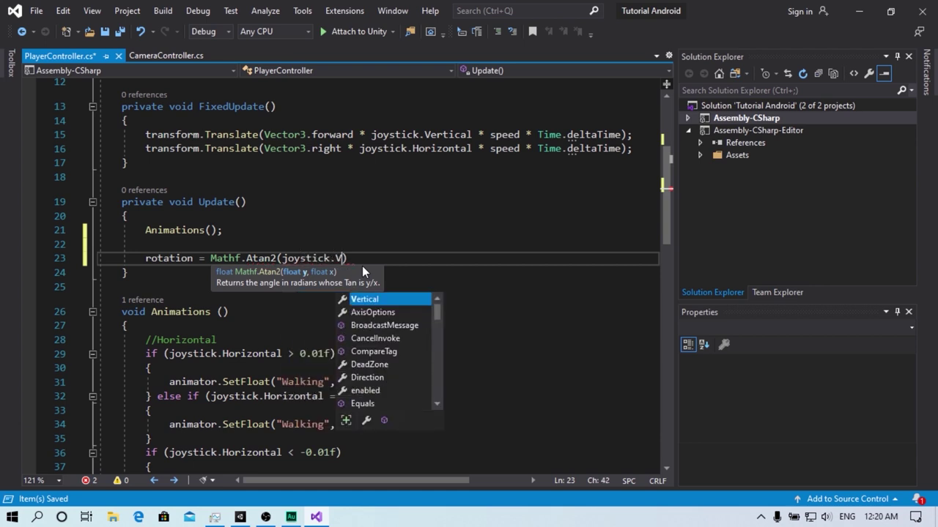
pyautogui.write(', jo')
pyautogui.press('Tab')
pyautogui.write('.')
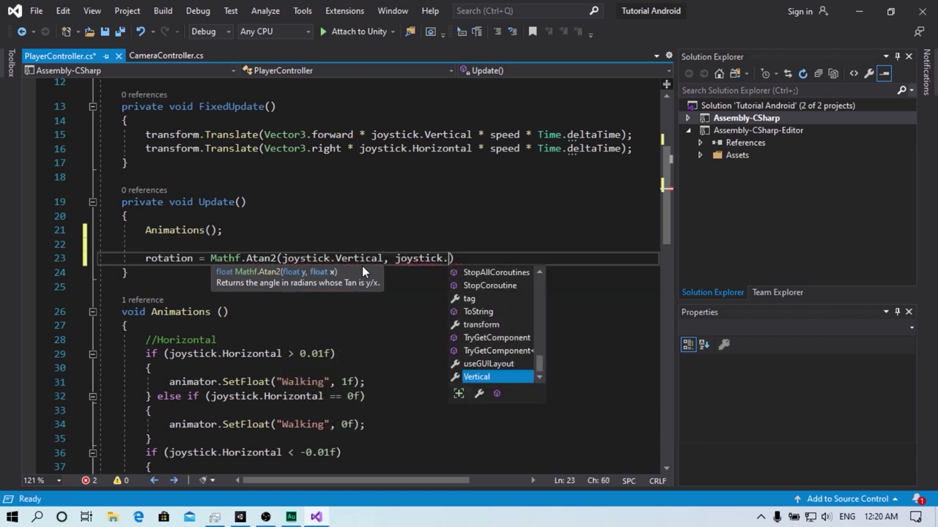
pyautogui.write('Ho')
pyautogui.press('Tab')
pyautogui.write(');')
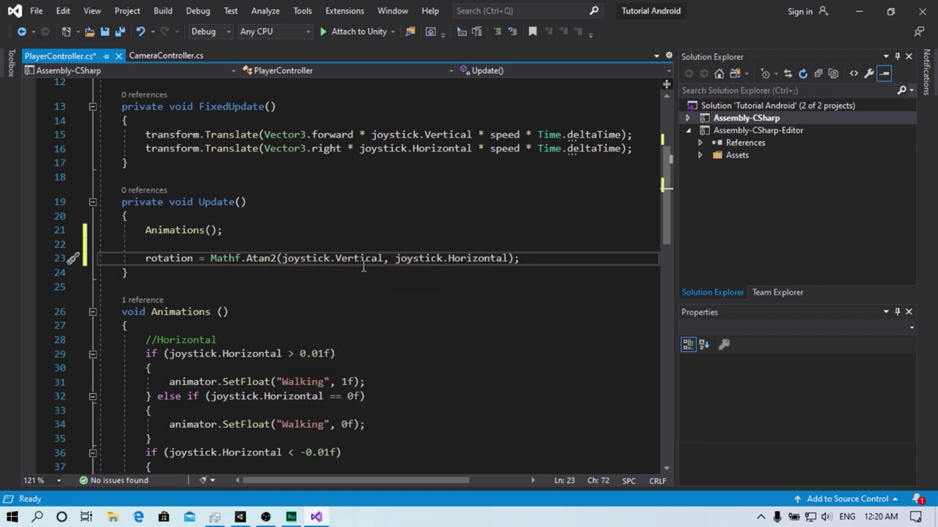
pyautogui.hotkey('ctrl', 's')
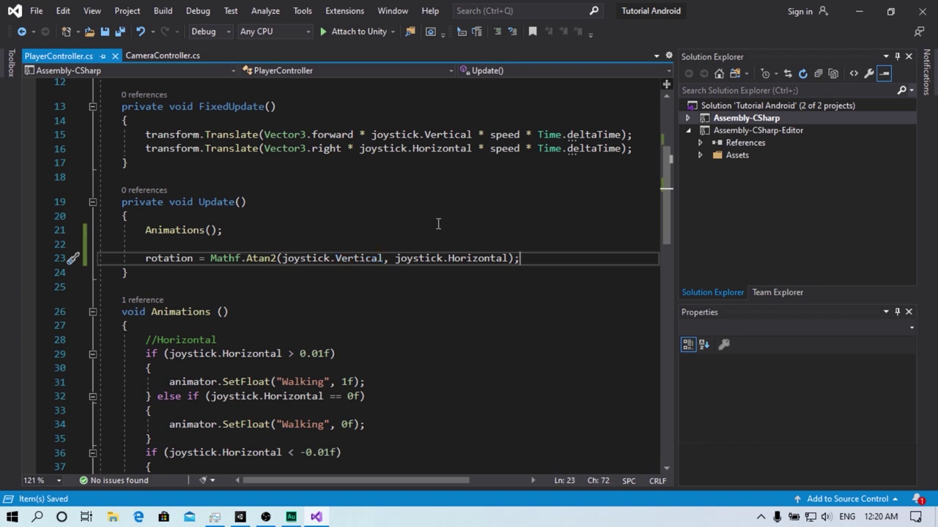
# Delete 'public' from the rotation field declaration
pyautogui.doubleClick(176, 257)
pyautogui.scroll(4, 175, 249)
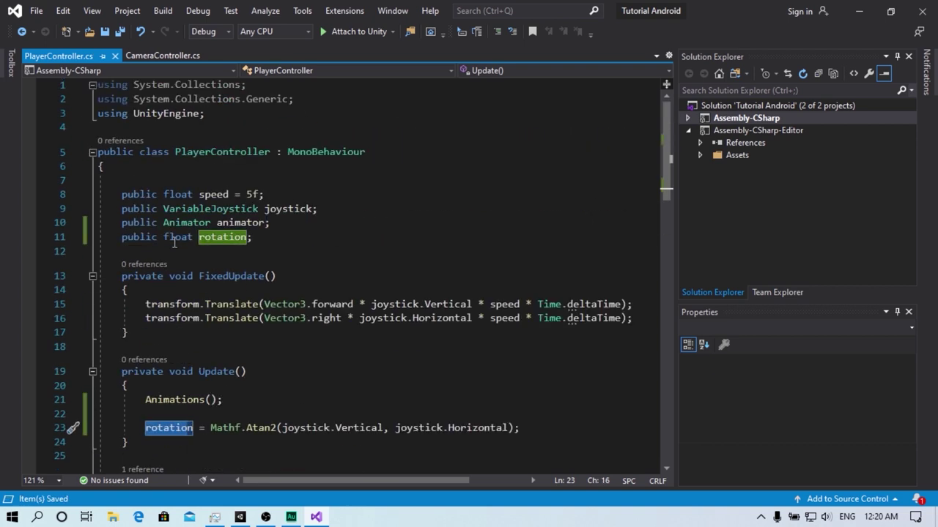
pyautogui.moveTo(165, 237); pyautogui.dragTo(127, 239)
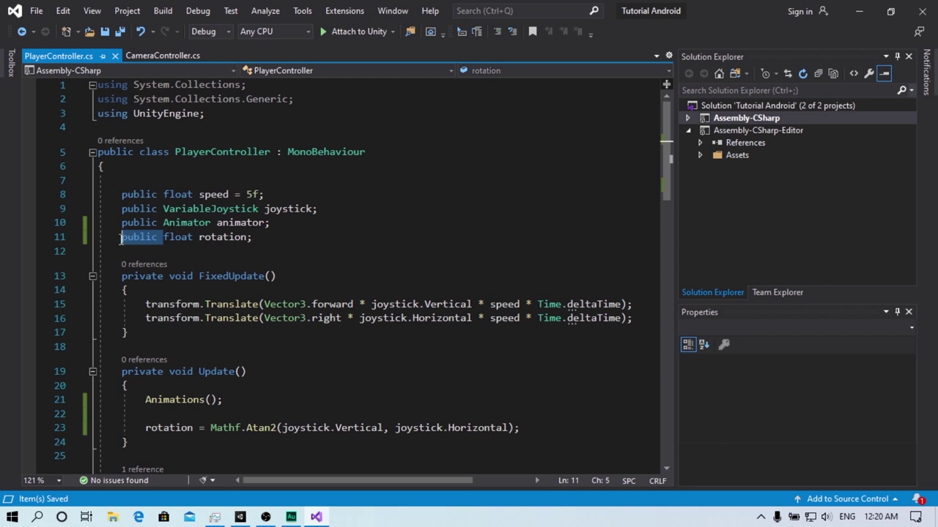
pyautogui.press('Delete')
pyautogui.scroll(-6, 190, 228)
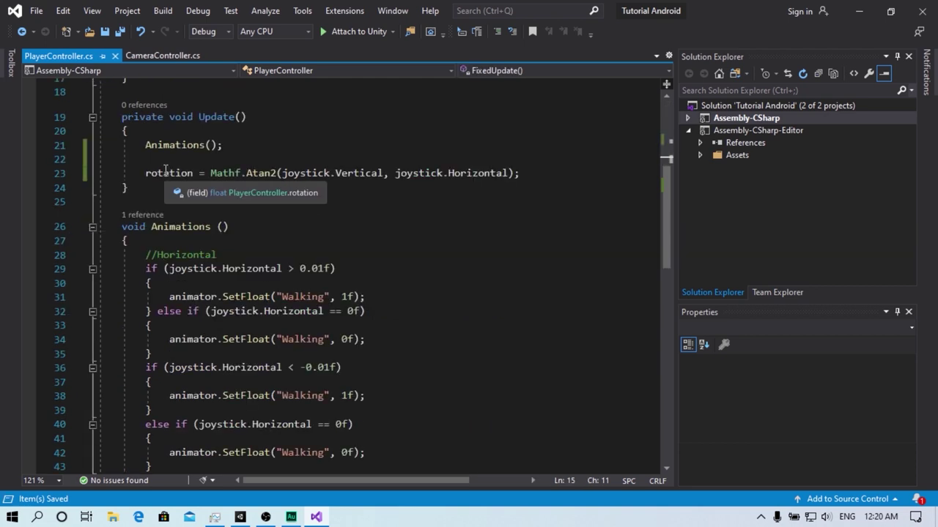
pyautogui.moveTo(145, 173); pyautogui.dragTo(519, 173)
pyautogui.moveTo(139, 173)
pyautogui.mouseDown()
pyautogui.moveTo(518, 173)
pyautogui.moveTo(447, 173)
pyautogui.mouseUp()
# Append '* Mathf.Rad2Deg' to the Atan2 line and let Unity recompile
pyautogui.click(513, 172)
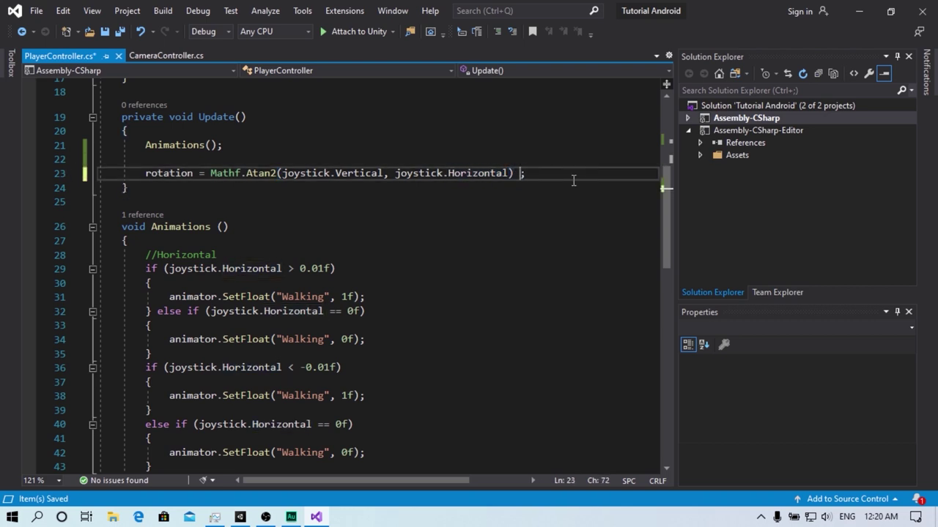
pyautogui.write('* Ma')
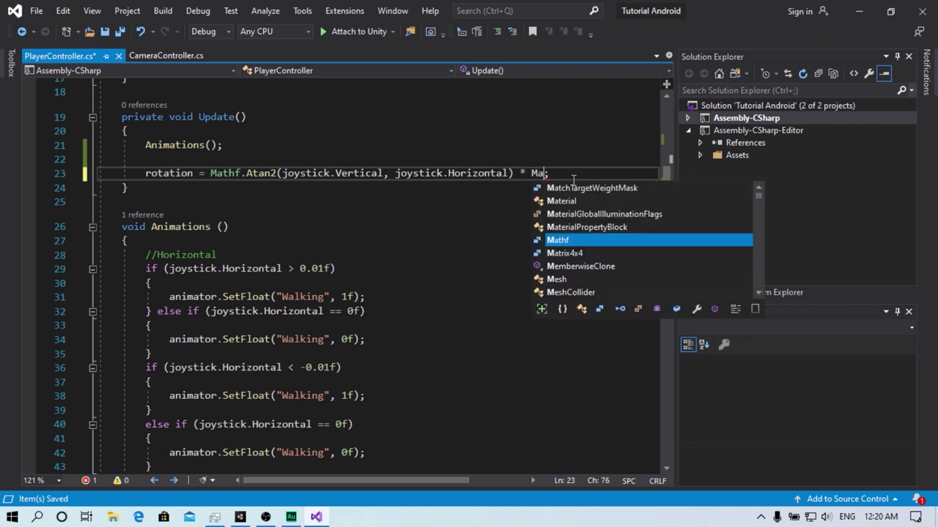
pyautogui.write('thf.')
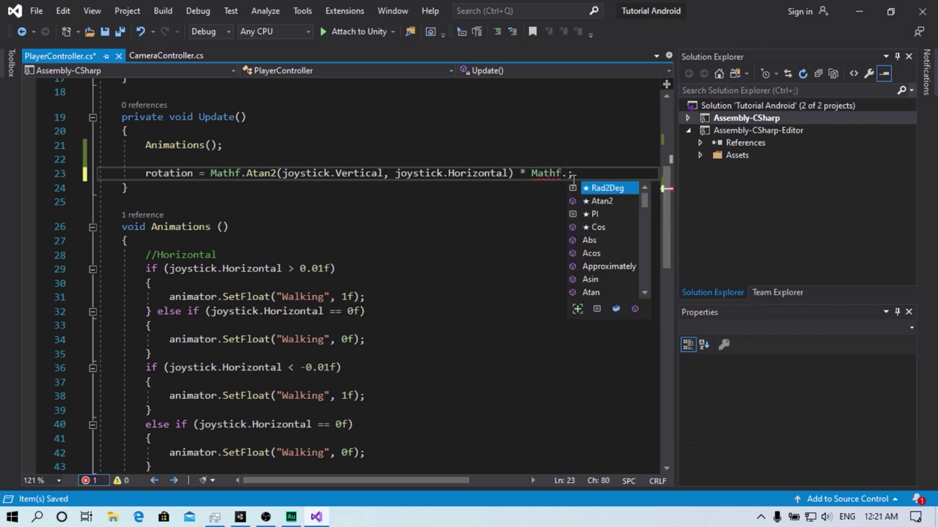
pyautogui.press('Tab')
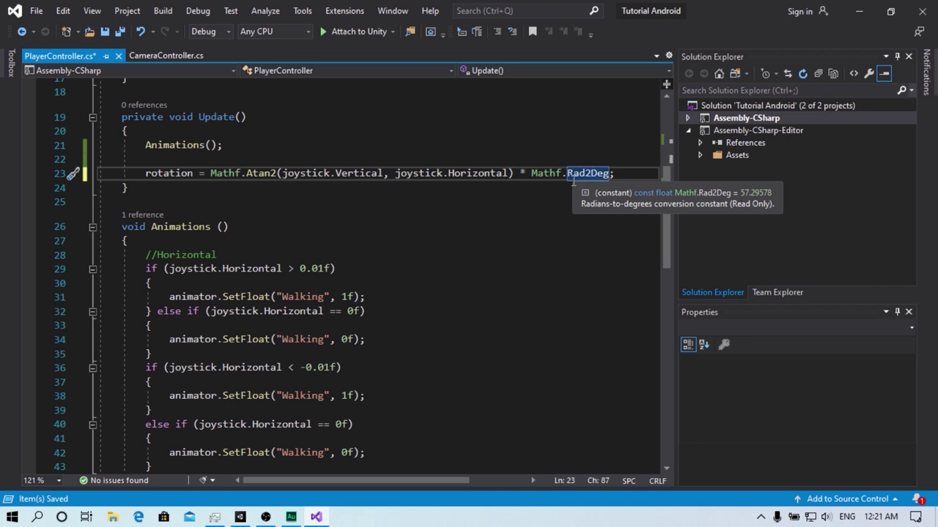
pyautogui.press('Left')
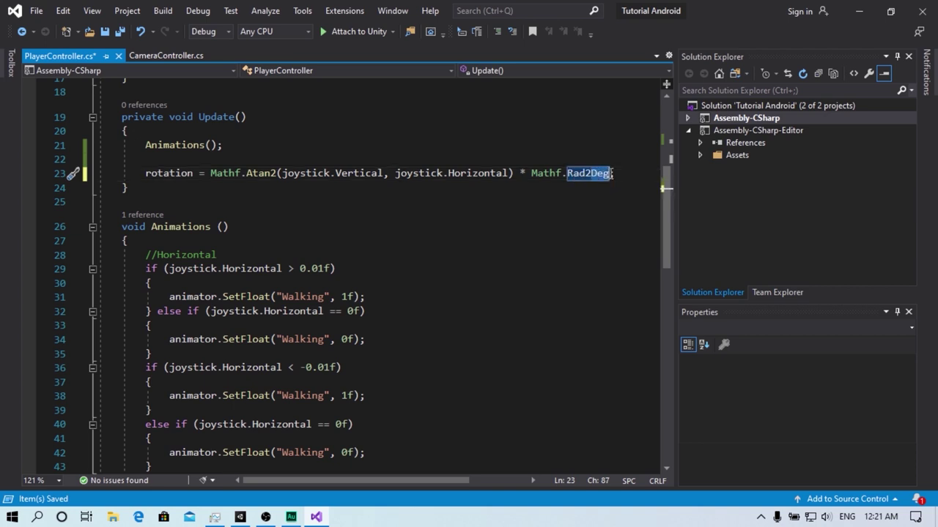
pyautogui.click(594, 174)
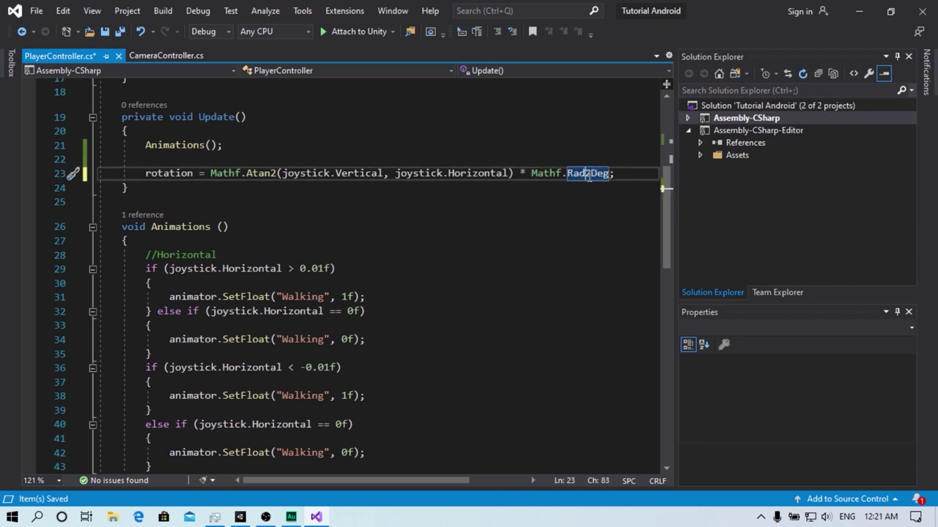
pyautogui.click(859, 11)
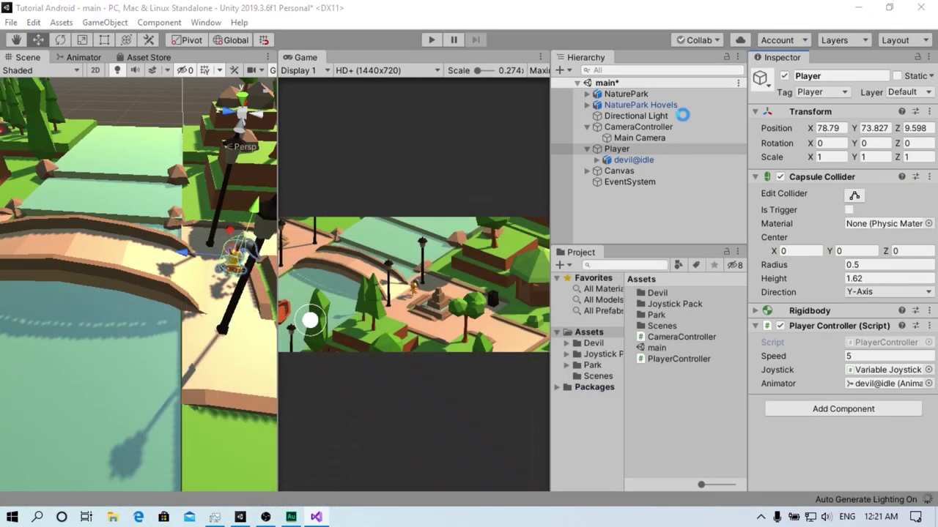
pyautogui.hotkey('alt', 'Tab')
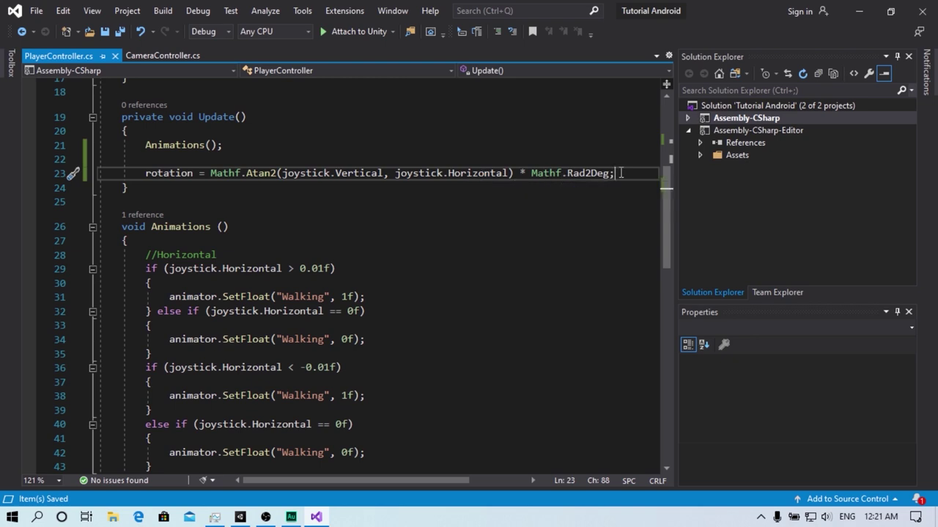
# Add the line 'transform.rotation = Quaternion.Euler(0f, rotation, 0f)' below the Atan2 line
pyautogui.press('Return')
pyautogui.write('trna')
pyautogui.press('Tab')
pyautogui.write('.rotation')
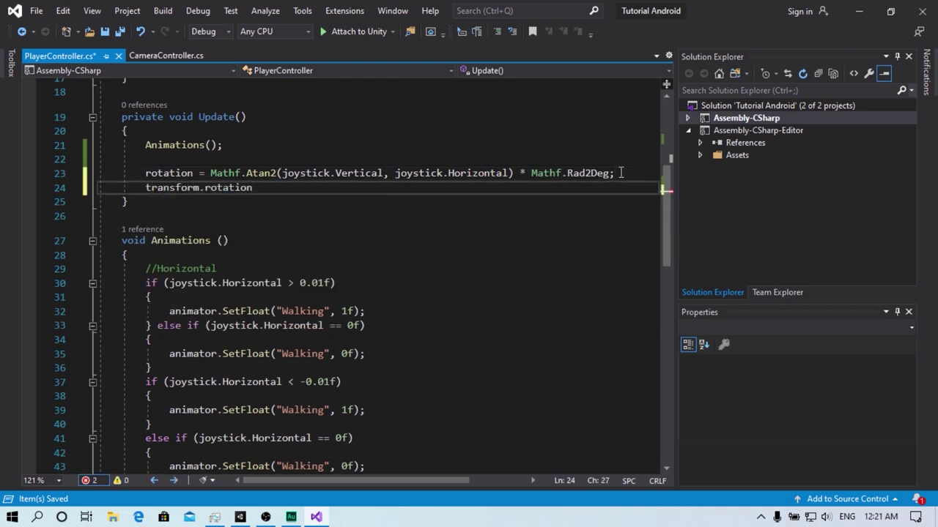
pyautogui.write(' = Q')
pyautogui.press('Tab')
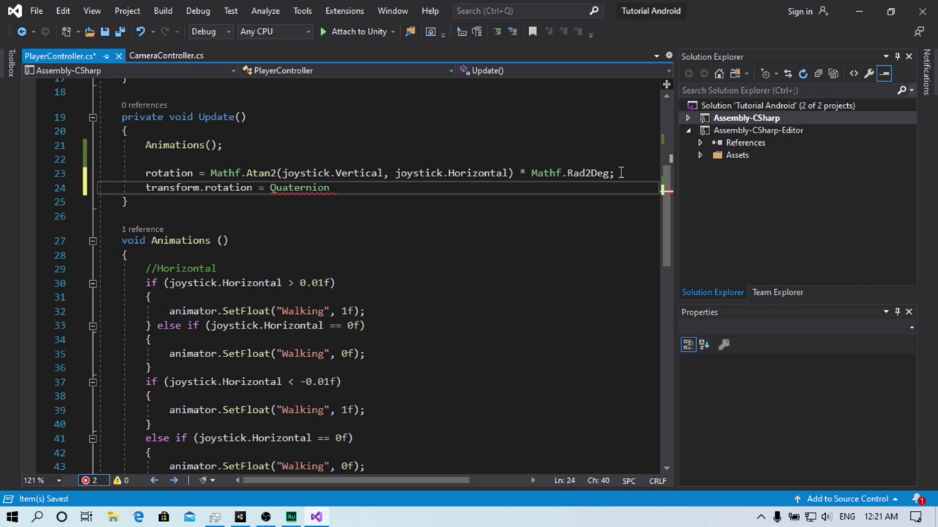
pyautogui.write('.E')
pyautogui.press('Tab')
pyautogui.write('(')
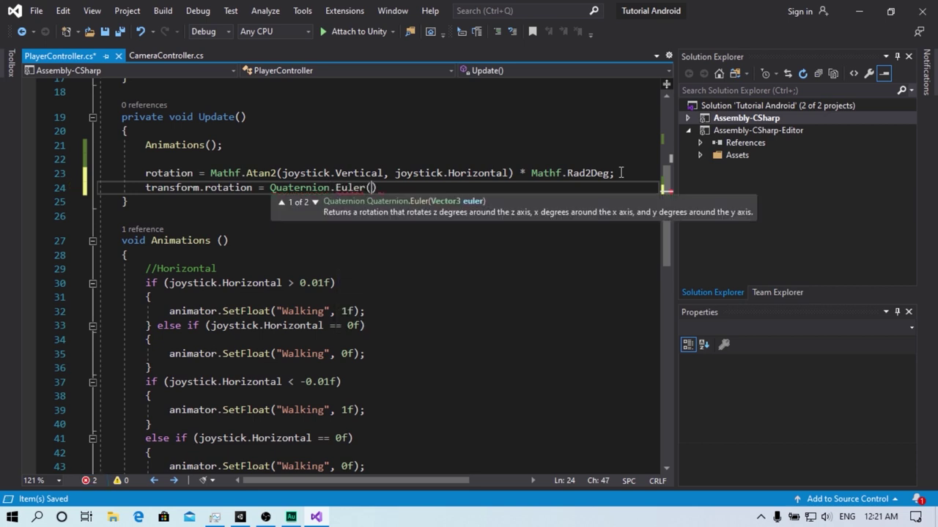
pyautogui.scroll(2, 304, 228)
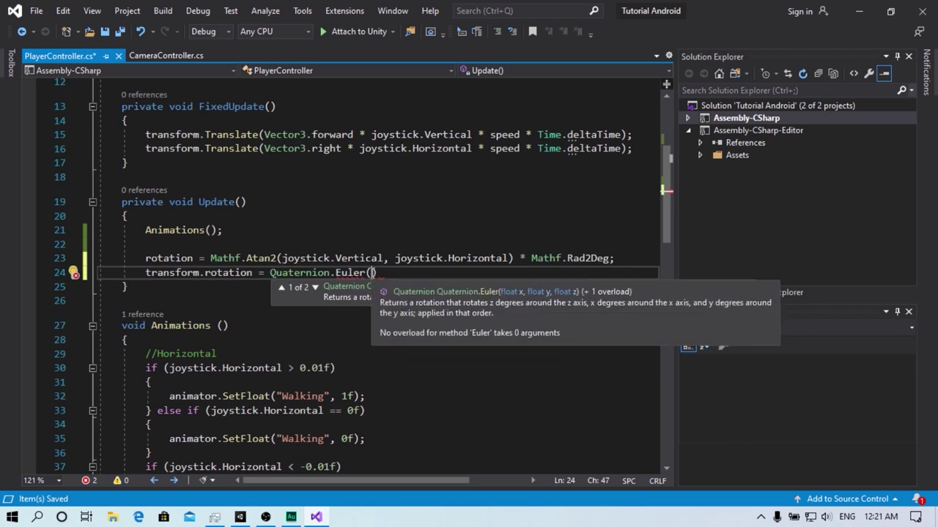
pyautogui.press('Escape')
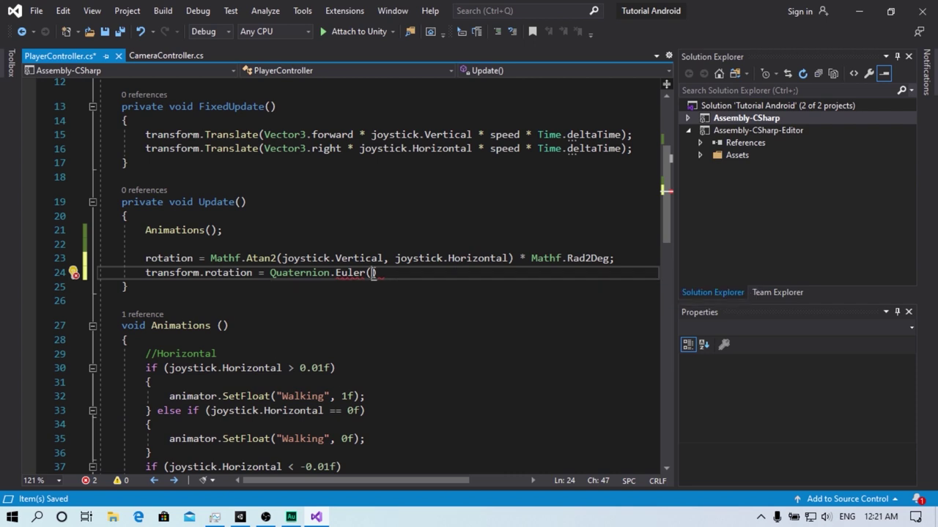
pyautogui.write('0f, r')
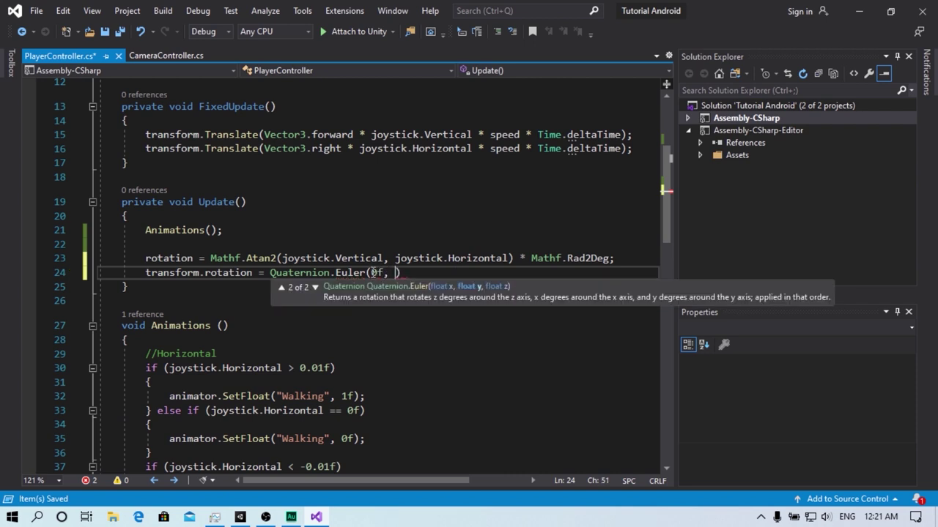
pyautogui.write('otation, 0f')
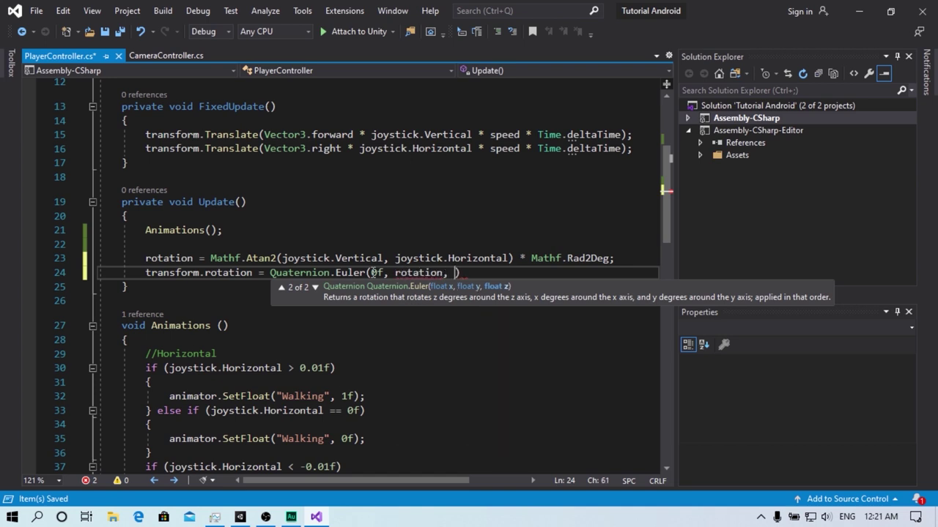
pyautogui.write(')')
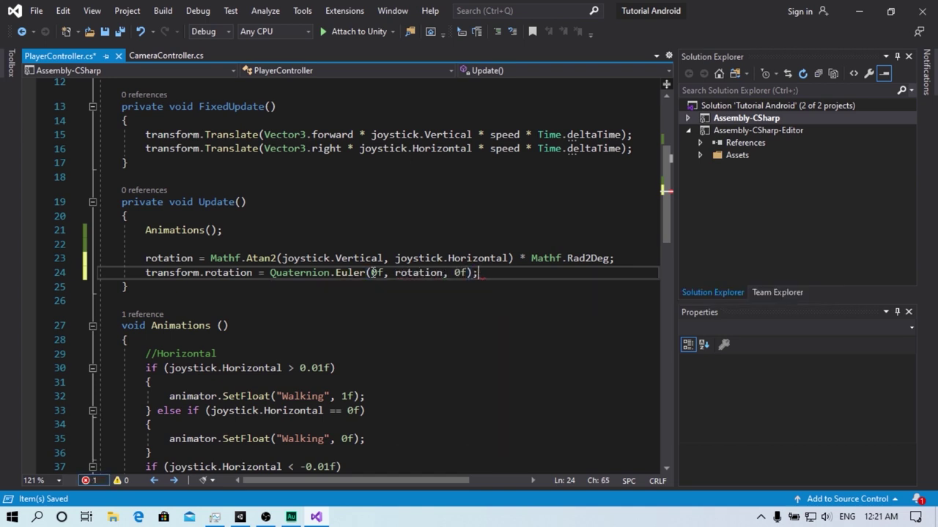
# Play the scene in Unity and test joystick turning, then stop play mode
pyautogui.click(860, 12)
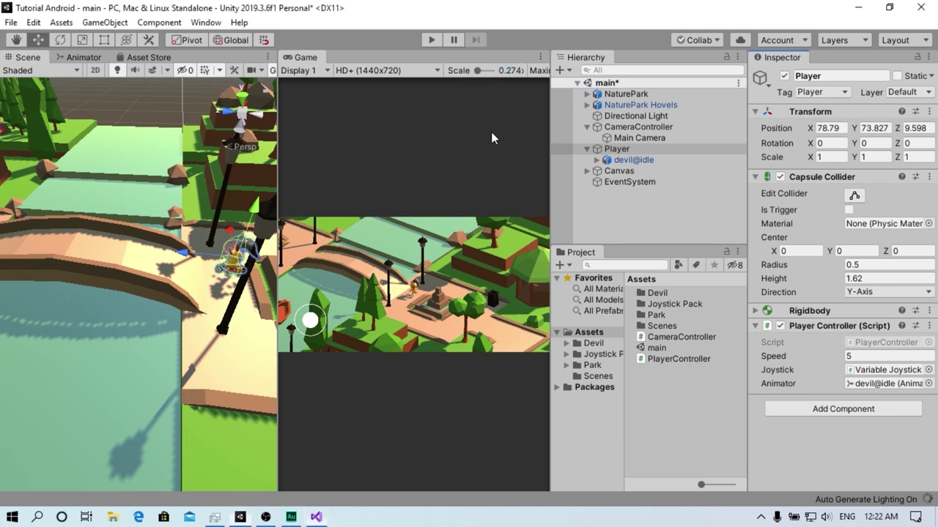
pyautogui.hotkey('ctrl', 'p')
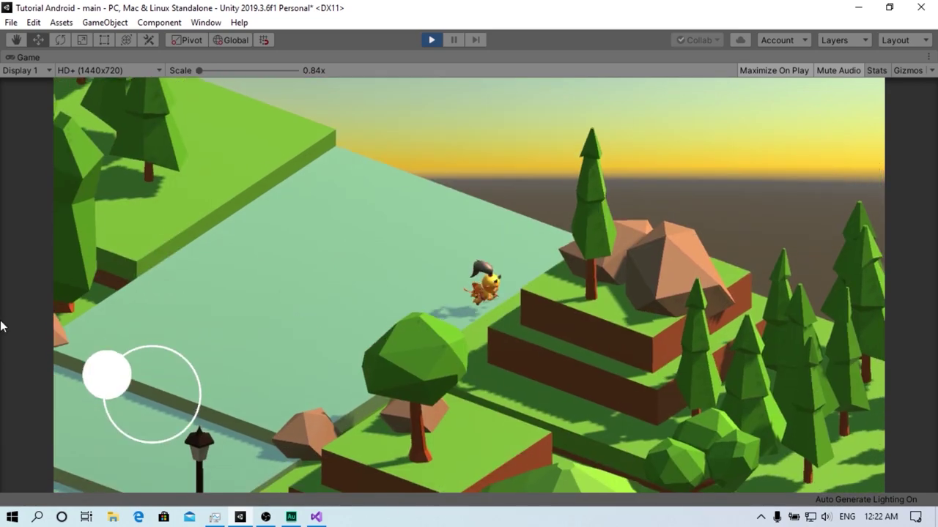
pyautogui.moveTo(0, 326)
pyautogui.mouseDown()
pyautogui.moveTo(52, 279)
pyautogui.moveTo(176, 469)
pyautogui.mouseUp()
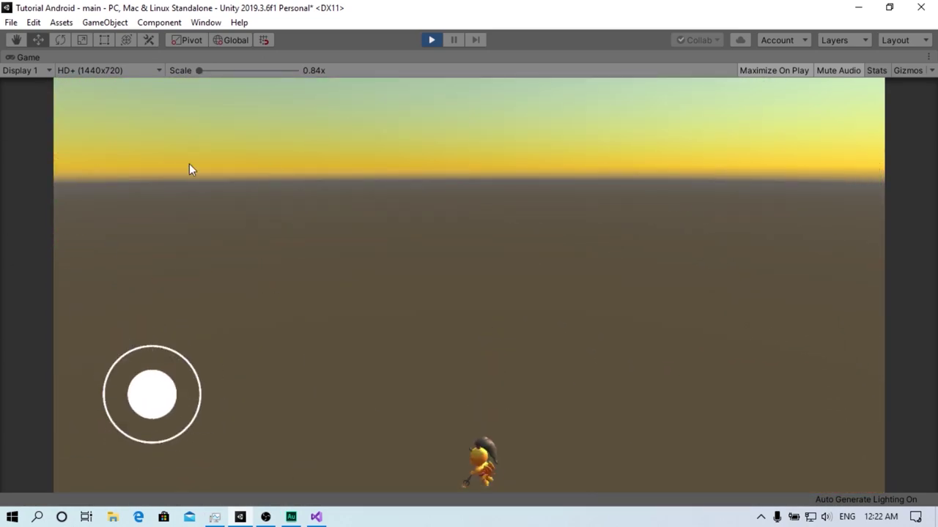
pyautogui.click(432, 40)
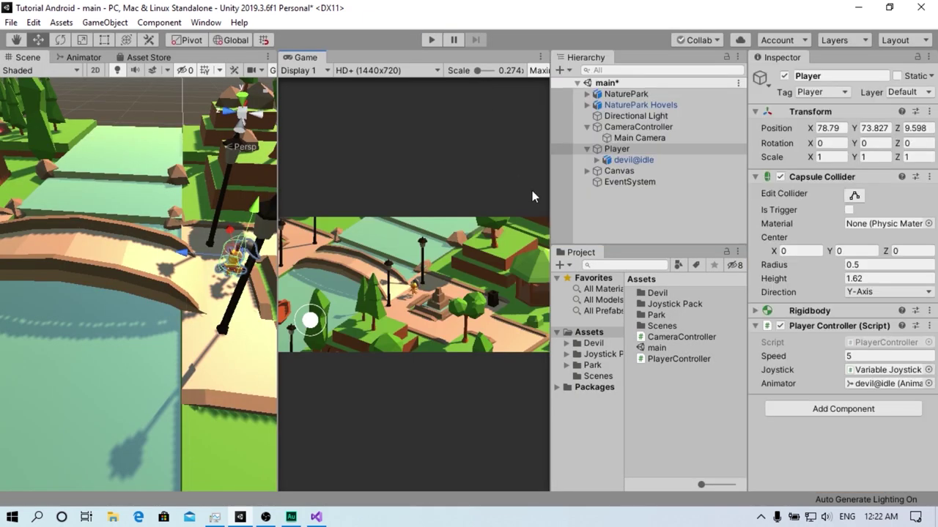
# Negate rotation in Quaternion.Euler to '-rotation' and start a new test play
pyautogui.click(316, 518)
pyautogui.click(442, 272)
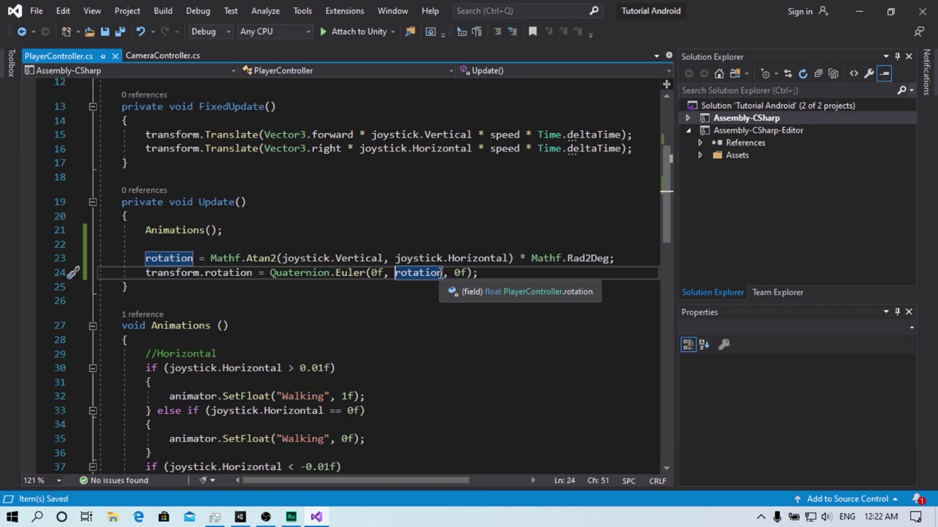
pyautogui.write('-')
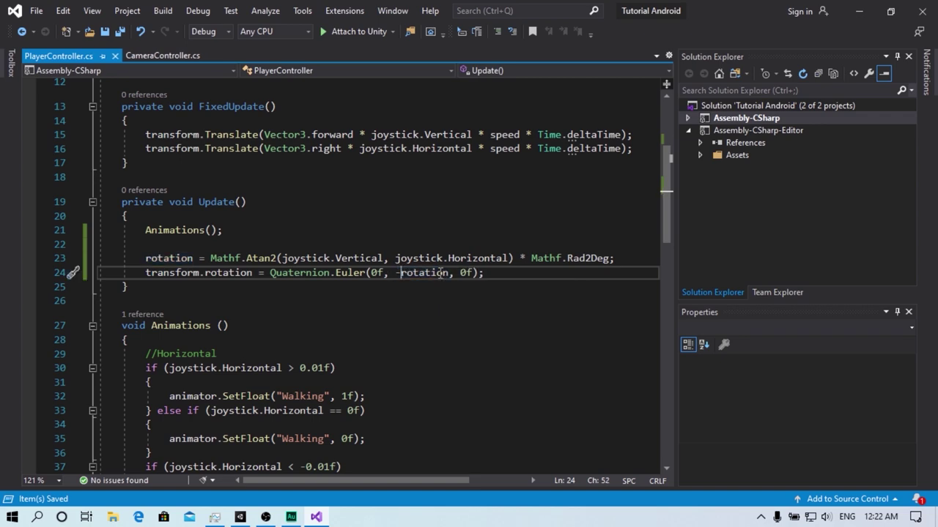
pyautogui.hotkey('alt', 'Tab')
pyautogui.hotkey('ctrl', 'p')
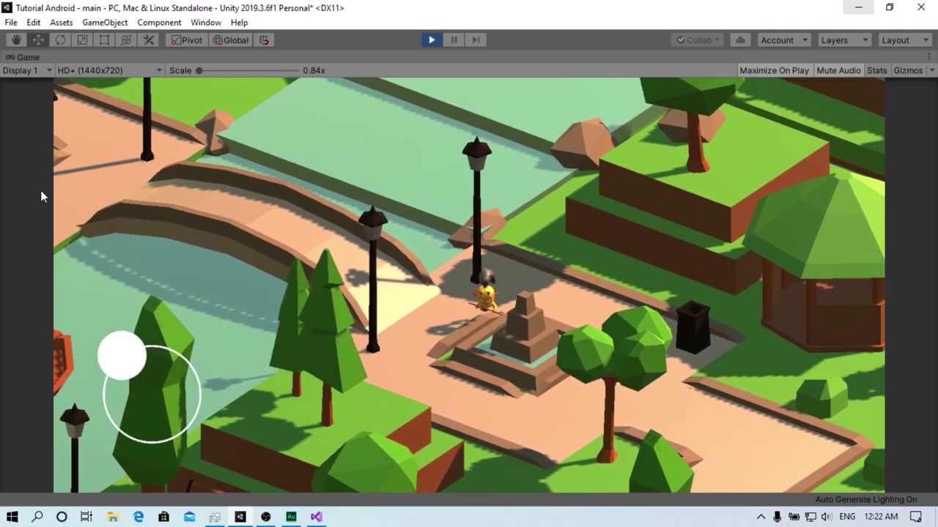
# Stop Play mode and set the Player's Transform Rotation Y to -135
pyautogui.hotkey('ctrl', 'p')
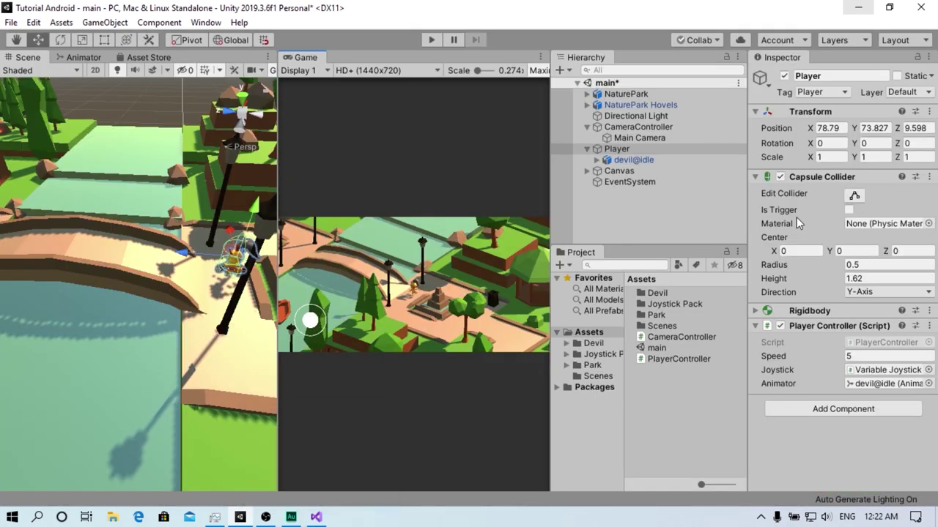
pyautogui.click(876, 143)
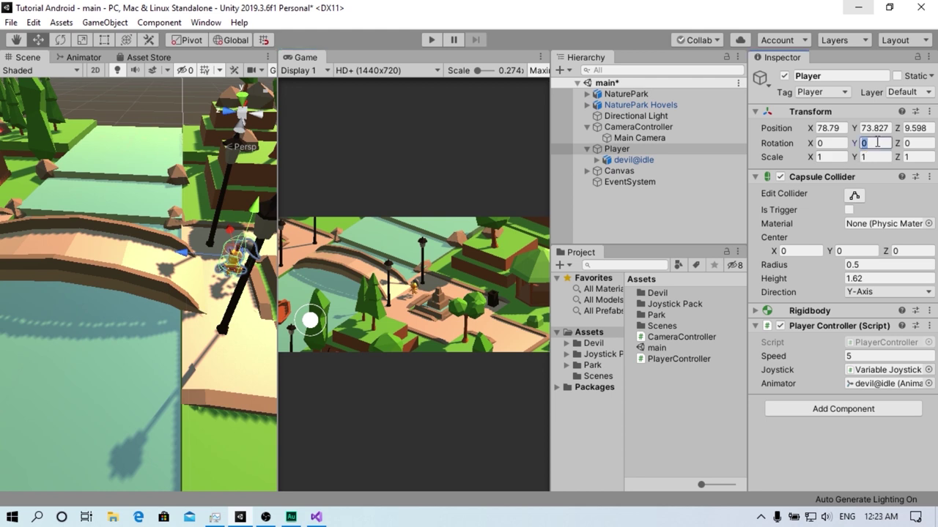
pyautogui.write('-135')
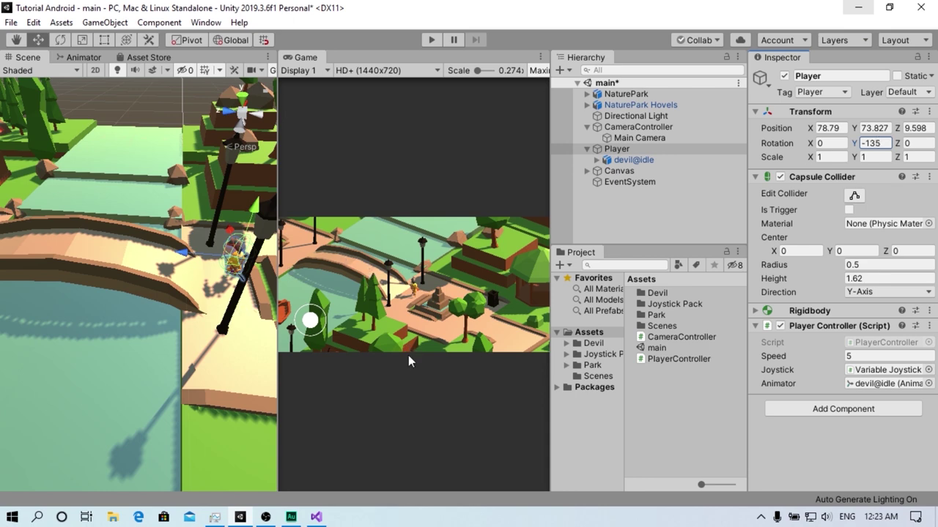
pyautogui.moveTo(174, 215); pyautogui.dragTo(76, 205, button='right')
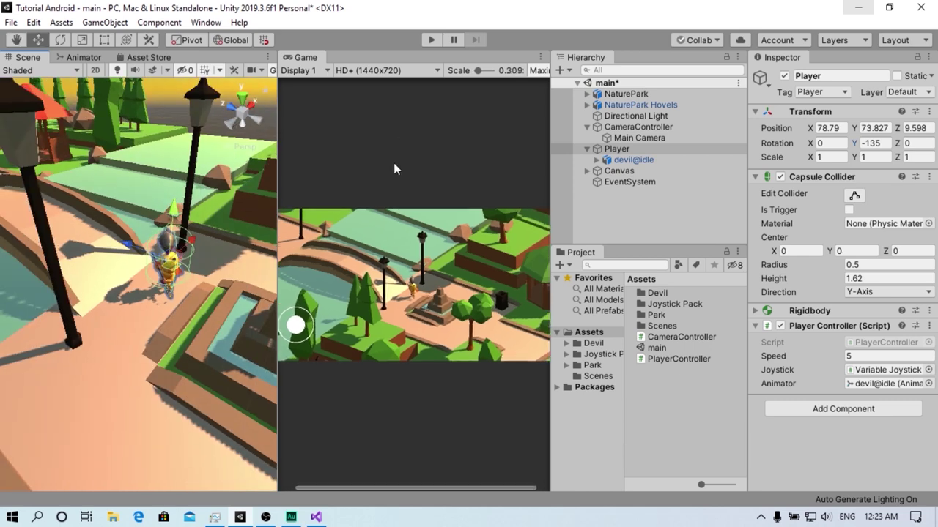
pyautogui.scroll(10, 407, 291)
pyautogui.scroll(-1, 409, 303)
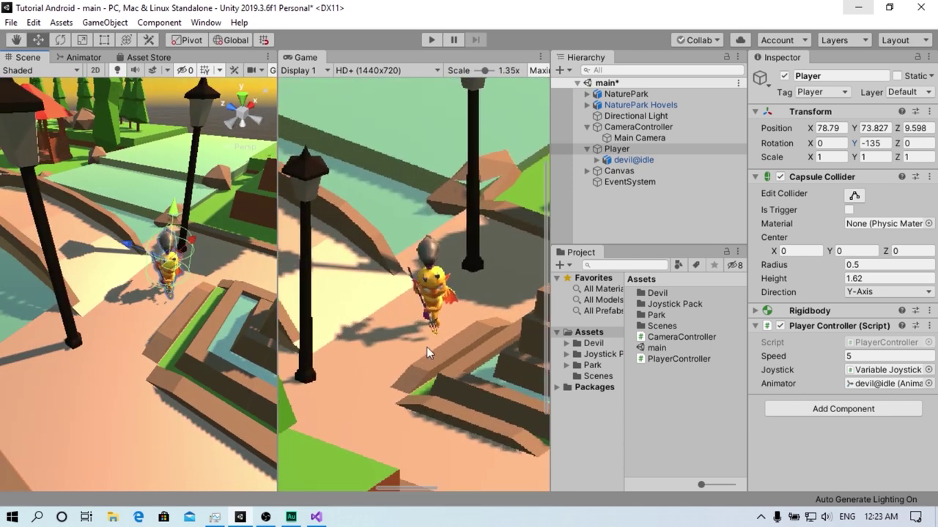
pyautogui.scroll(-1, 421, 282)
pyautogui.scroll(-3, 410, 293)
pyautogui.scroll(-2, 366, 322)
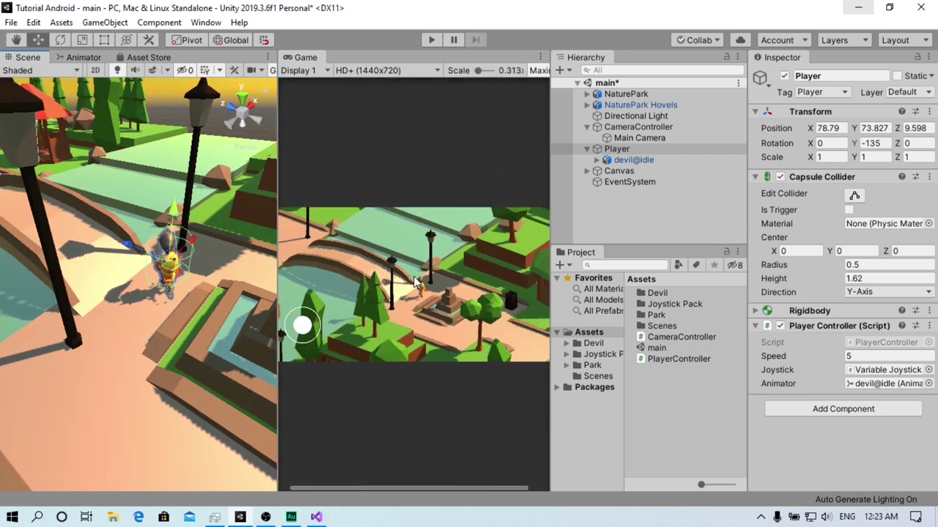
pyautogui.scroll(-2, 312, 348)
# Play-test walking the Player left with the on-screen joystick, then stop the game
pyautogui.hotkey('ctrl', 'p')
pyautogui.moveTo(150, 396)
pyautogui.mouseDown()
pyautogui.moveTo(24, 364)
pyautogui.moveTo(328, 422)
pyautogui.moveTo(139, 263)
pyautogui.moveTo(245, 238)
pyautogui.moveTo(173, 295)
pyautogui.mouseUp()
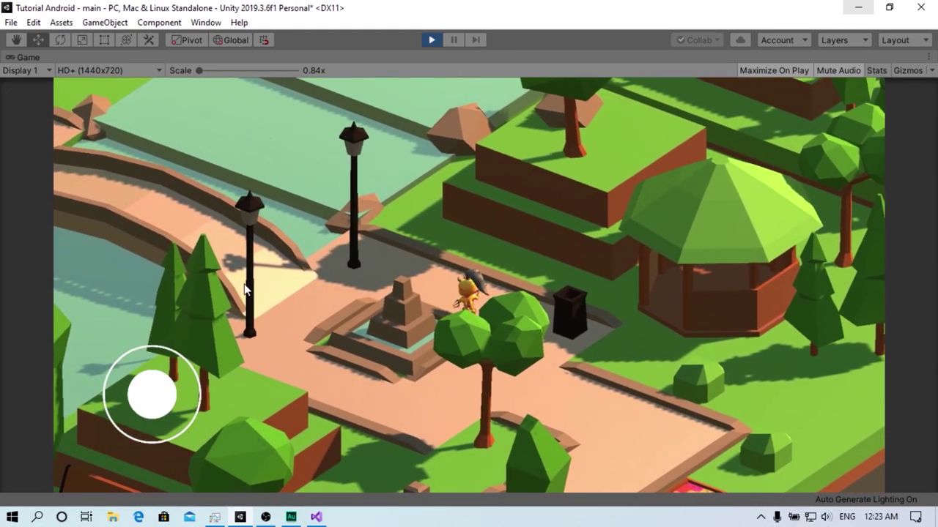
pyautogui.click(431, 40)
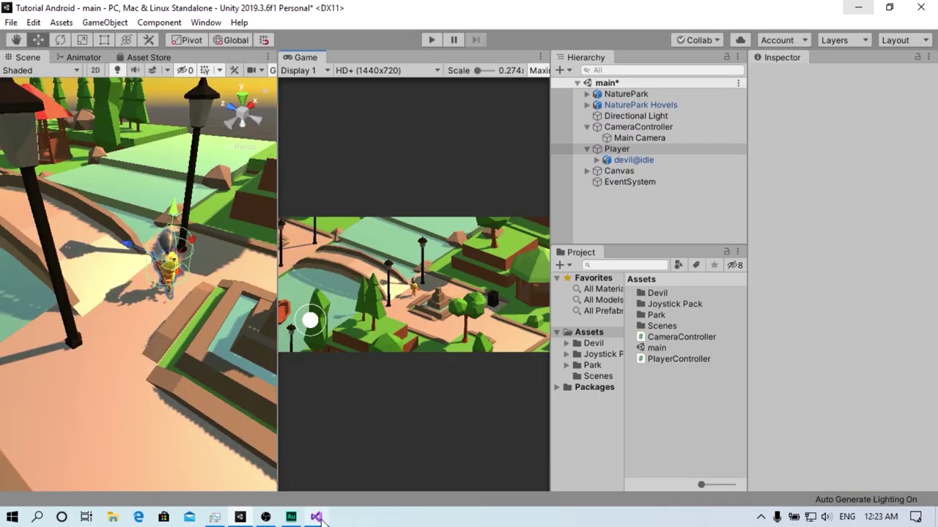
# In PlayerController.cs, change Vector3.forward to back and right to left, then test the joystick
pyautogui.click(316, 517)
pyautogui.scroll(2, 395, 337)
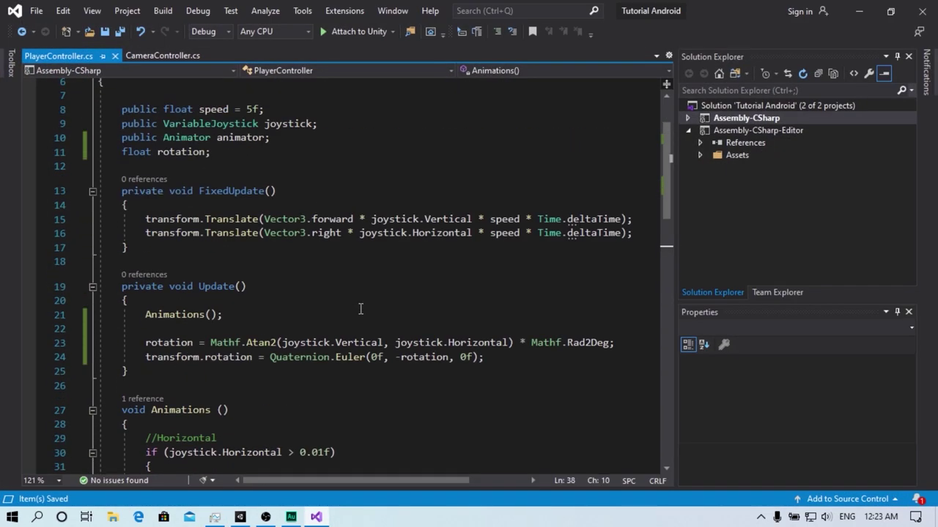
pyautogui.doubleClick(339, 219)
pyautogui.write('back')
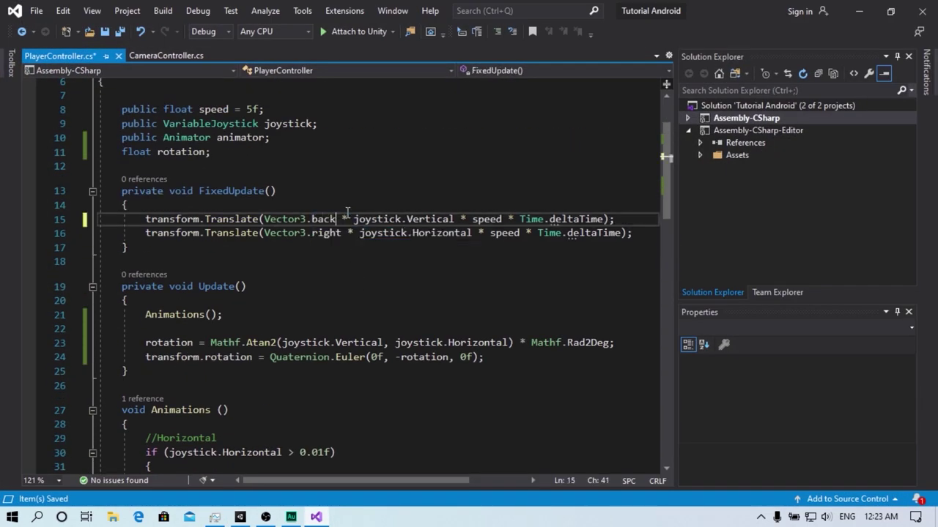
pyautogui.doubleClick(325, 233)
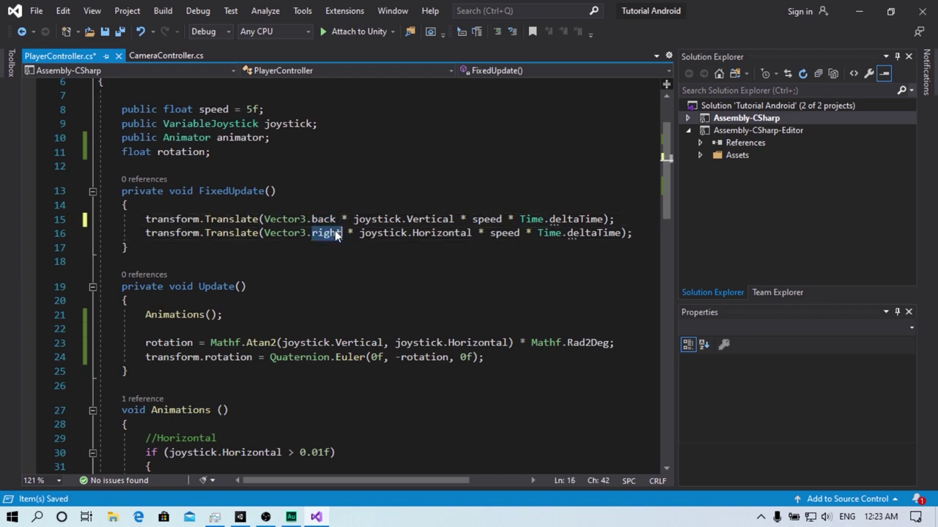
pyautogui.write('le')
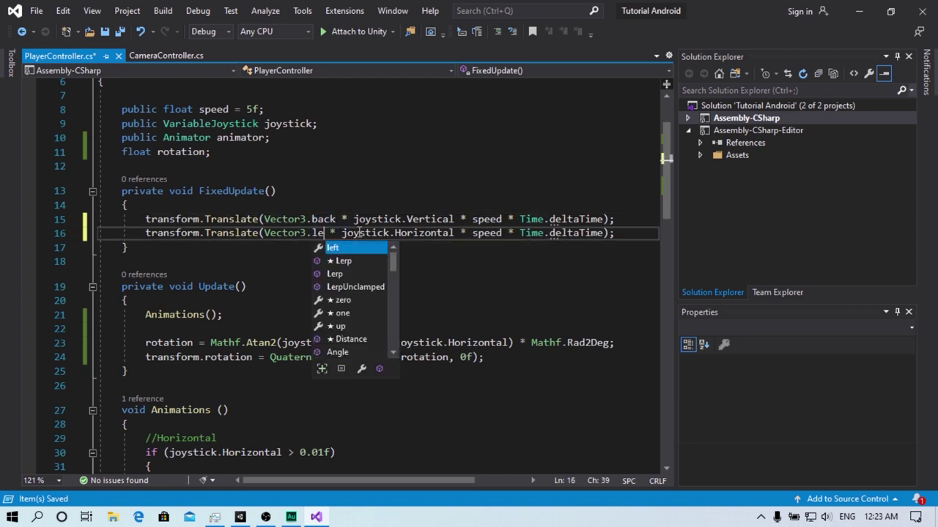
pyautogui.write('ft')
pyautogui.hotkey('alt', 'Tab')
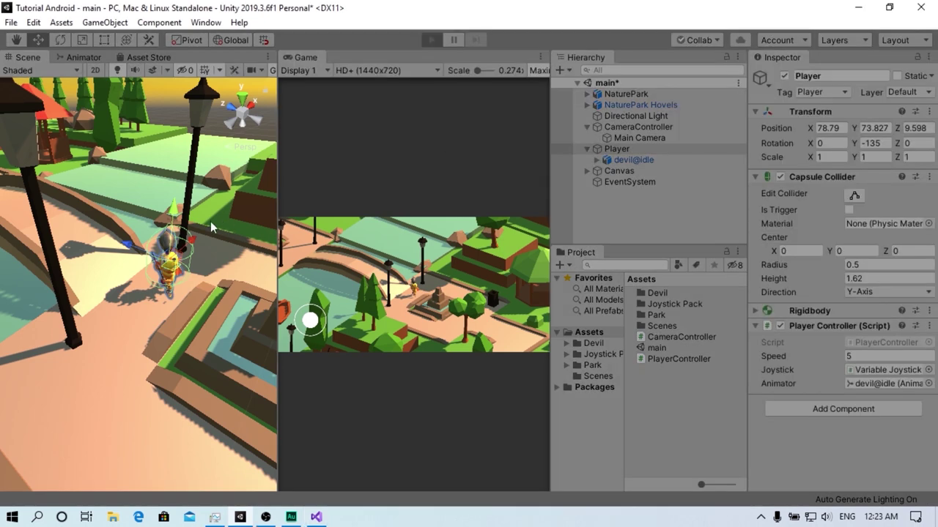
pyautogui.moveTo(151, 394)
pyautogui.mouseDown()
pyautogui.moveTo(513, 372)
pyautogui.moveTo(180, 123)
pyautogui.moveTo(300, 179)
pyautogui.moveTo(416, 53)
pyautogui.mouseUp()
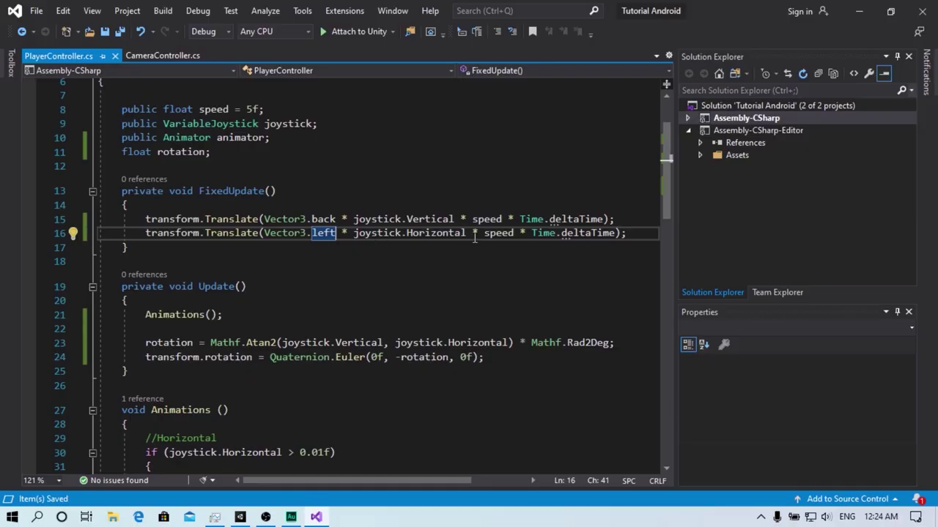
# Append + 135f after -rotation in the Euler line, save, and play-test the new rotation
pyautogui.click(448, 356)
pyautogui.write('+ 1')
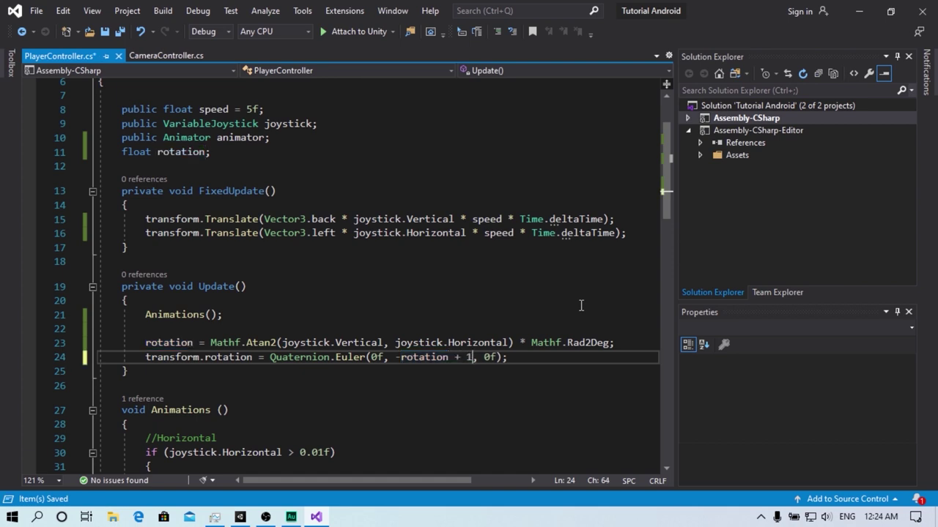
pyautogui.write('35f')
pyautogui.hotkey('ctrl', 's')
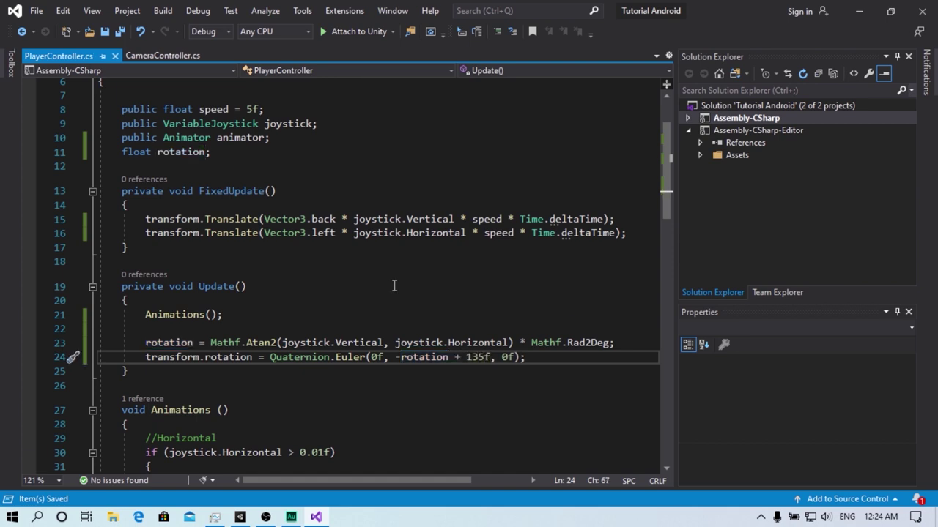
pyautogui.hotkey('alt', 'Tab')
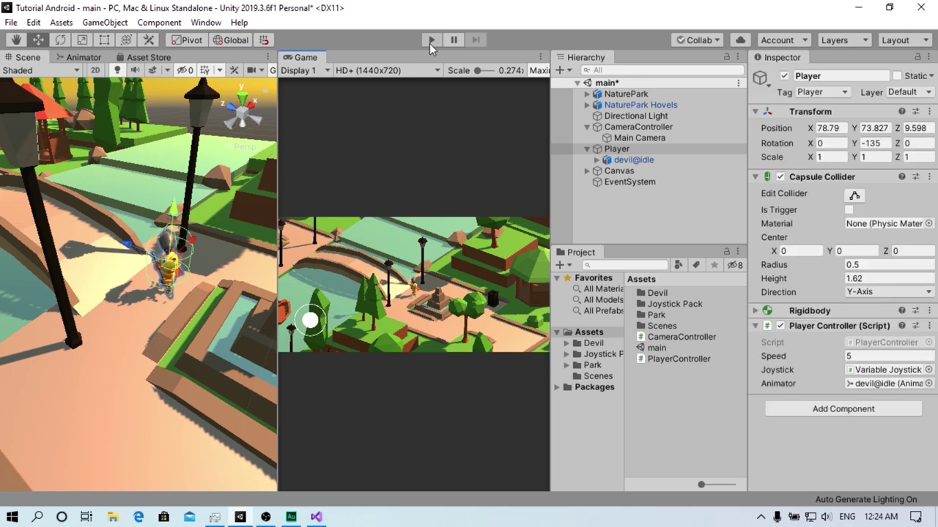
pyautogui.click(431, 40)
pyautogui.moveTo(151, 395)
pyautogui.mouseDown()
pyautogui.moveTo(134, 440)
pyautogui.moveTo(125, 352)
pyautogui.mouseUp()
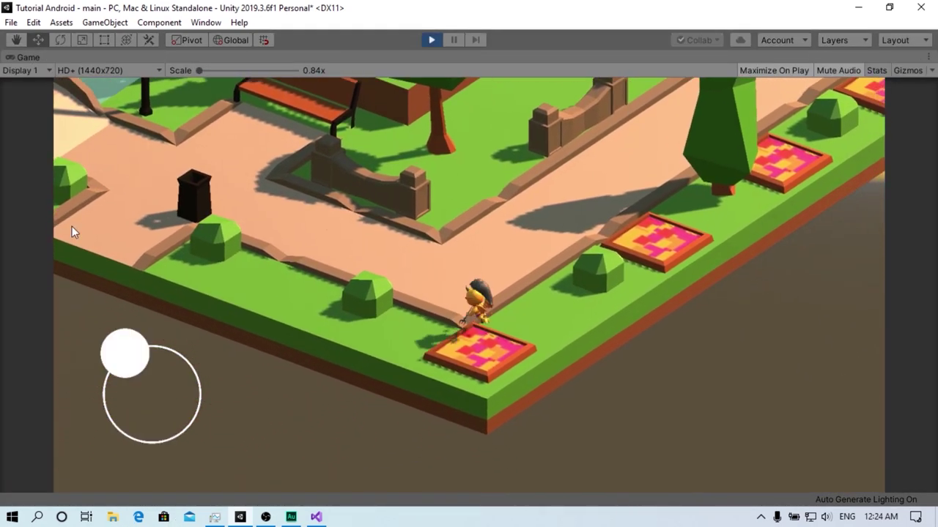
pyautogui.click(431, 40)
pyautogui.hotkey('alt', 'Tab')
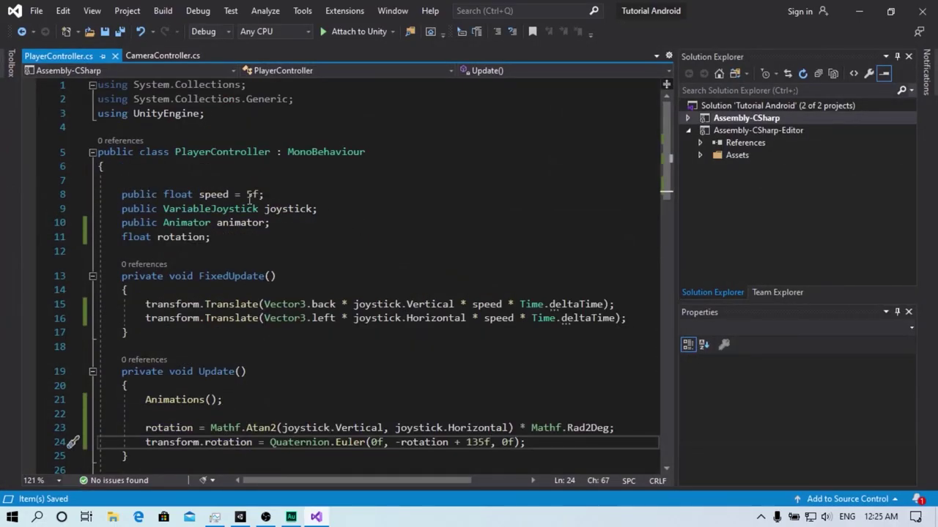
# Add a 'public GameObject graphics;' field on line 12 and save
pyautogui.click(230, 238)
pyautogui.press('Return')
pyautogui.write('public GameObject ')
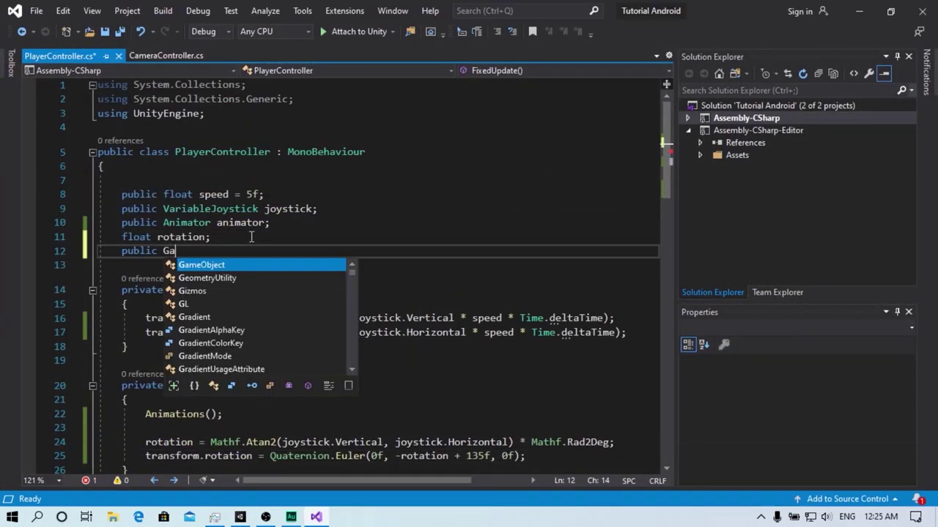
pyautogui.write('graphics;')
pyautogui.hotkey('ctrl', 's')
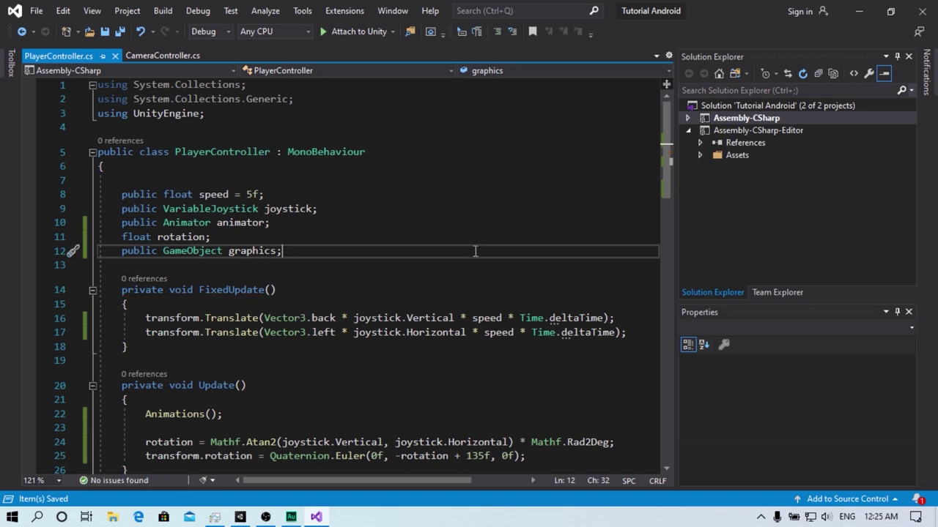
# Prefix the rotation line's transform with 'graphics.' and save the script
pyautogui.scroll(-4, 424, 295)
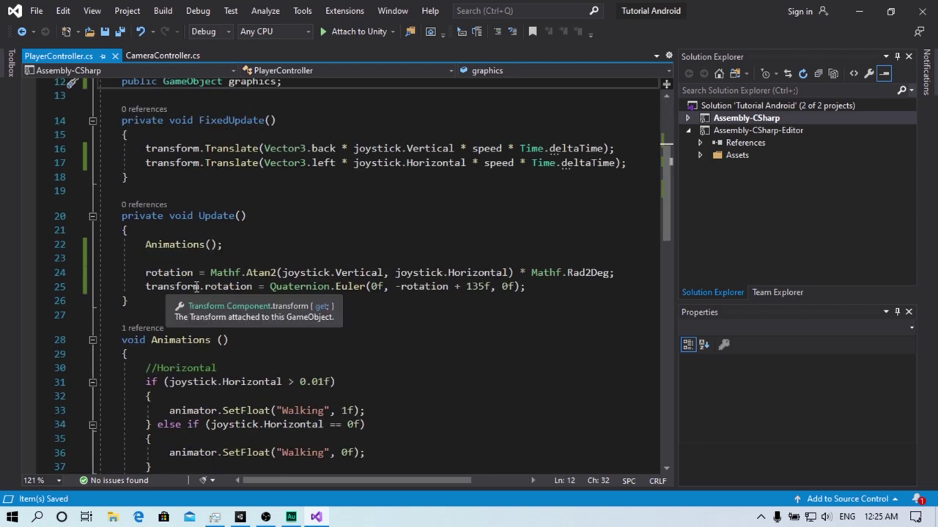
pyautogui.scroll(1, 225, 301)
pyautogui.scroll(-1, 225, 300)
pyautogui.click(146, 286)
pyautogui.write('grap')
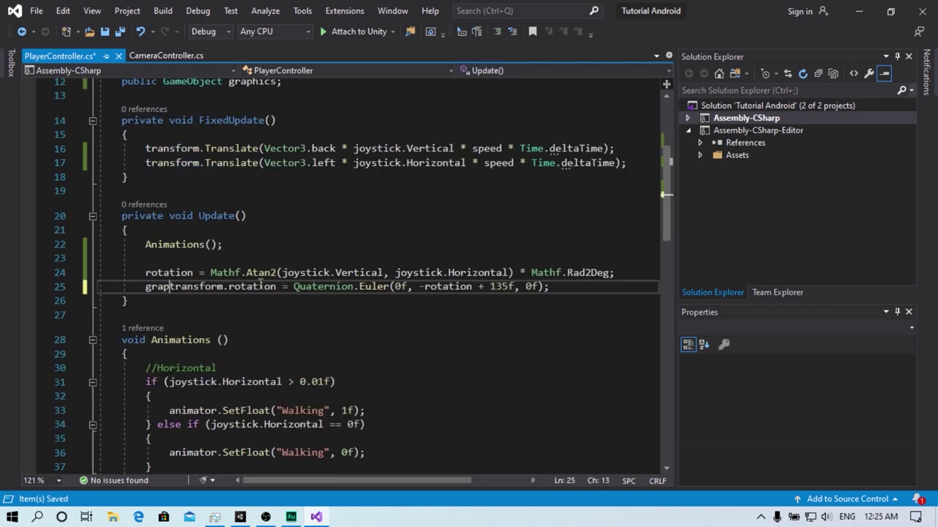
pyautogui.write('hics.')
pyautogui.hotkey('ctrl', 's')
# Assign devil@idle to the Player Controller's Graphics slot
pyautogui.hotkey('alt', 'Tab')
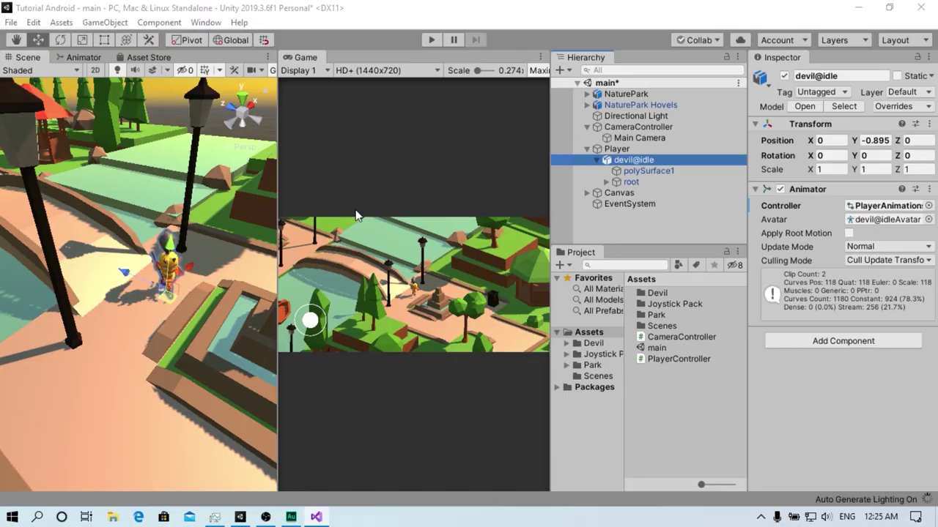
pyautogui.click(617, 149)
pyautogui.moveTo(633, 160); pyautogui.dragTo(875, 397)
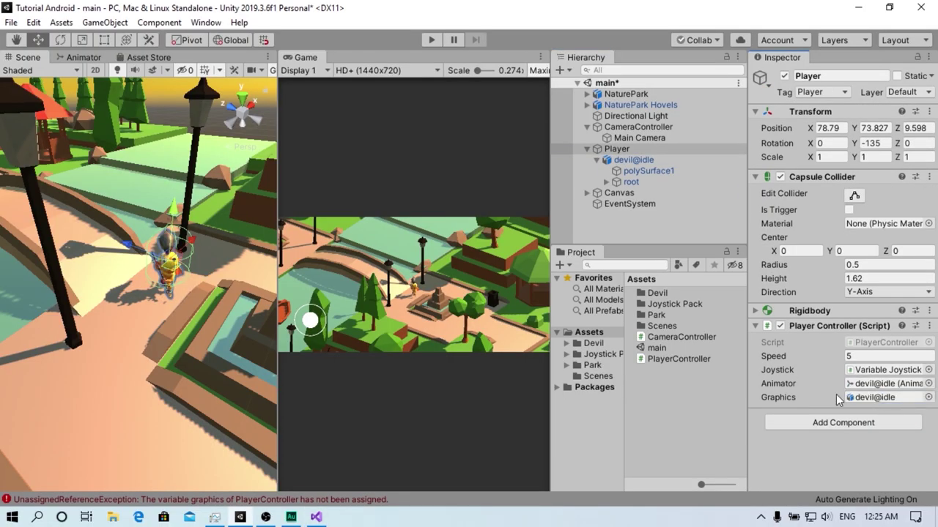
# Play-test steering the character left, right, forward and back with the joystick, then stop
pyautogui.click(432, 40)
pyautogui.moveTo(151, 394)
pyautogui.mouseDown()
pyautogui.moveTo(166, 442)
pyautogui.moveTo(0, 230)
pyautogui.moveTo(32, 481)
pyautogui.mouseUp()
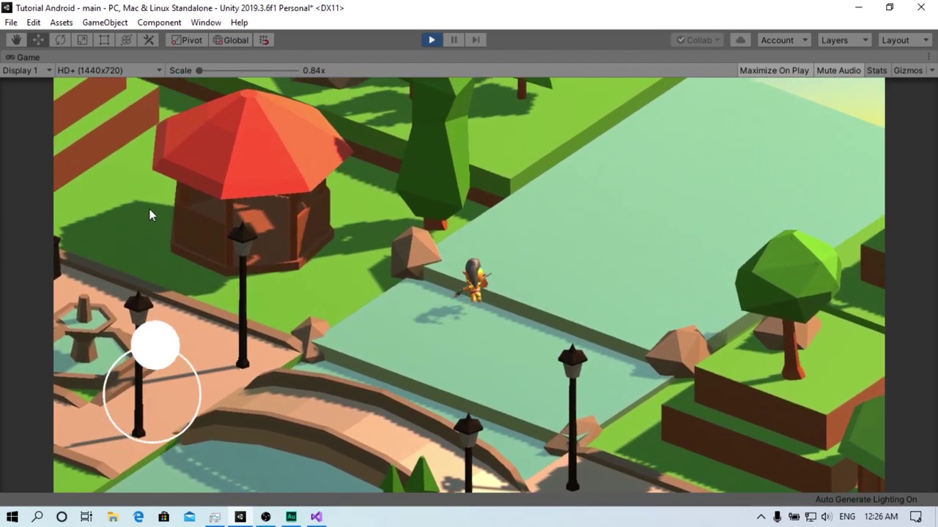
pyautogui.moveTo(32, 481)
pyautogui.mouseDown()
pyautogui.moveTo(0, 304)
pyautogui.moveTo(3, 515)
pyautogui.mouseUp()
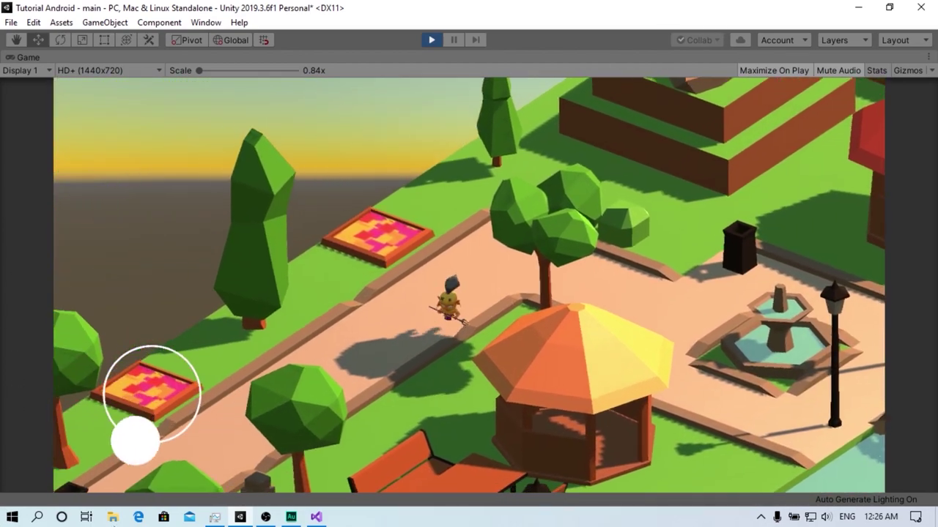
pyautogui.moveTo(3, 515)
pyautogui.mouseDown()
pyautogui.moveTo(562, 392)
pyautogui.moveTo(332, 524)
pyautogui.mouseUp()
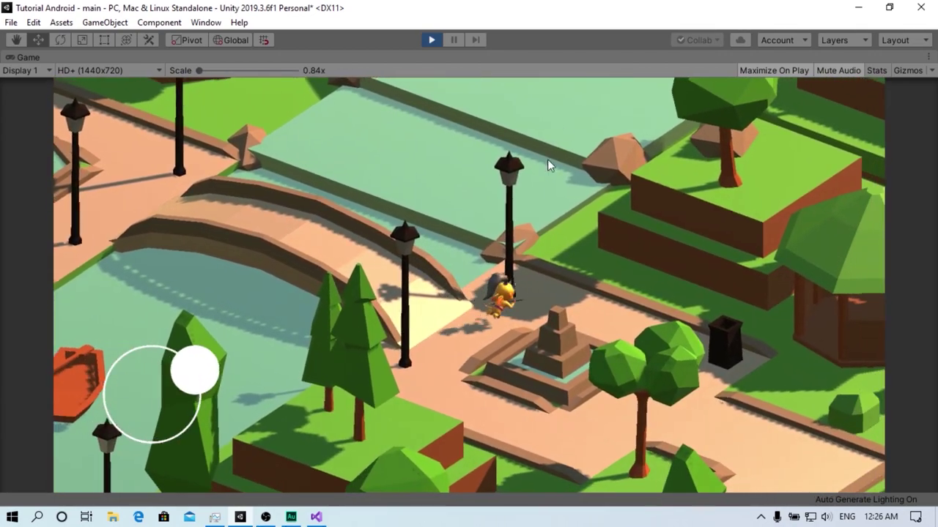
pyautogui.moveTo(331, 525)
pyautogui.mouseDown()
pyautogui.moveTo(405, 29)
pyautogui.moveTo(177, 111)
pyautogui.moveTo(40, 100)
pyautogui.mouseUp()
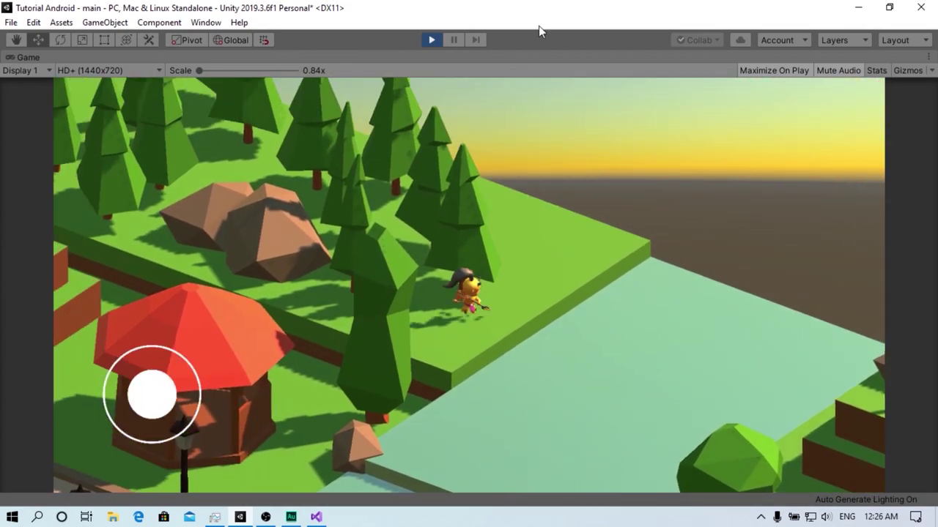
pyautogui.moveTo(152, 394)
pyautogui.mouseDown()
pyautogui.moveTo(172, 495)
pyautogui.moveTo(238, 252)
pyautogui.mouseUp()
pyautogui.moveTo(172, 430); pyautogui.dragTo(164, 343)
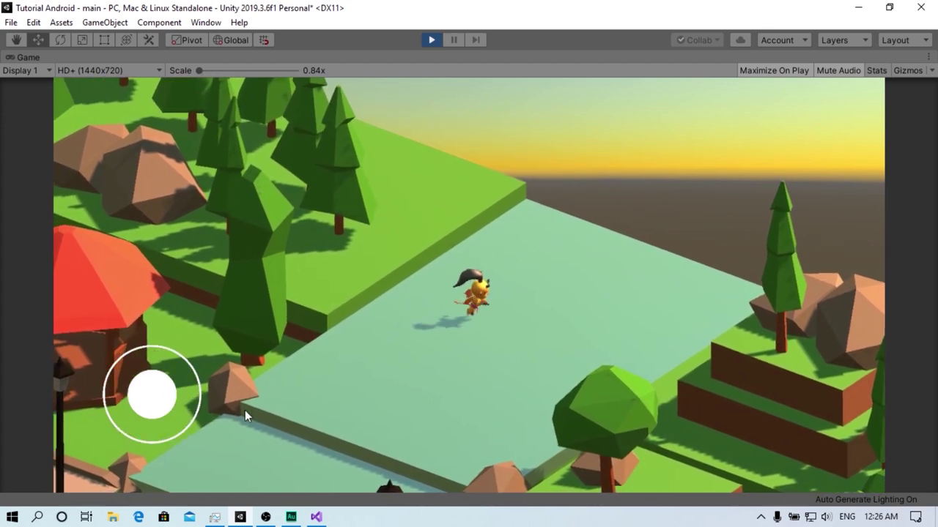
pyautogui.moveTo(151, 393); pyautogui.dragTo(4, 390)
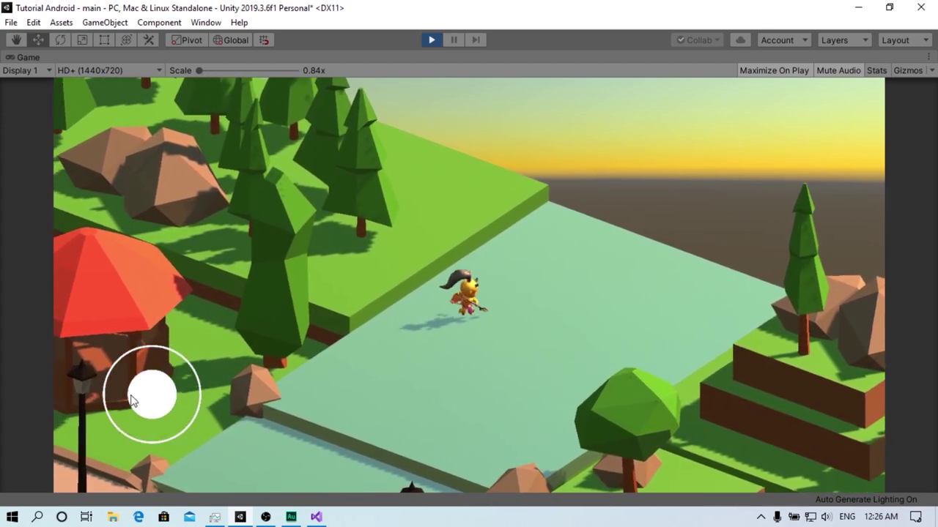
pyautogui.moveTo(151, 393)
pyautogui.mouseDown()
pyautogui.moveTo(532, 452)
pyautogui.moveTo(506, 224)
pyautogui.mouseUp()
pyautogui.click(429, 41)
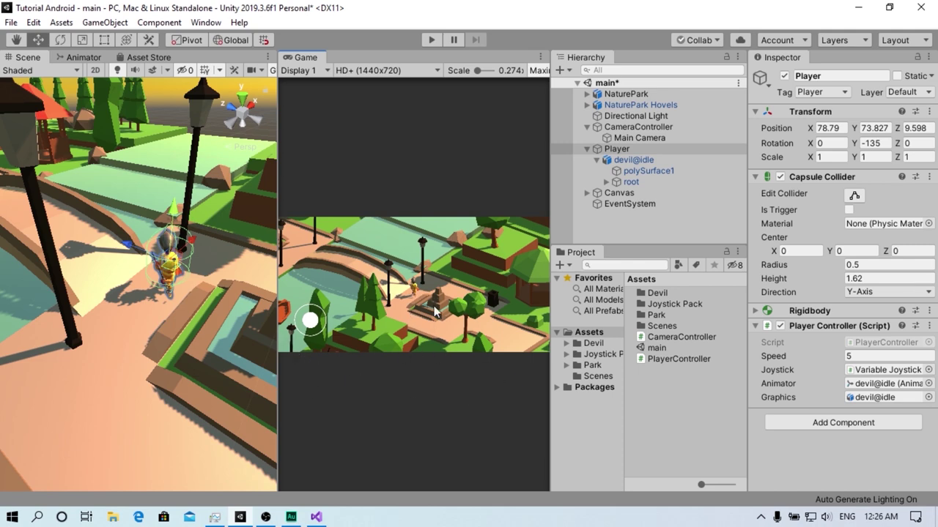
# Add an if (rotation > 0f || 0f > rotation) condition after the rotation calculation
pyautogui.click(323, 520)
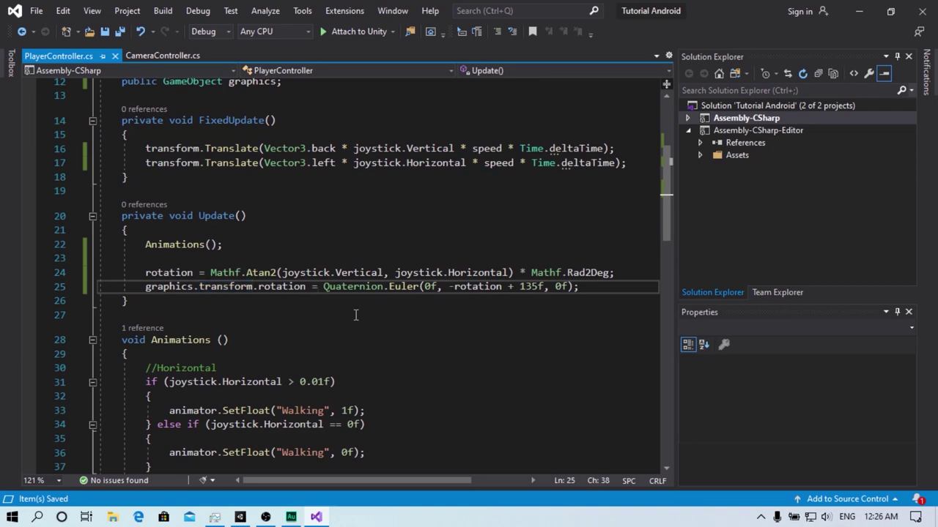
pyautogui.scroll(-5, 355, 315)
pyautogui.scroll(4, 355, 315)
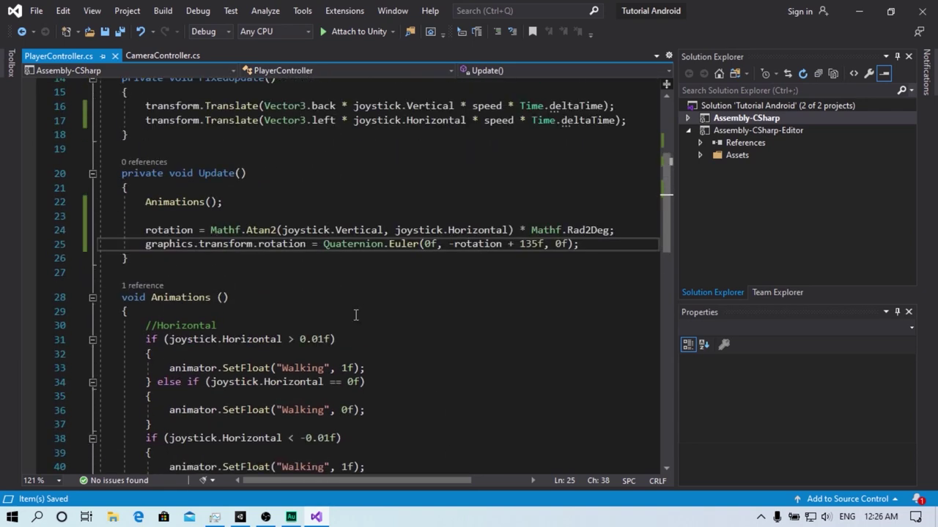
pyautogui.moveTo(146, 245); pyautogui.dragTo(606, 248)
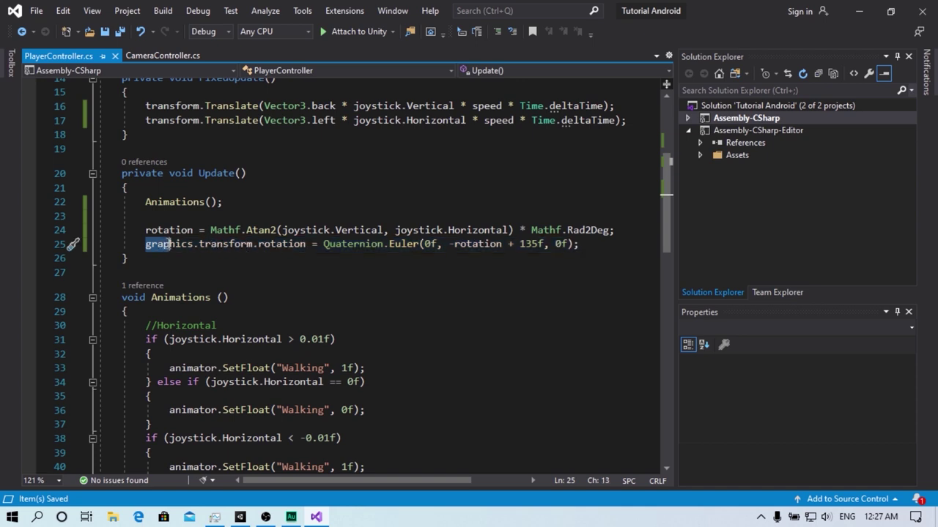
pyautogui.click(623, 230)
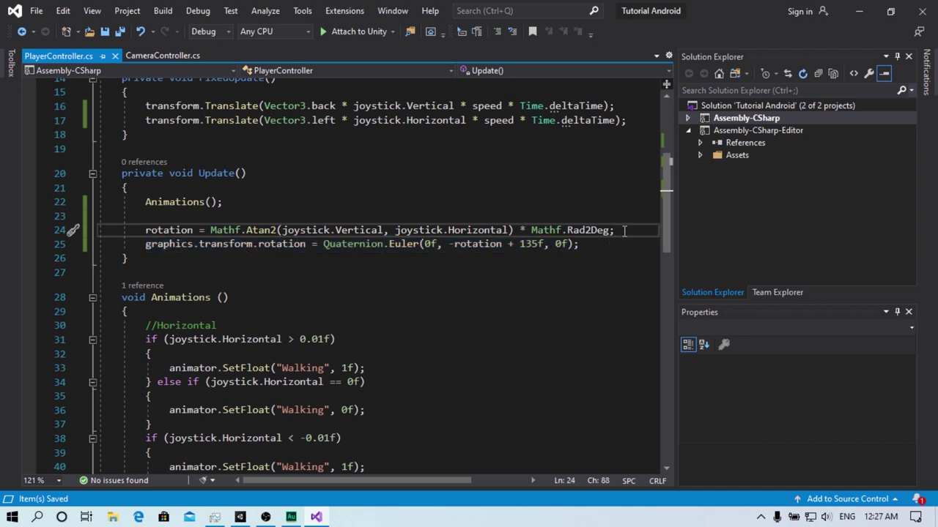
pyautogui.press('Return')
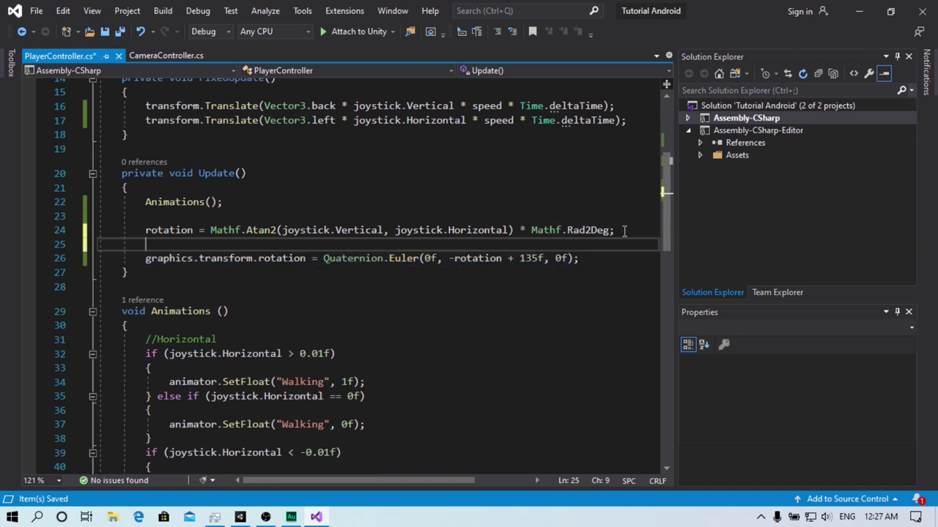
pyautogui.write('if (rota')
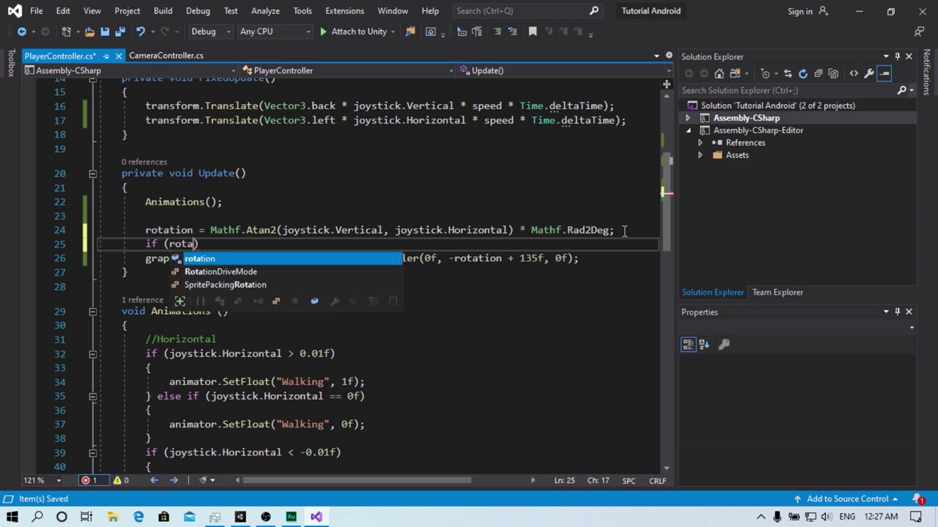
pyautogui.write('tion > 0f')
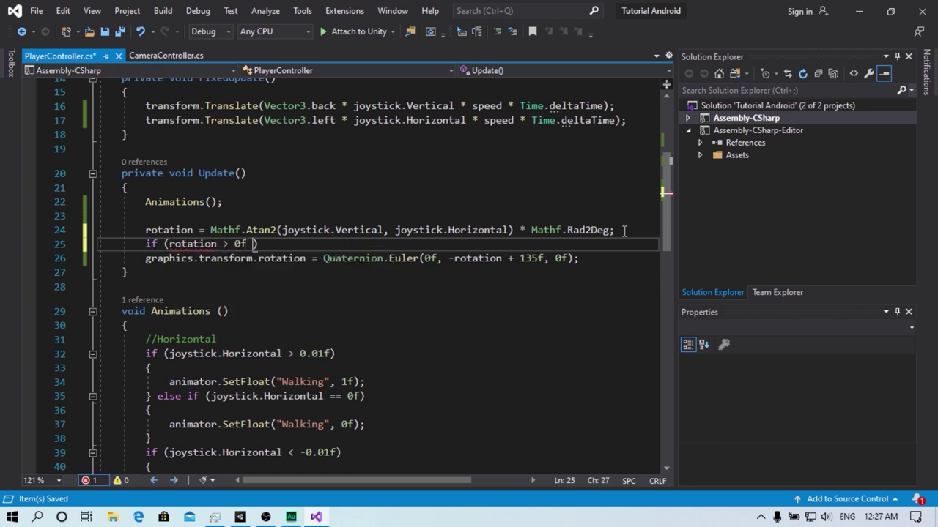
pyautogui.write(' || 0f > ro')
pyautogui.write('tation)')
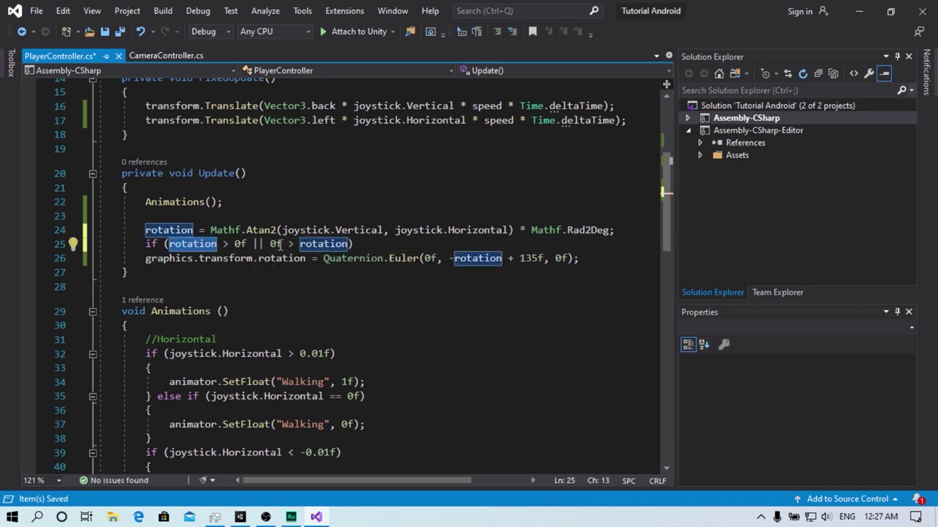
# Move the graphics rotation line into the if block's braces, then start playing in Unity
pyautogui.press('Return')
pyautogui.write('{')
pyautogui.press('Return')
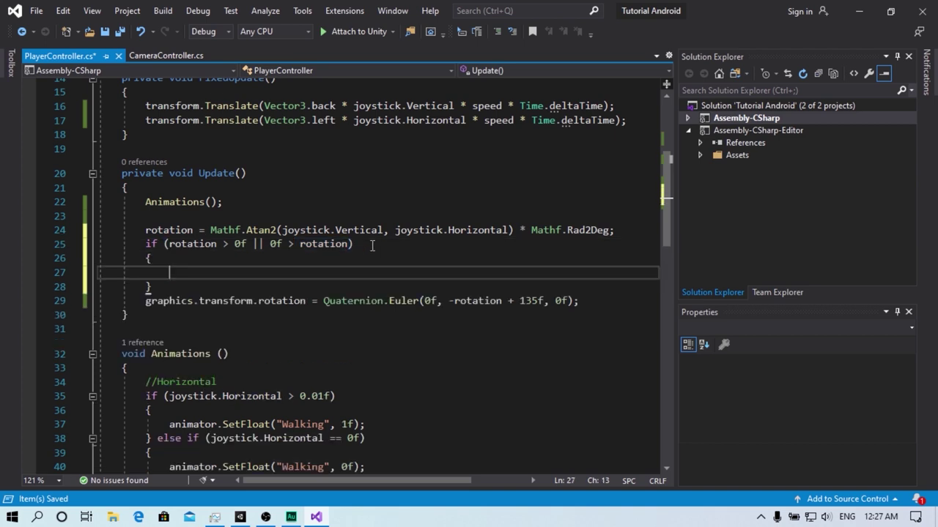
pyautogui.click(318, 300)
pyautogui.hotkey('alt', 'Up')
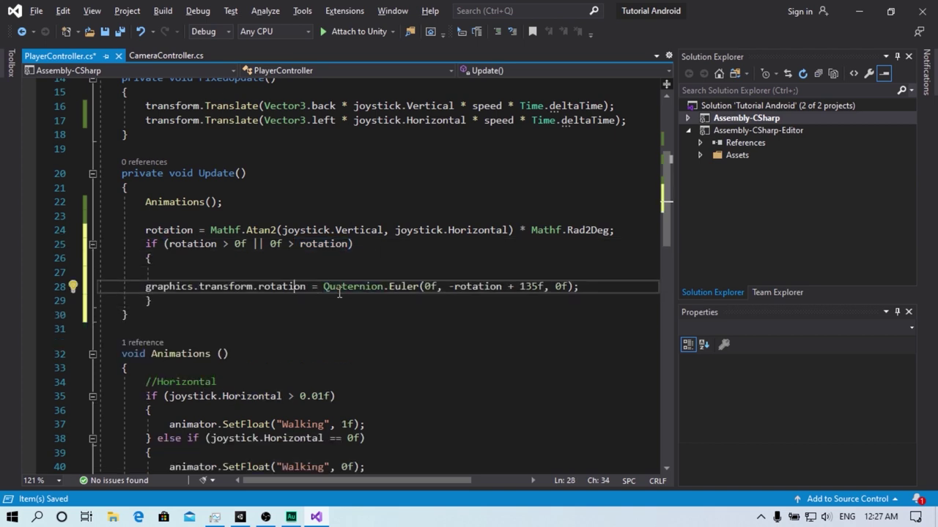
pyautogui.press('Up')
pyautogui.press('BackSpace')
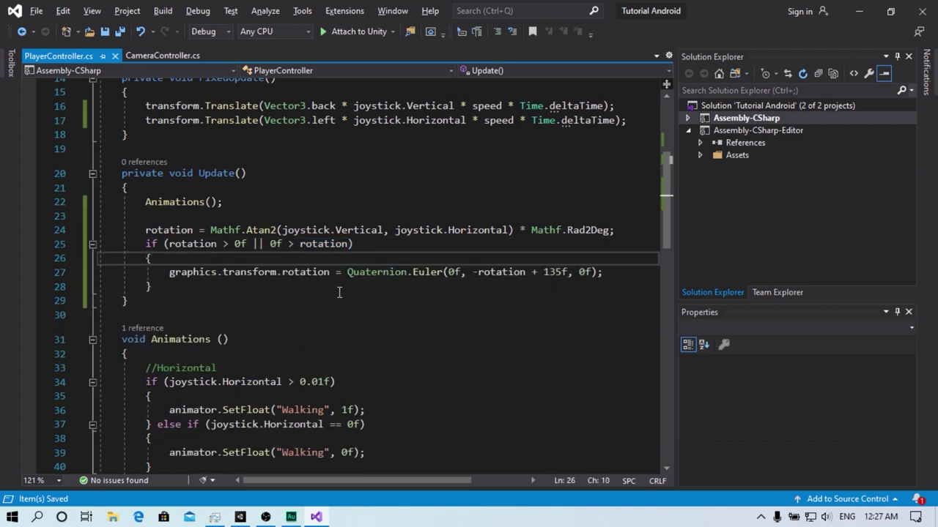
pyautogui.click(859, 11)
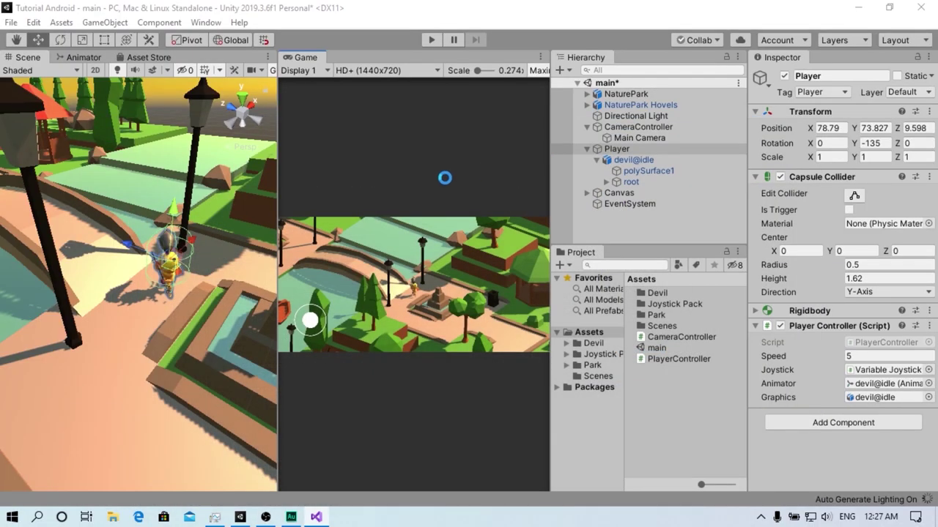
pyautogui.hotkey('ctrl', 'p')
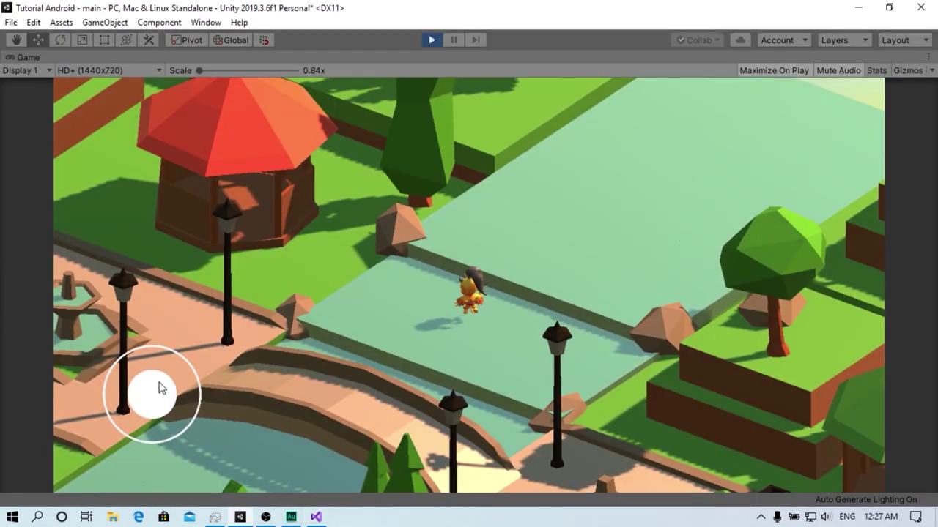
# Walk the character around with the joystick, stop playing, and select the Canvas
pyautogui.moveTo(154, 392)
pyautogui.mouseDown()
pyautogui.moveTo(244, 449)
pyautogui.moveTo(394, 487)
pyautogui.mouseUp()
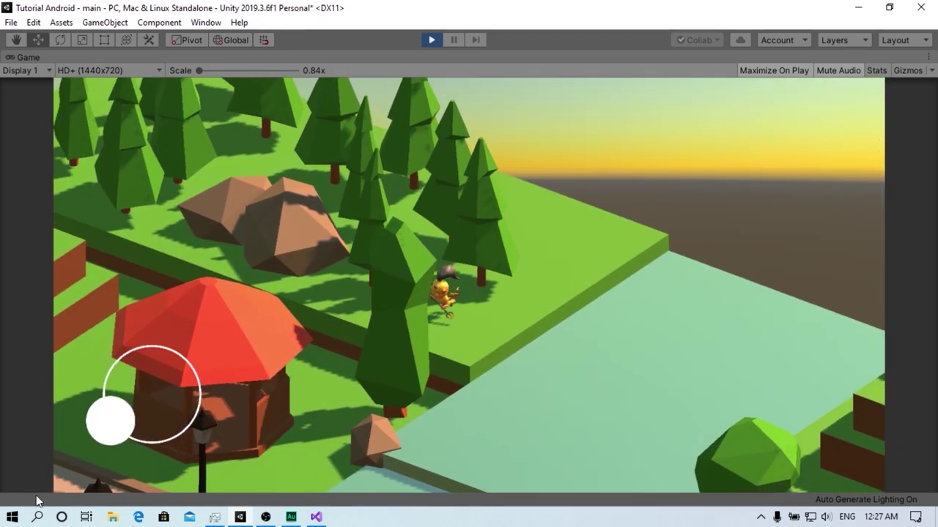
pyautogui.moveTo(394, 487); pyautogui.dragTo(110, 432)
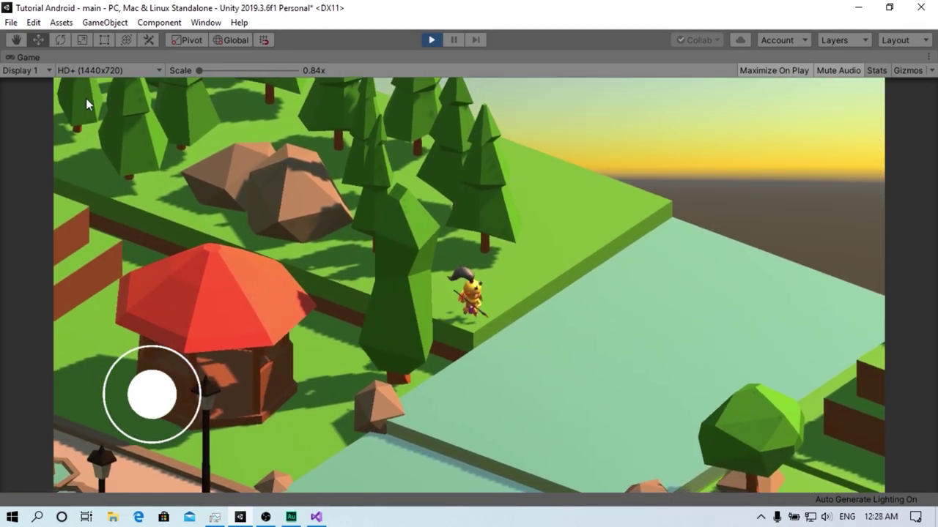
pyautogui.click(432, 40)
pyautogui.click(618, 192)
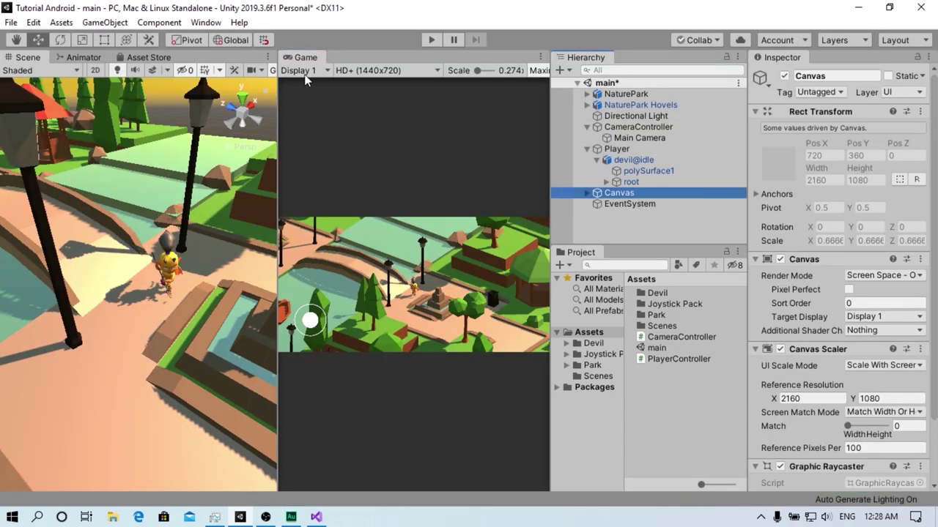
# Dock the Game view beside the Scene view and turn the Scene view to face the Canvas
pyautogui.moveTo(305, 57); pyautogui.dragTo(191, 58)
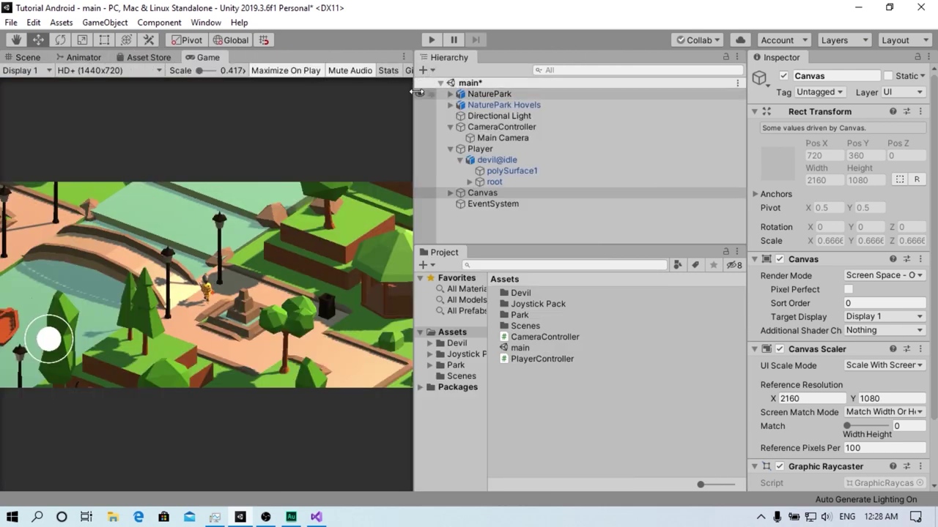
pyautogui.moveTo(417, 92); pyautogui.dragTo(535, 92)
pyautogui.click(28, 57)
pyautogui.keyDown('alt'); pyautogui.moveTo(319, 224); pyautogui.dragTo(274, 270); pyautogui.keyUp('alt')
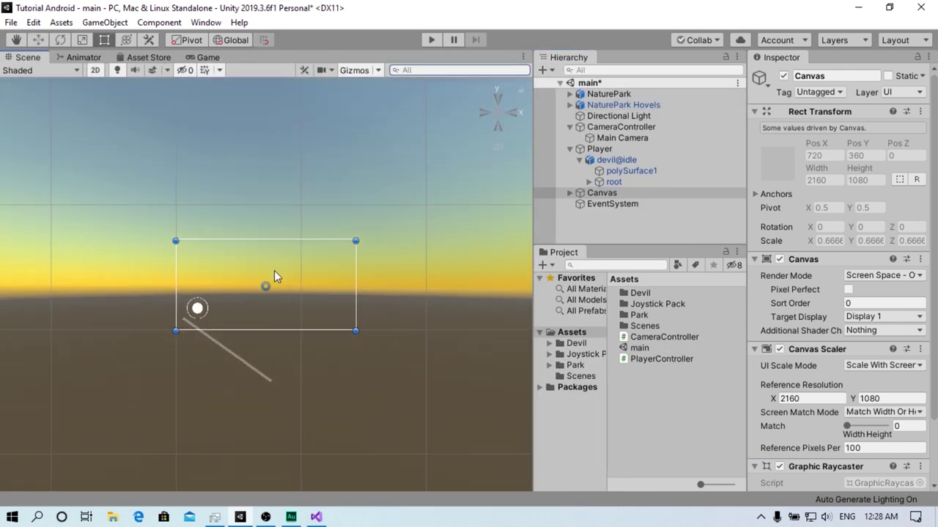
pyautogui.scroll(3, 274, 276)
# Add a UI Image under the Canvas and anchor it to the top-left corner
pyautogui.click(570, 193)
pyautogui.rightClick(611, 194)
pyautogui.moveTo(663, 430)
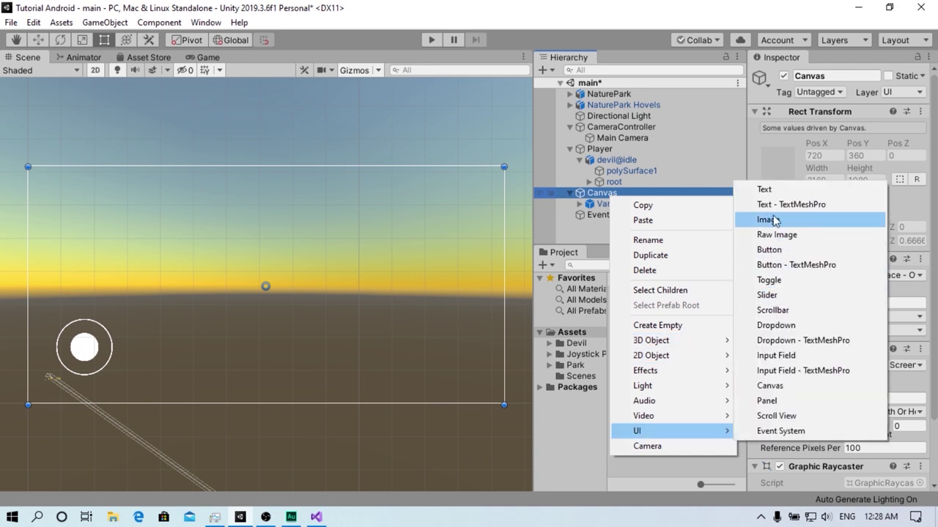
pyautogui.click(769, 220)
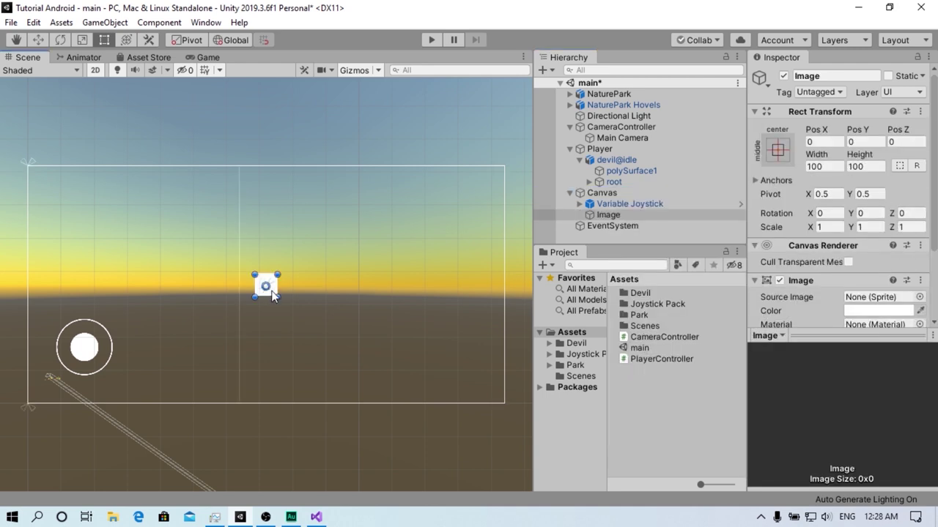
pyautogui.moveTo(273, 295); pyautogui.dragTo(129, 142)
pyautogui.click(777, 150)
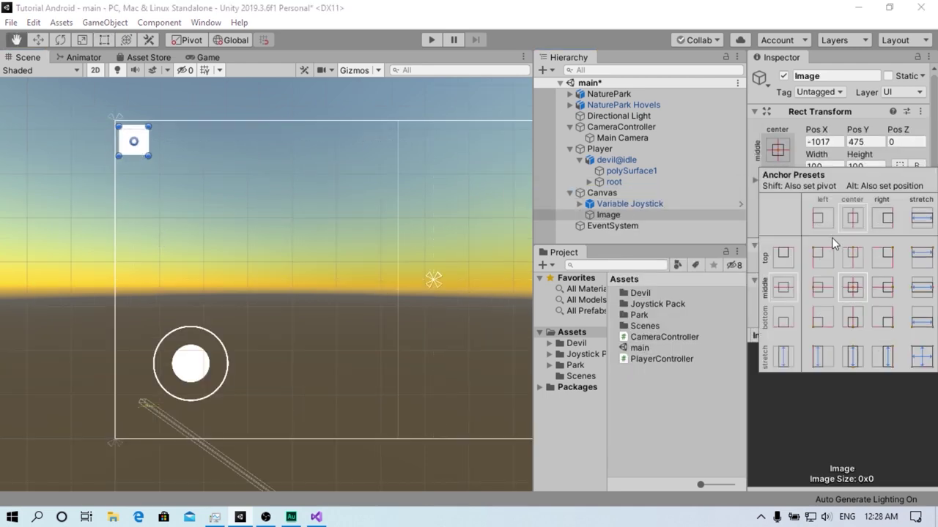
pyautogui.keyDown('alt'); pyautogui.click(823, 257); pyautogui.keyUp('alt')
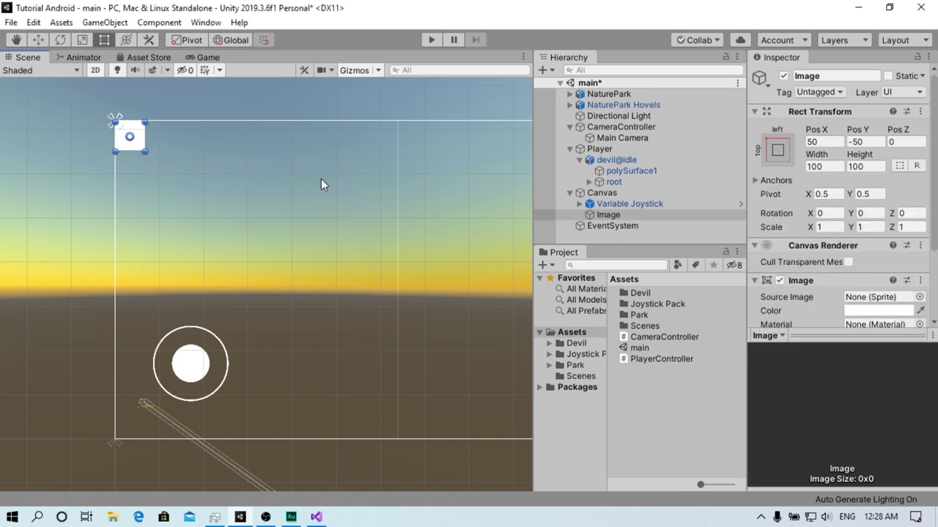
# Position the image at Pos X 100, Pos Y -100 and stretch it into a wide bar
pyautogui.moveTo(142, 147); pyautogui.dragTo(175, 144)
pyautogui.hotkey('ctrl', 'z')
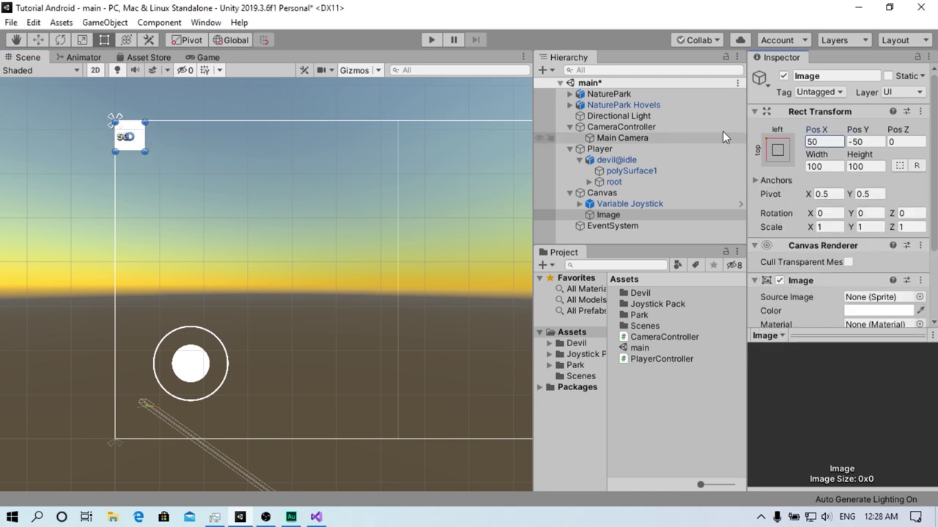
pyautogui.write('100')
pyautogui.click(870, 142)
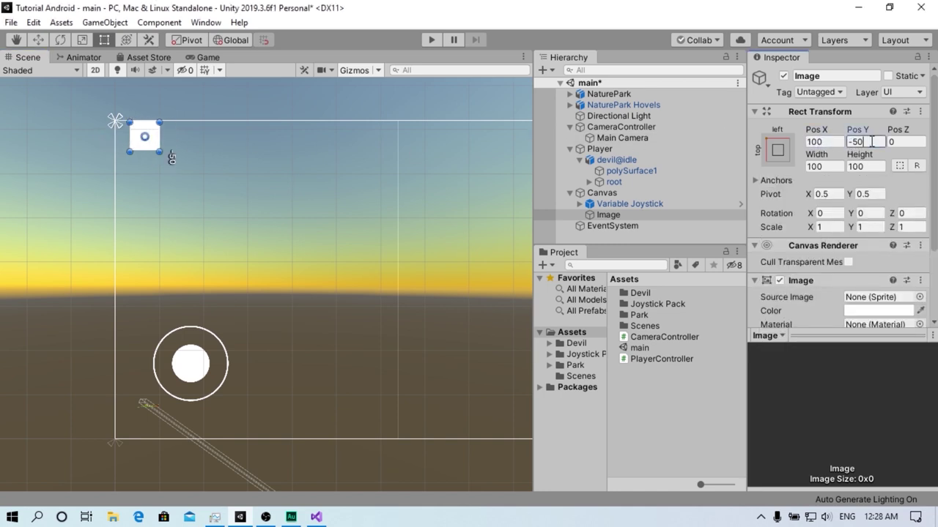
pyautogui.write('-100')
pyautogui.moveTo(160, 150); pyautogui.dragTo(299, 151)
# Color the bar image red (FF3434) and preview it in the Game view
pyautogui.click(196, 57)
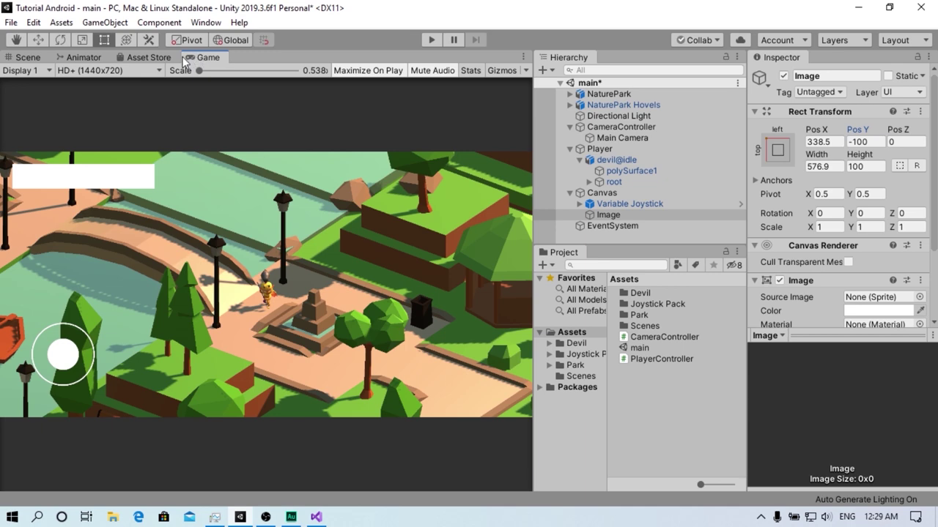
pyautogui.click(27, 57)
pyautogui.click(879, 311)
pyautogui.moveTo(665, 146); pyautogui.dragTo(668, 122)
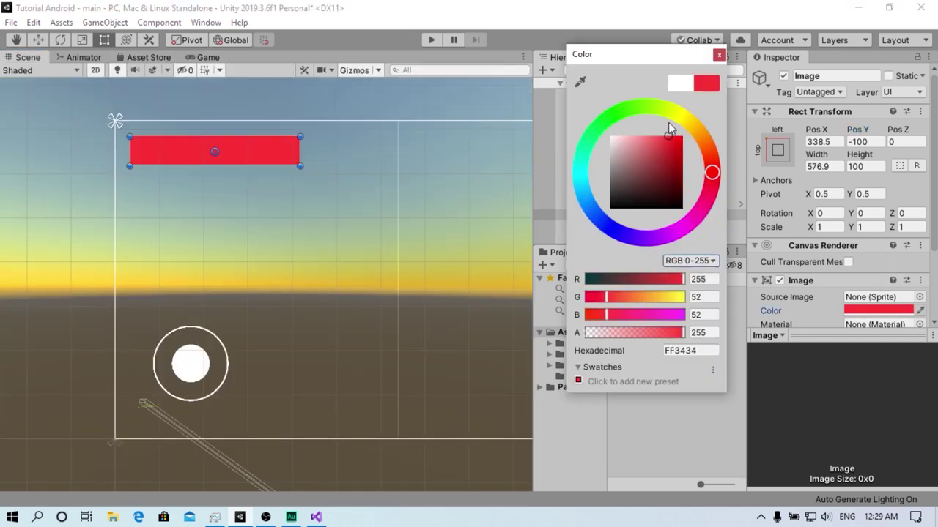
pyautogui.click(729, 45)
pyautogui.scroll(-3, 837, 102)
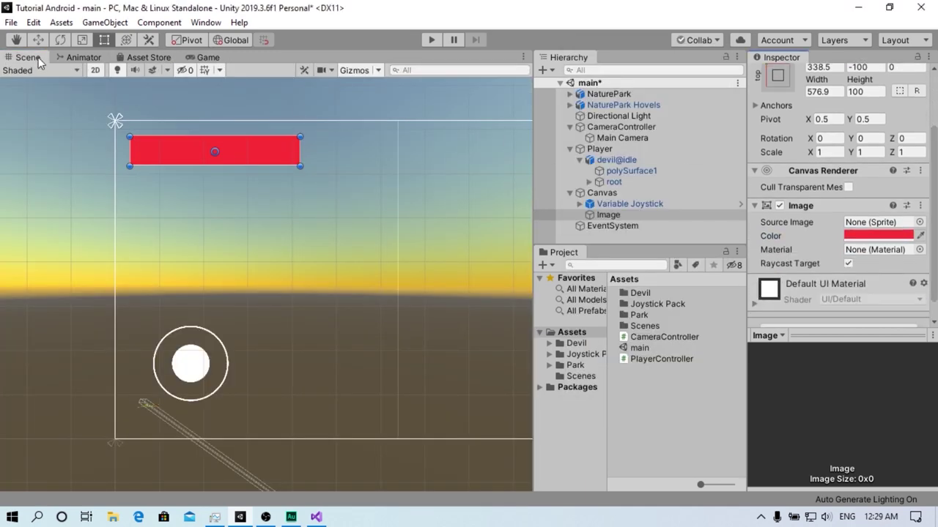
pyautogui.click(195, 58)
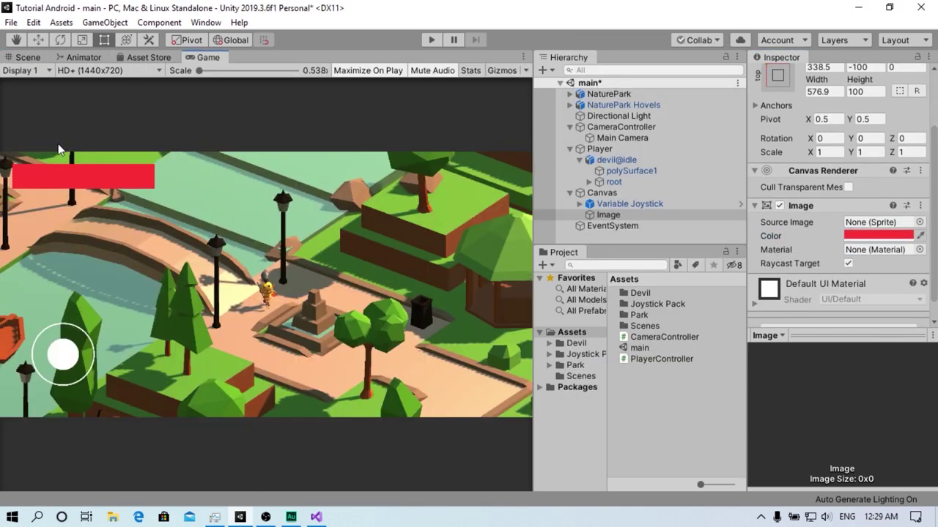
# Set the red bar's alpha to 200 and return to the Scene view
pyautogui.click(875, 235)
pyautogui.moveTo(678, 334)
pyautogui.mouseDown()
pyautogui.moveTo(660, 337)
pyautogui.moveTo(680, 336)
pyautogui.mouseUp()
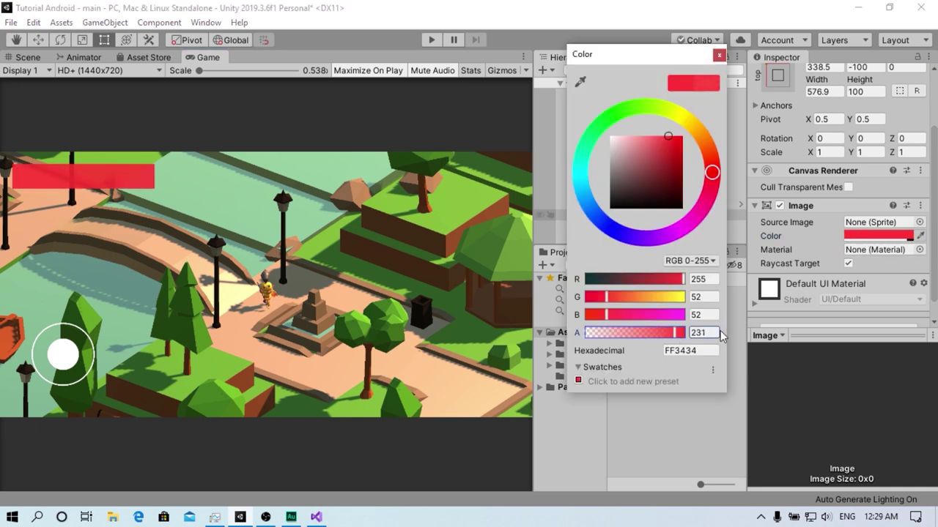
pyautogui.write('200')
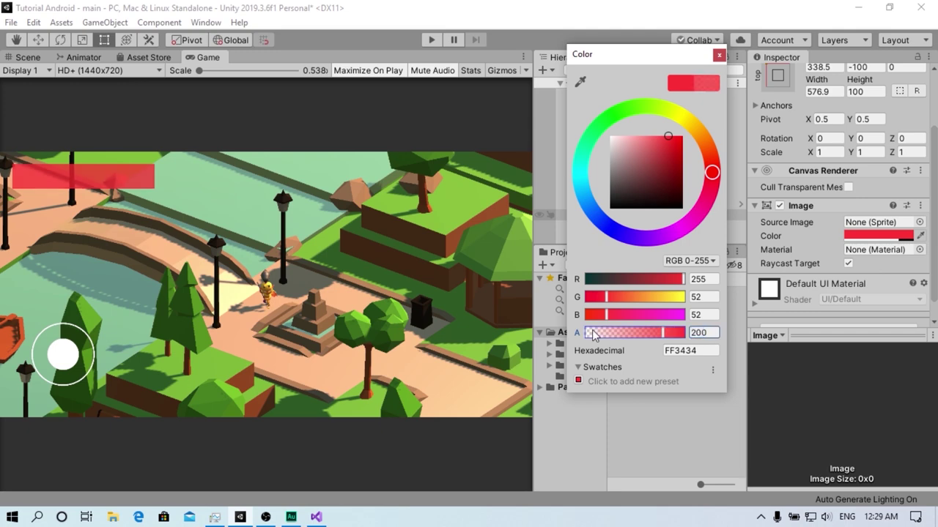
pyautogui.click(28, 57)
pyautogui.moveTo(299, 151); pyautogui.dragTo(226, 150)
pyautogui.hotkey('ctrl', 'z')
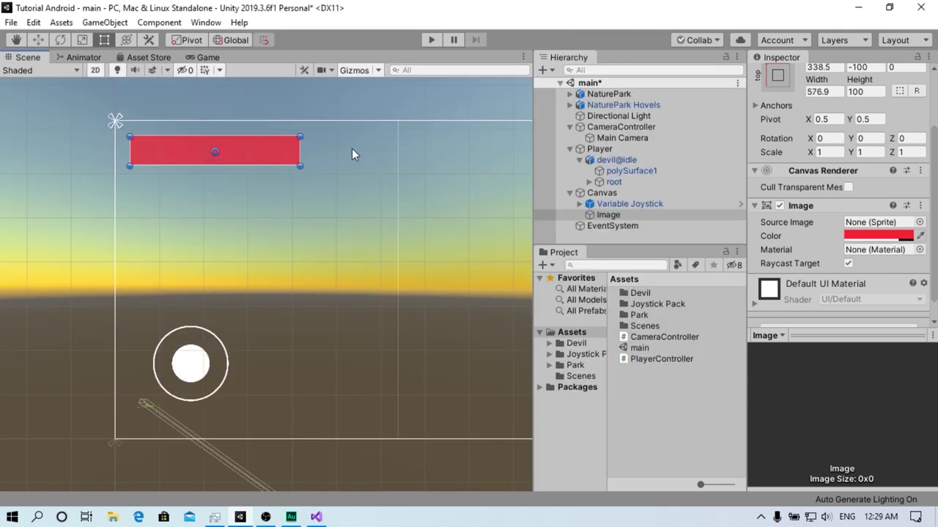
# Duplicate the Image, color the copy black, and order Image (1) behind the red bar
pyautogui.click(610, 213)
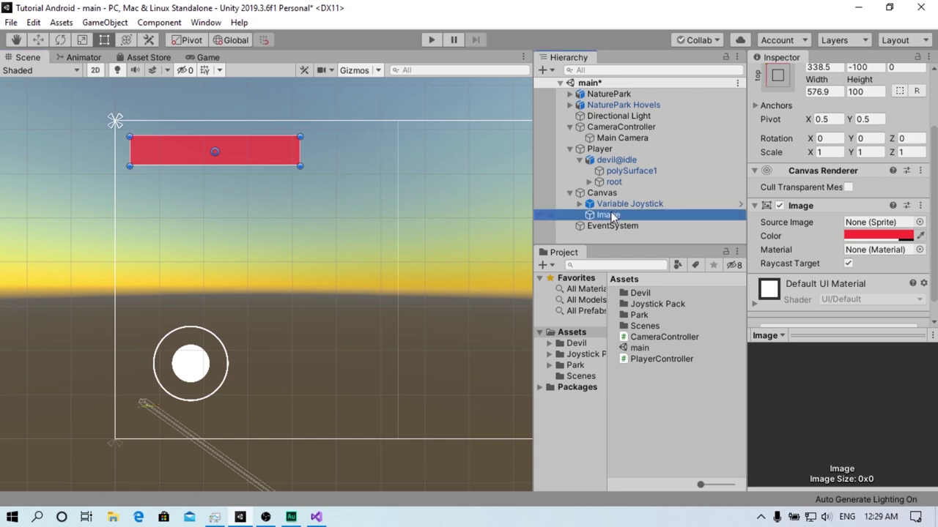
pyautogui.hotkey('ctrl', 'd')
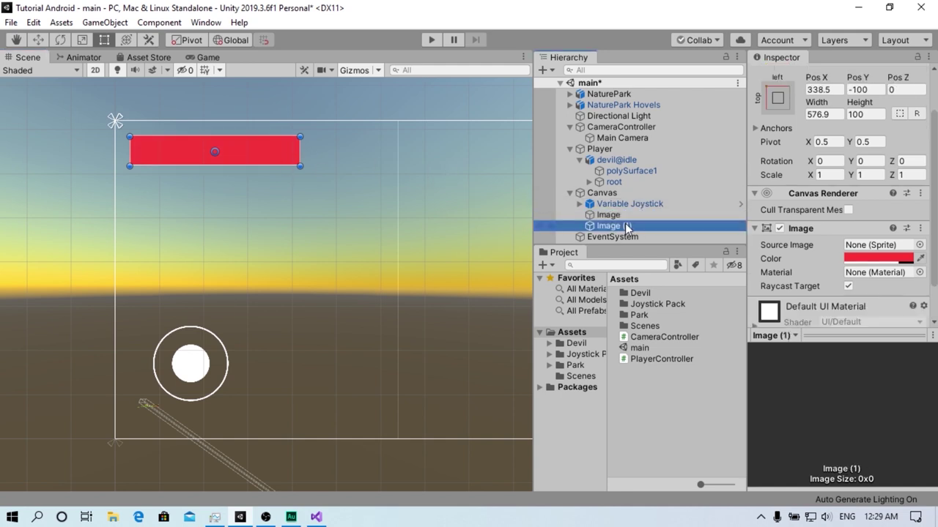
pyautogui.click(875, 259)
pyautogui.moveTo(630, 212); pyautogui.dragTo(490, 321)
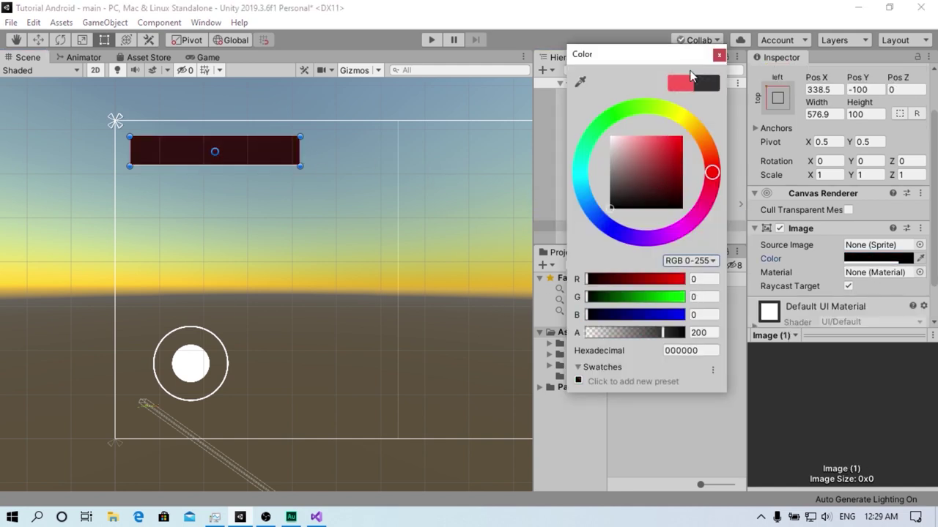
pyautogui.click(723, 55)
pyautogui.moveTo(614, 226); pyautogui.dragTo(610, 210)
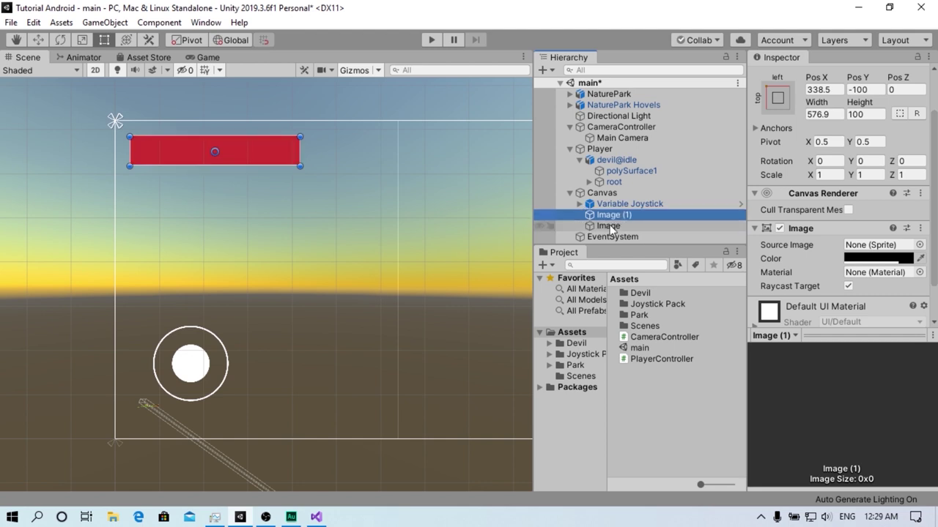
# Adjust the red bar's shade and preview it narrowed for lower health, then undo
pyautogui.click(610, 224)
pyautogui.click(877, 257)
pyautogui.moveTo(676, 157); pyautogui.dragTo(723, 90)
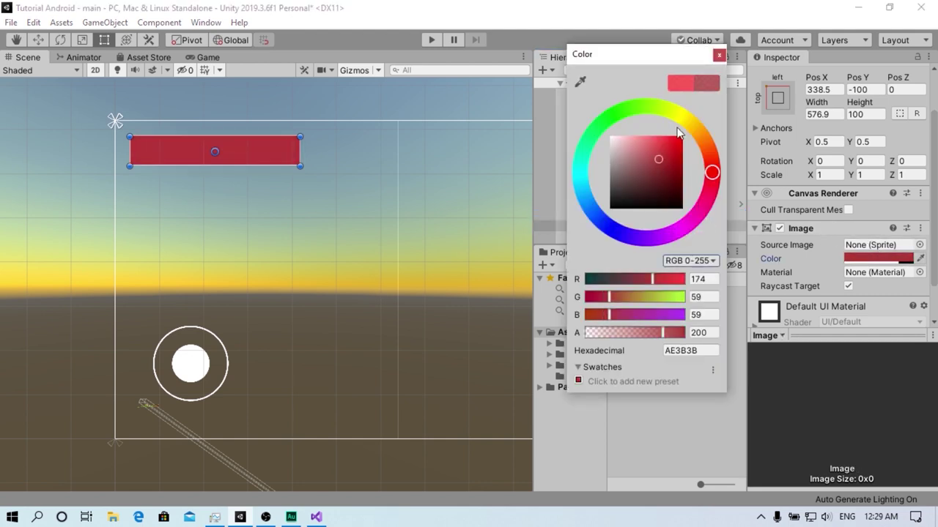
pyautogui.click(719, 55)
pyautogui.moveTo(299, 152); pyautogui.dragTo(230, 152)
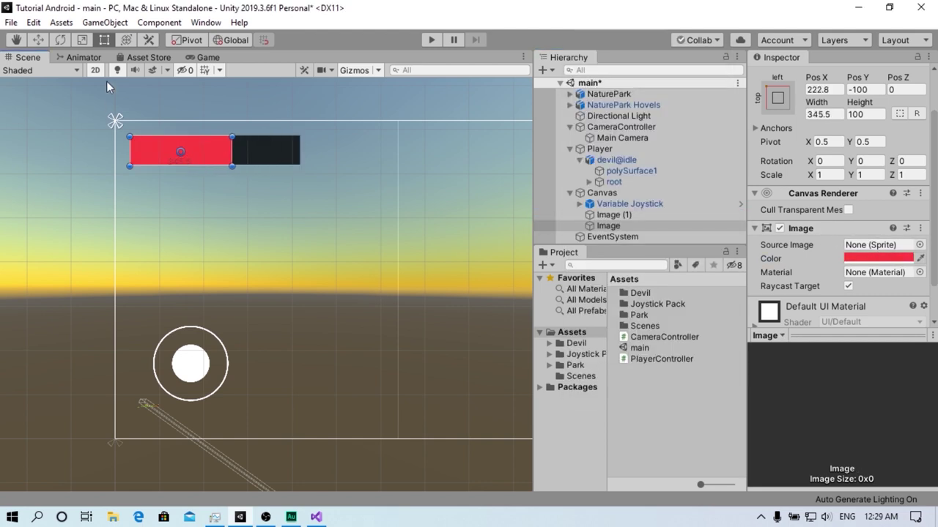
pyautogui.click(203, 57)
pyautogui.click(28, 58)
pyautogui.hotkey('ctrl', 'z')
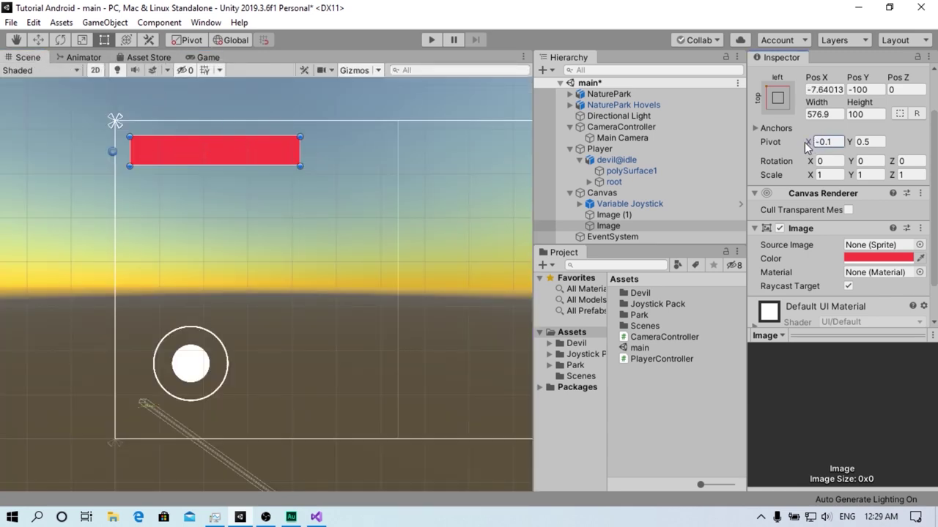
# Set the red bar's Pivot X to 0 so it shrinks toward its left end
pyautogui.write('0')
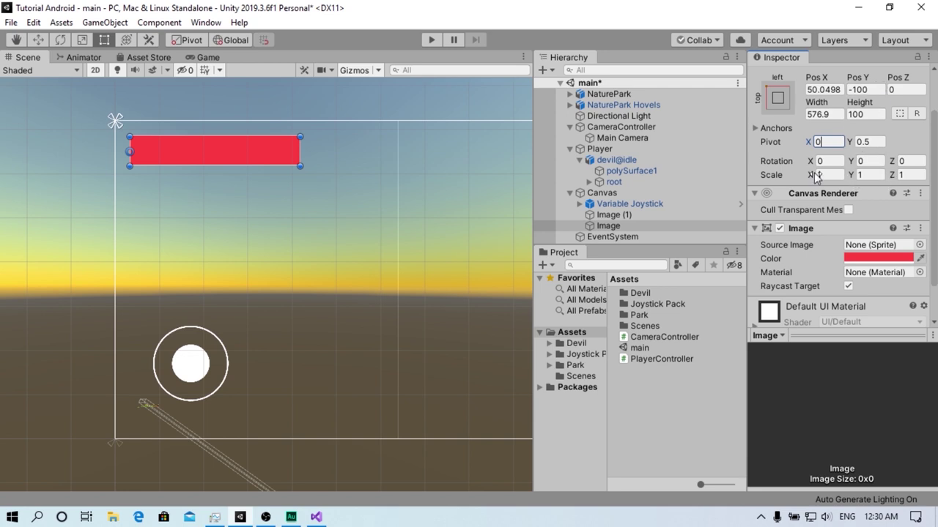
pyautogui.moveTo(812, 173); pyautogui.dragTo(810, 174)
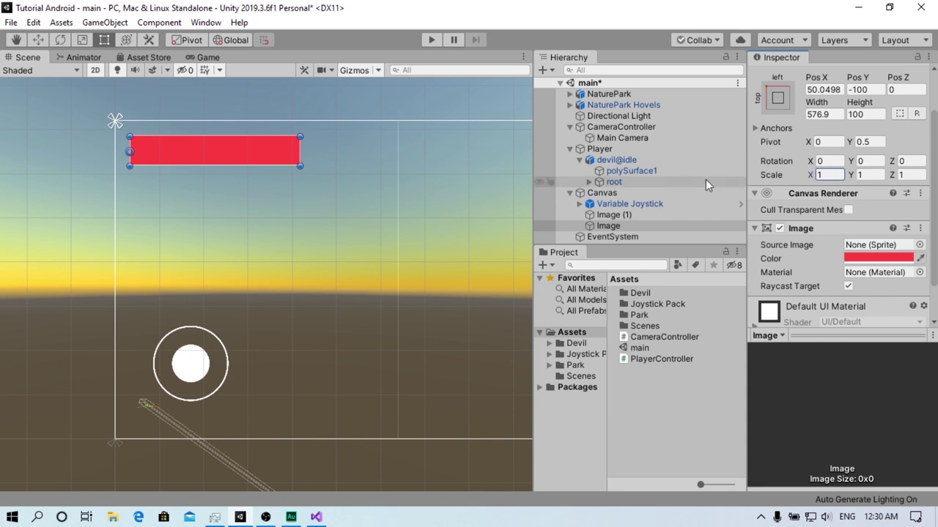
pyautogui.click(864, 142)
pyautogui.write('.5')
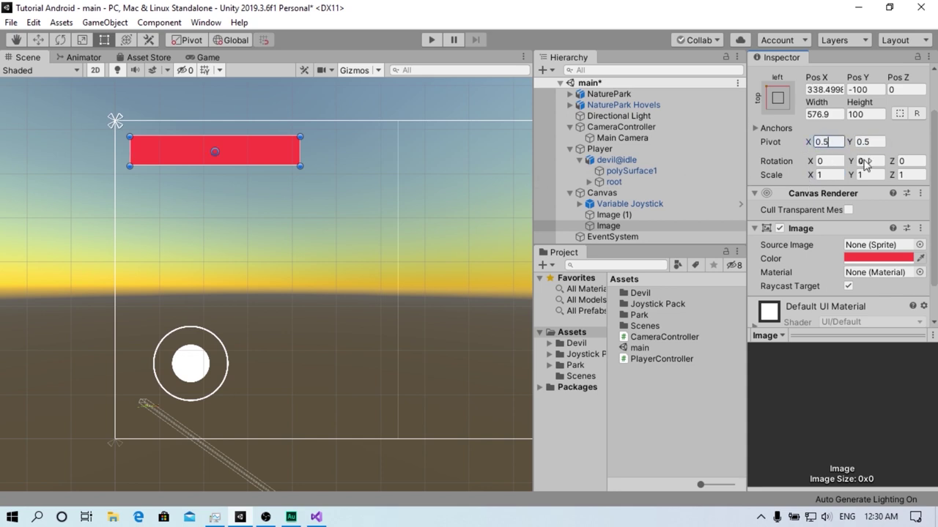
pyautogui.moveTo(806, 175); pyautogui.dragTo(810, 175)
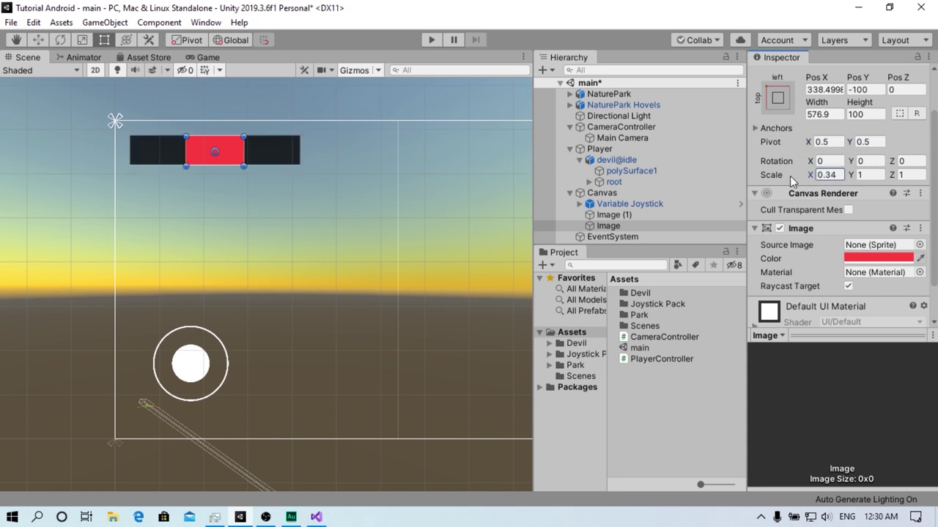
pyautogui.click(833, 142)
pyautogui.write('0')
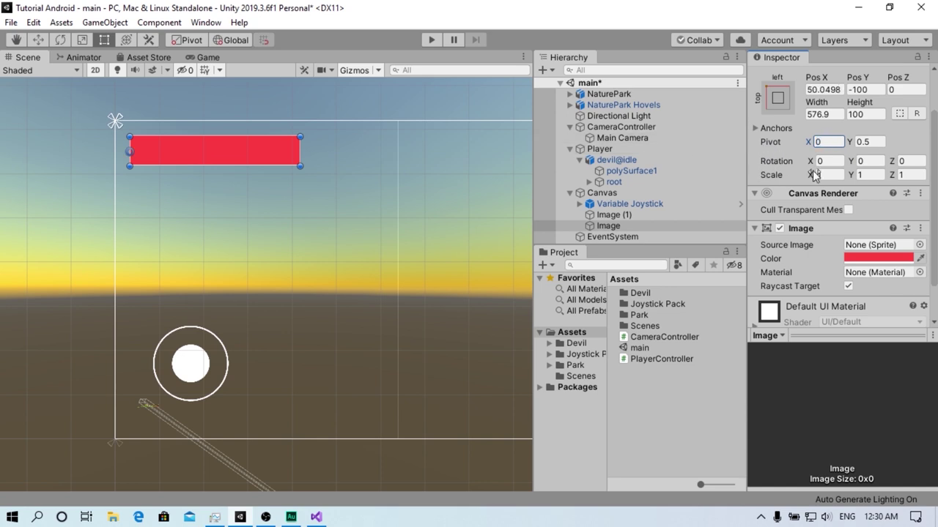
pyautogui.moveTo(806, 176); pyautogui.dragTo(822, 174)
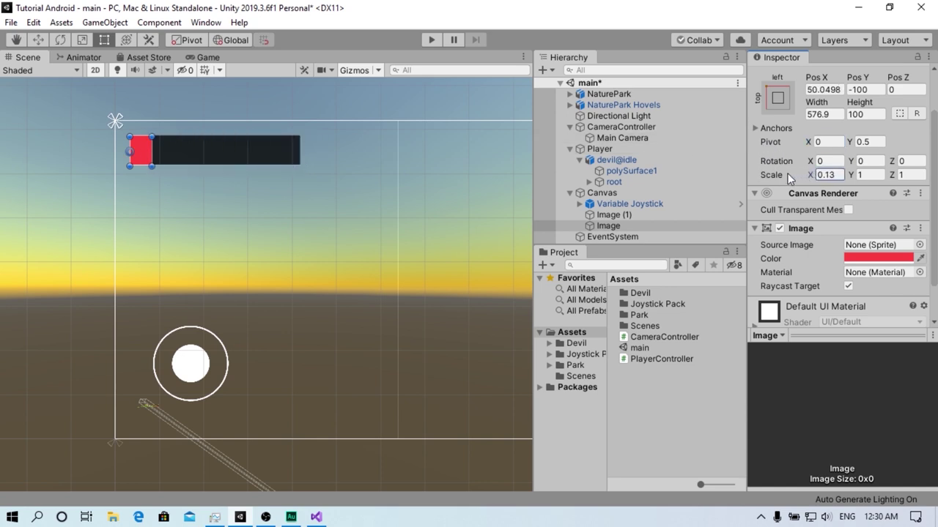
pyautogui.scroll(2, 845, 162)
pyautogui.write('HealthBar')
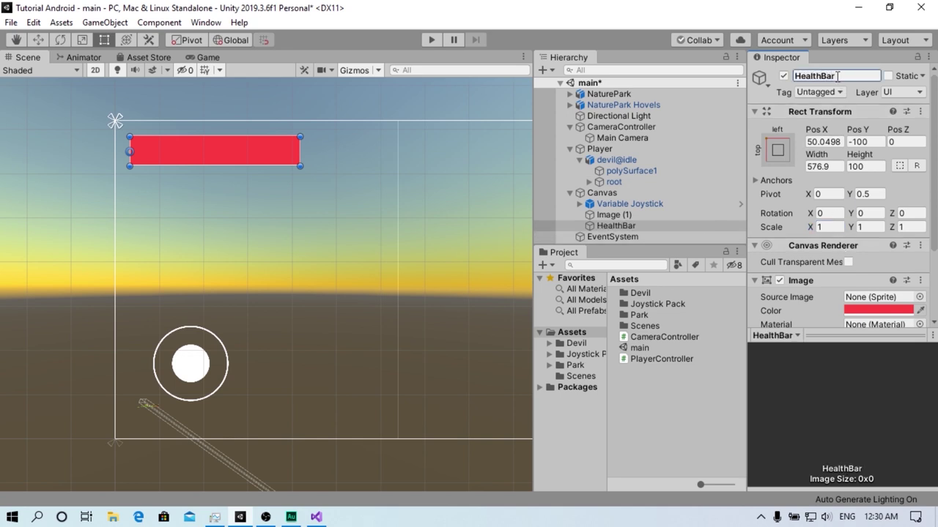
# Rename the bar images to HealthBG and HealthBar
pyautogui.click(623, 215)
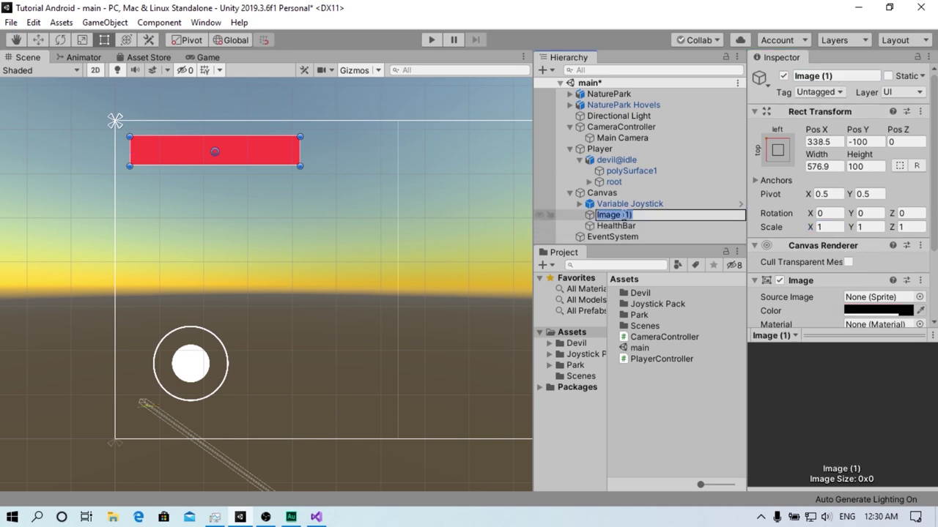
pyautogui.write('G')
pyautogui.press('Return')
pyautogui.click(617, 225)
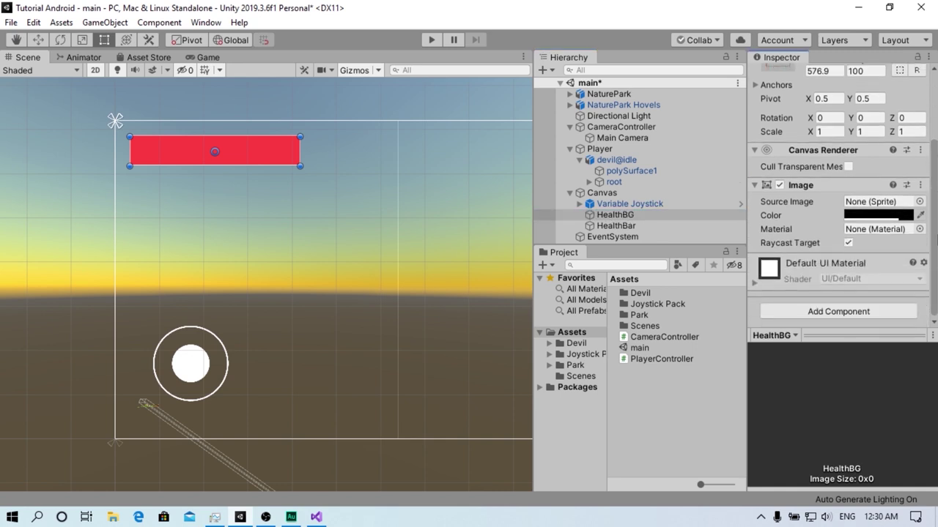
# Add a new script named Player to the Player object
pyautogui.click(603, 192)
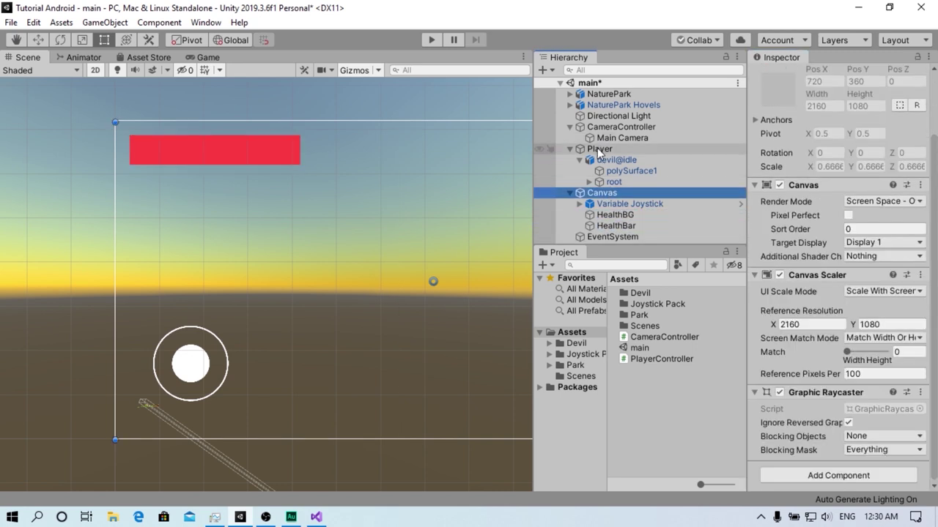
pyautogui.click(600, 149)
pyautogui.click(831, 427)
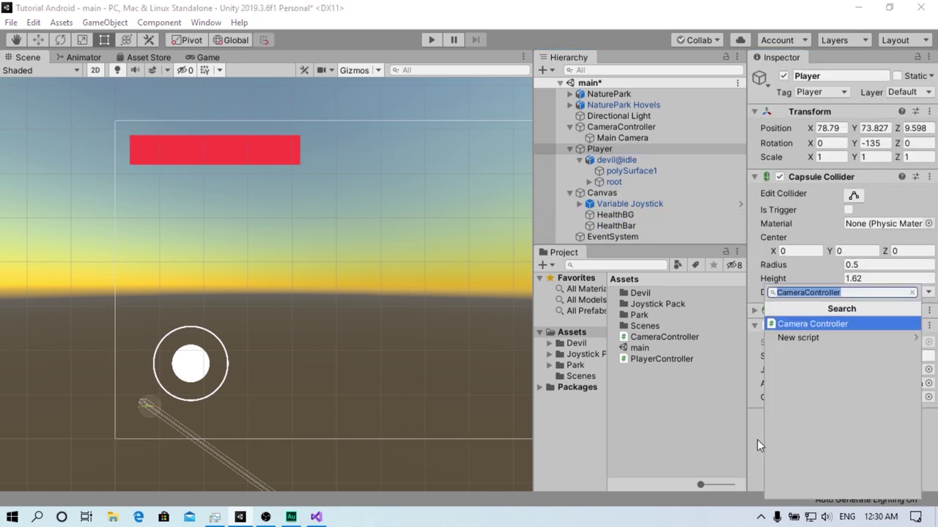
pyautogui.click(757, 440)
pyautogui.click(821, 419)
pyautogui.write('Player')
pyautogui.click(803, 365)
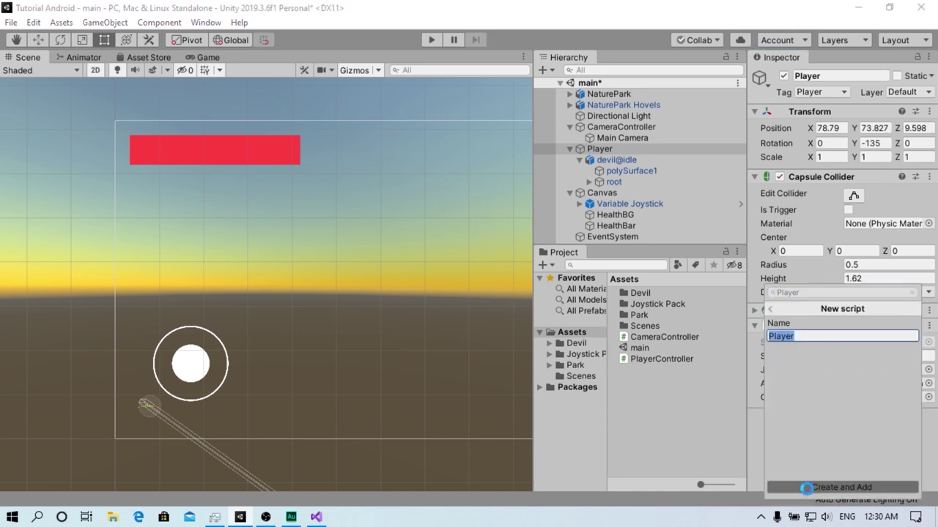
pyautogui.click(769, 487)
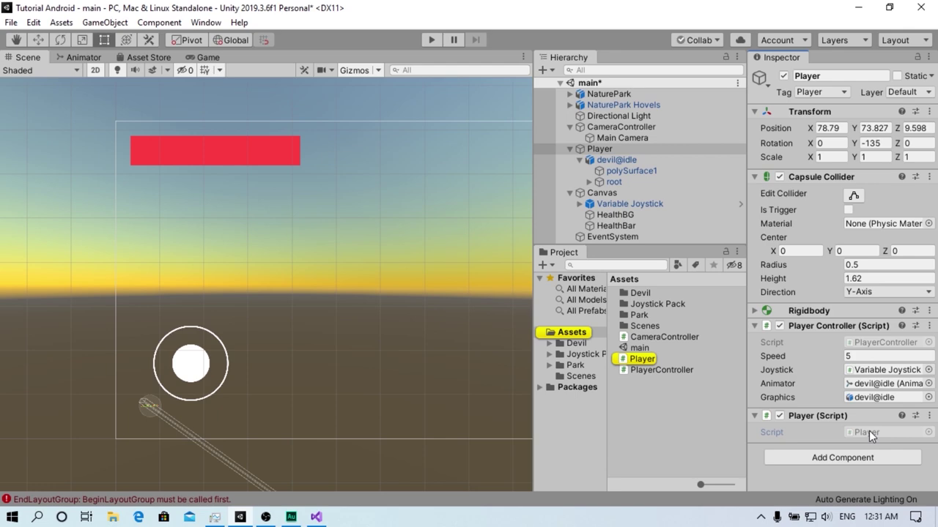
# Replace the Player script's default Start and Update with 'public int health = 100;' and save
pyautogui.doubleClick(870, 434)
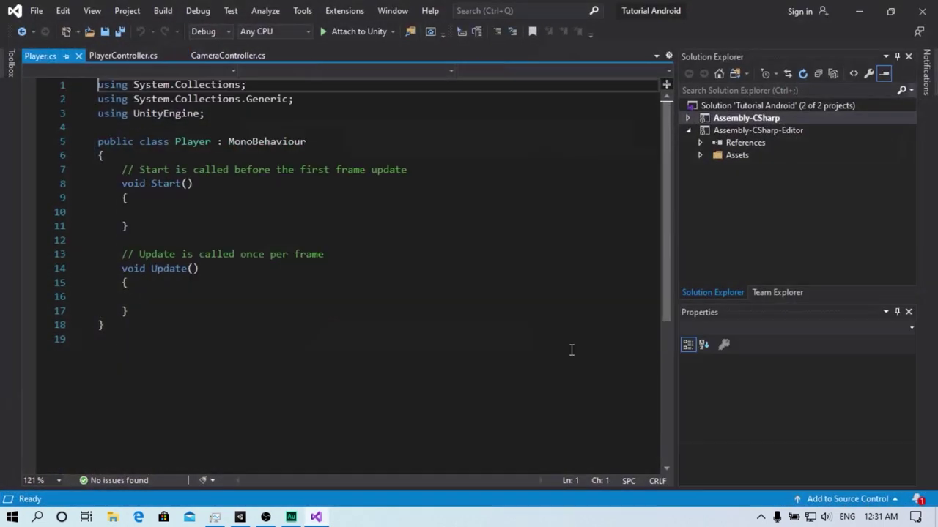
pyautogui.moveTo(156, 346)
pyautogui.mouseDown()
pyautogui.moveTo(114, 178)
pyautogui.moveTo(122, 180)
pyautogui.mouseUp()
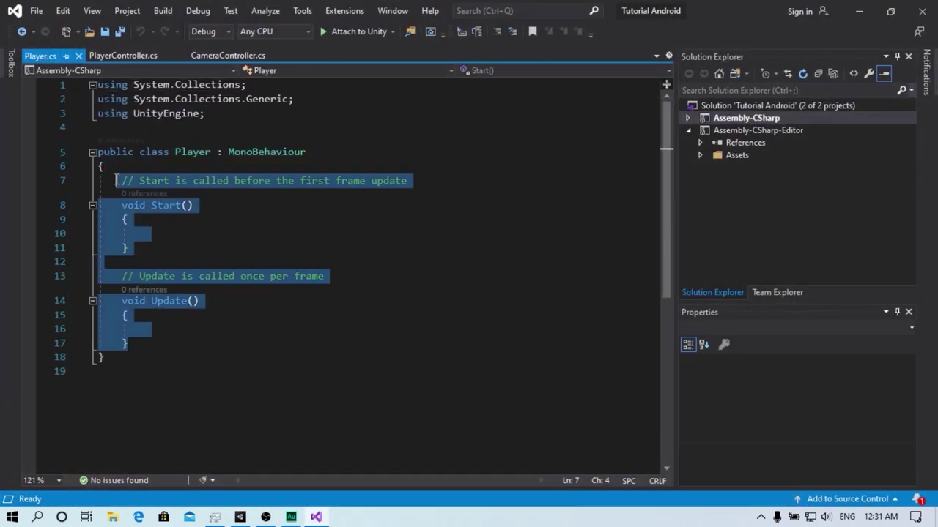
pyautogui.press('Delete')
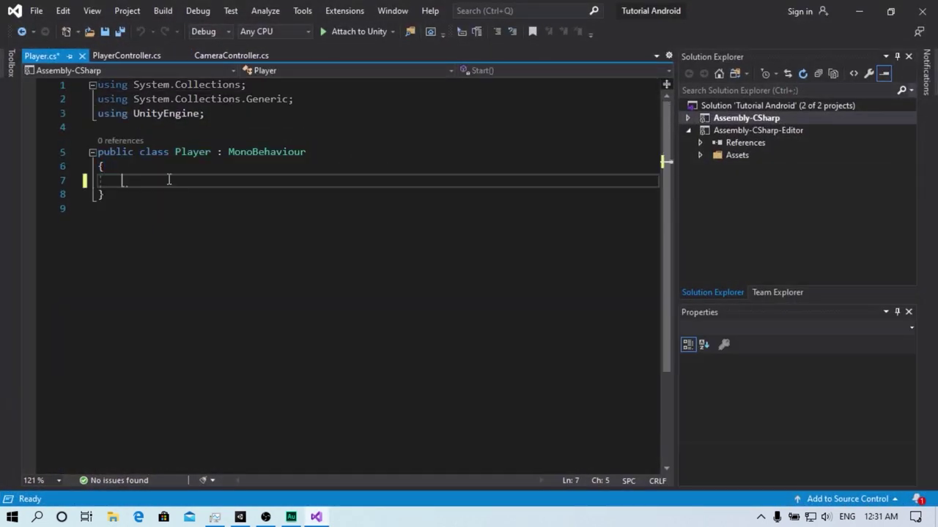
pyautogui.press('Return')
pyautogui.press('Return')
pyautogui.press('Up')
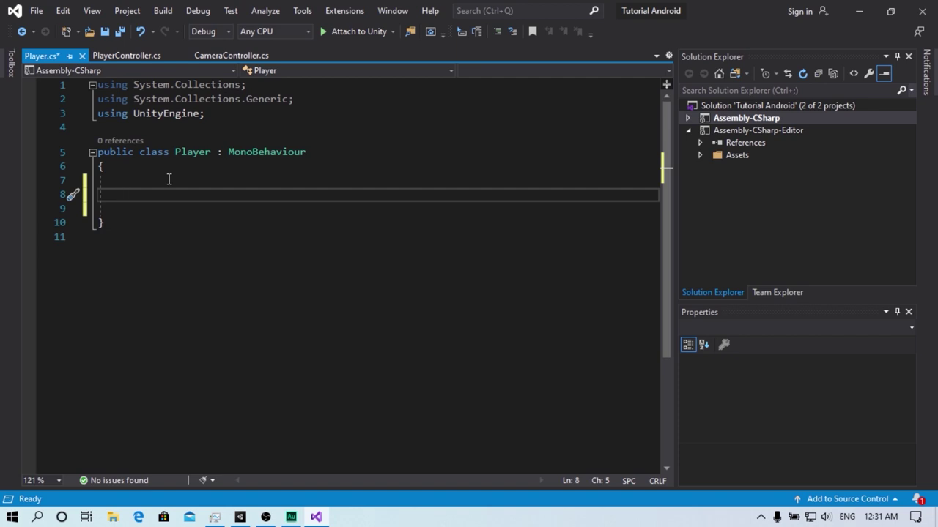
pyautogui.write('public int ')
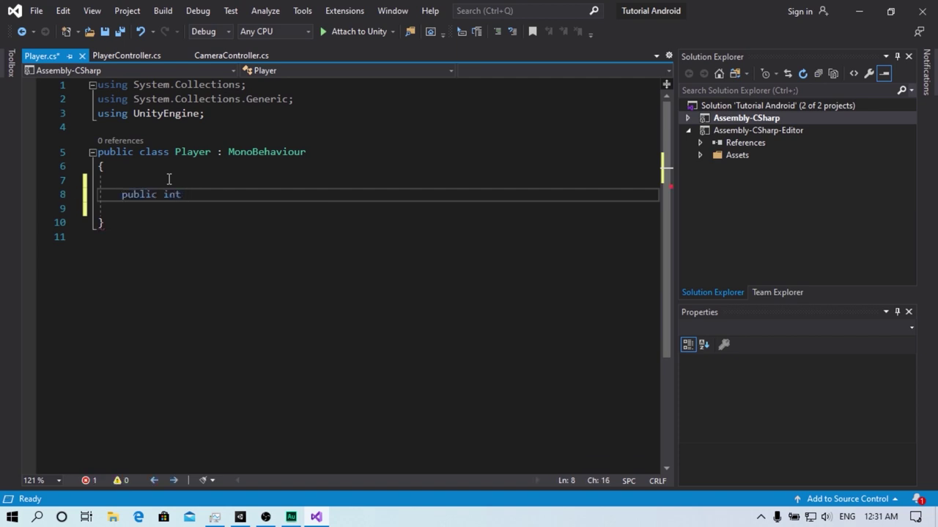
pyautogui.write('health = 100f;')
pyautogui.hotkey('ctrl', 's')
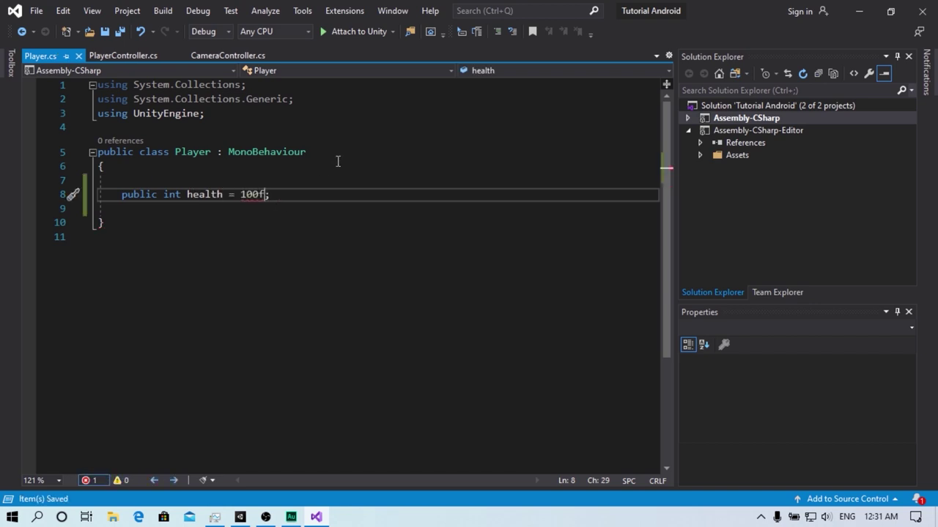
pyautogui.press('Left')
pyautogui.press('BackSpace')
pyautogui.hotkey('ctrl', 's')
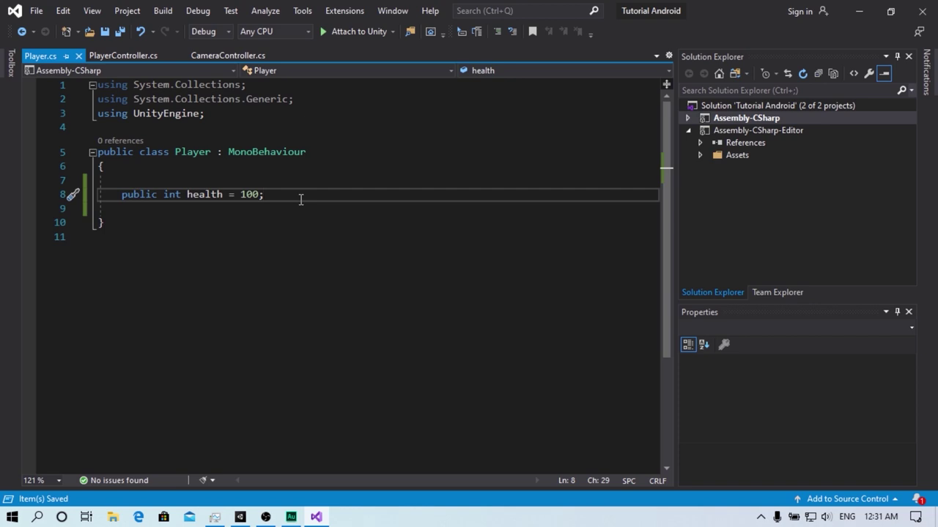
# Add 'using UnityEngine.UI;' to the Player script's imports and save
pyautogui.click(218, 113)
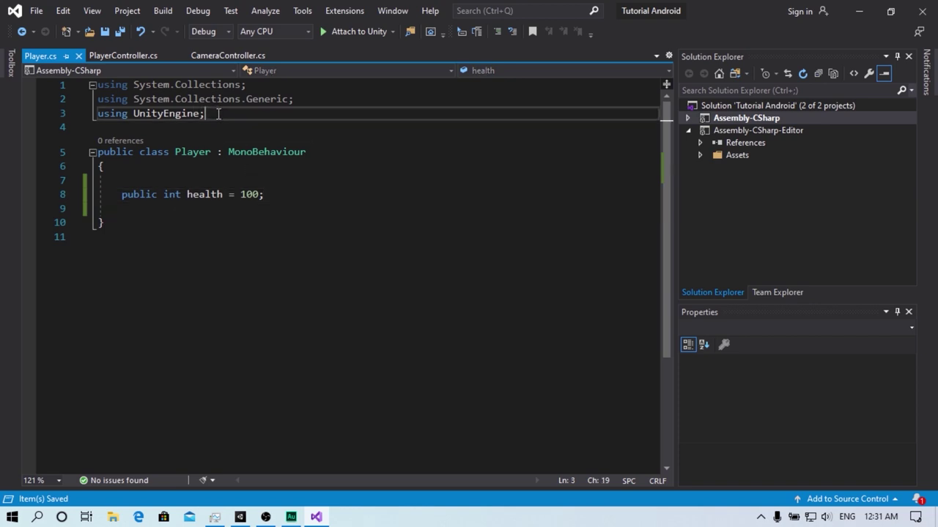
pyautogui.press('Return')
pyautogui.write('us')
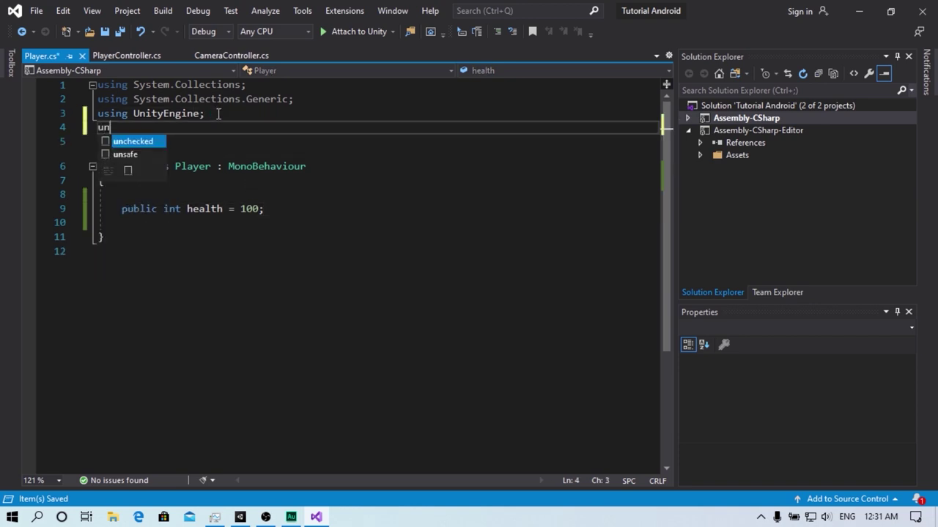
pyautogui.write('ing Un')
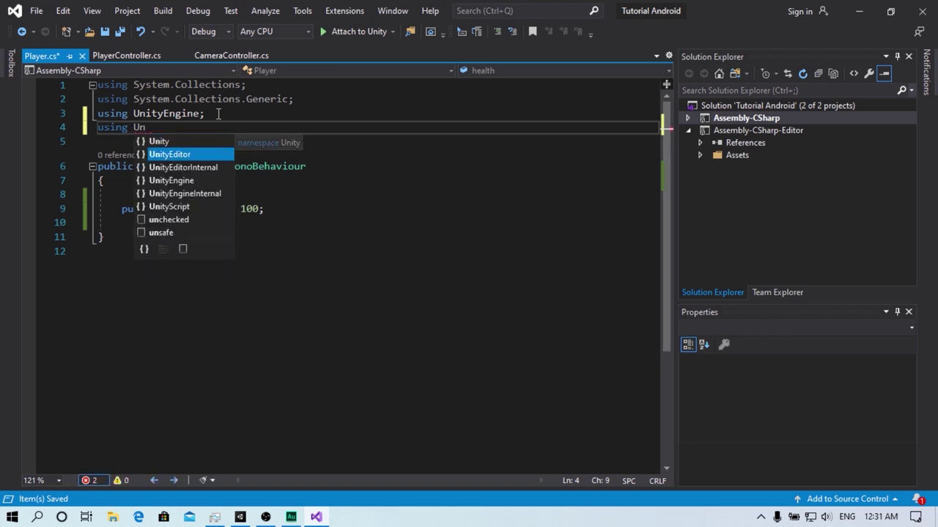
pyautogui.press('Down')
pyautogui.press('Down')
pyautogui.write('.UI;')
pyautogui.hotkey('ctrl', 's')
# Declare 'public RectTransform healthBar;' below the health field
pyautogui.click(284, 209)
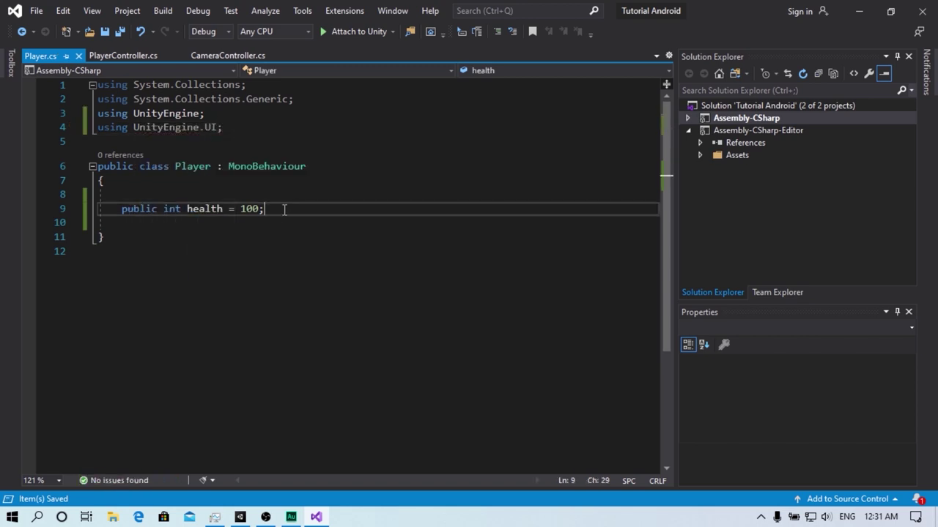
pyautogui.press('Return')
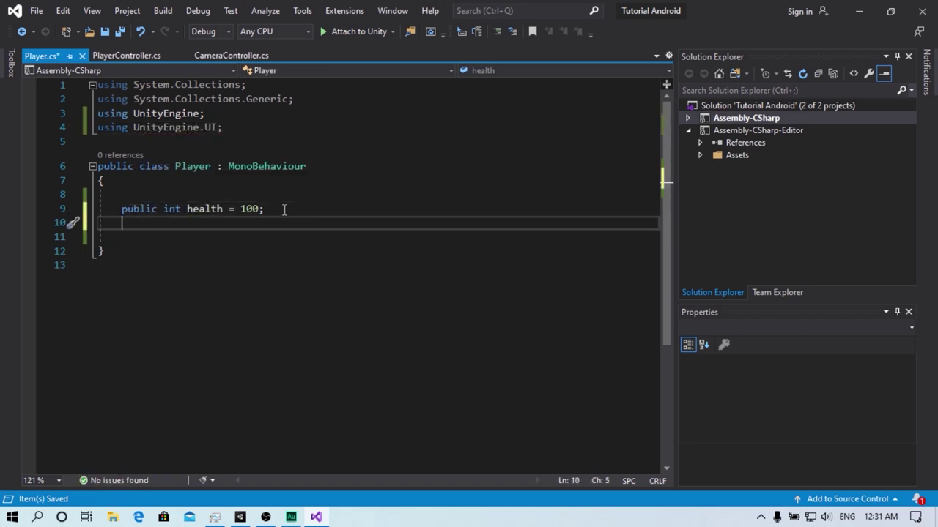
pyautogui.write('public Rect')
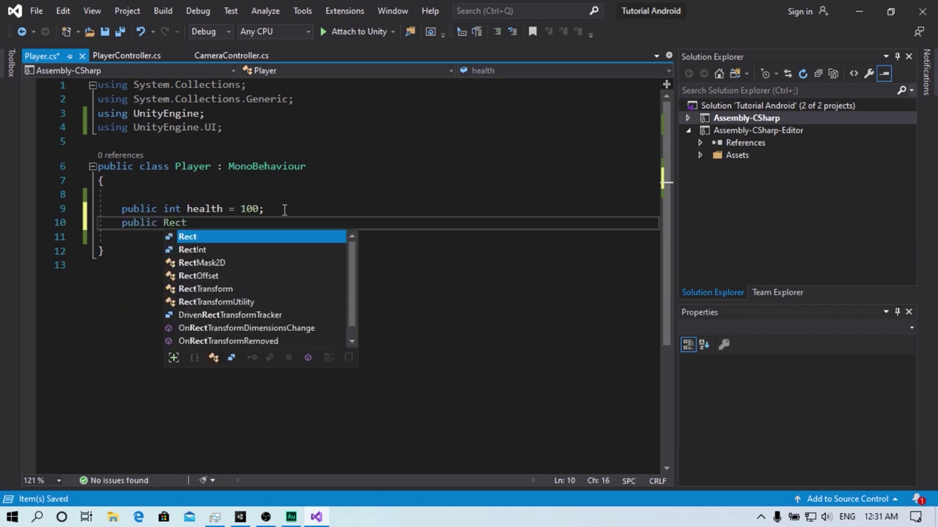
pyautogui.write('Transform healthBar;')
pyautogui.click(297, 222)
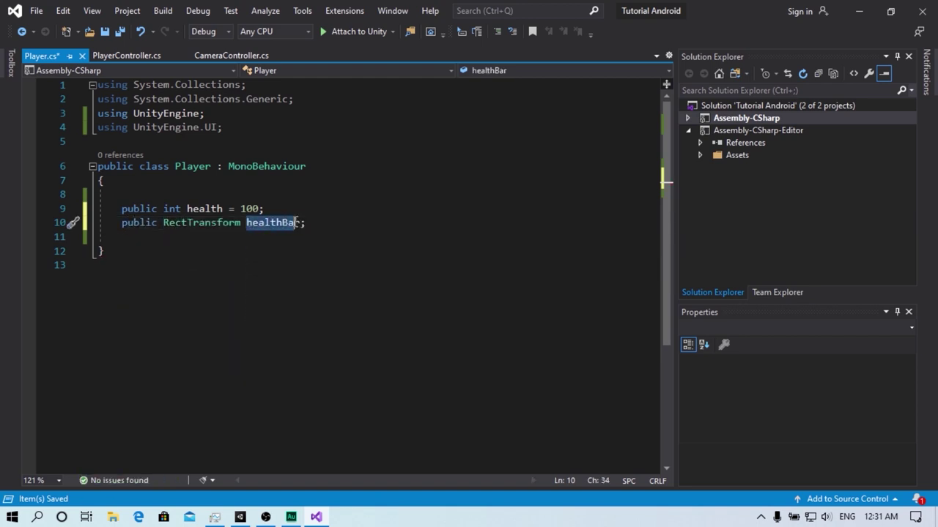
pyautogui.click(309, 222)
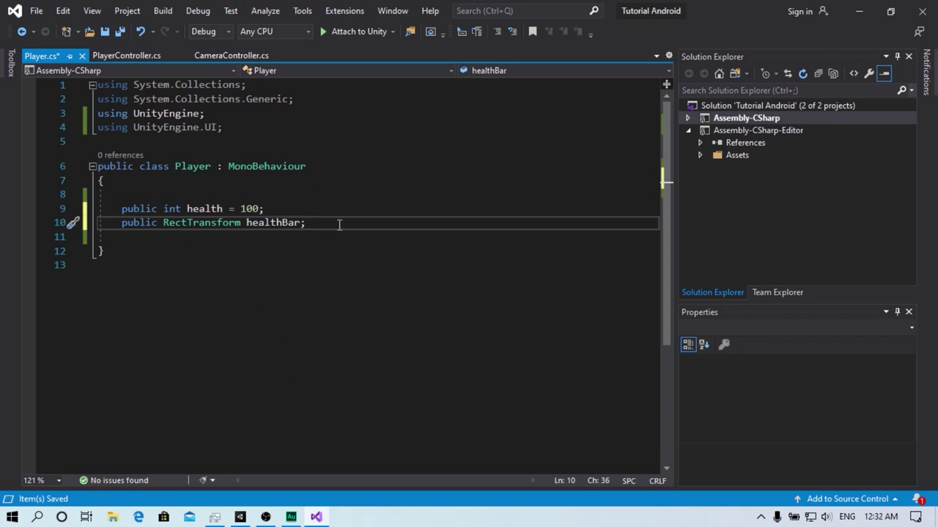
# Add an Update method setting healthBar.localScale = new Vector3(health / 100, 1f, 1f)
pyautogui.press('Return')
pyautogui.press('Return')
pyautogui.write('void Upda')
pyautogui.press('Tab')
pyautogui.write('h')
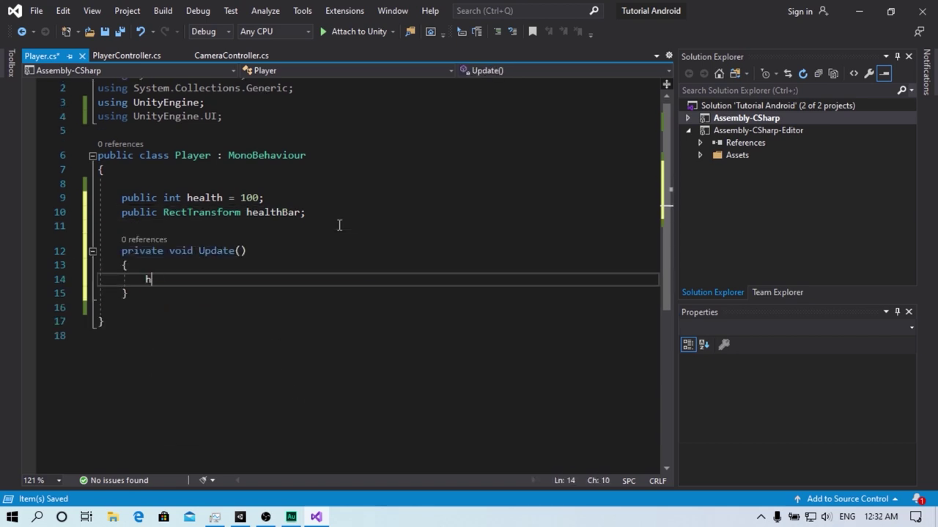
pyautogui.write('ealthBar.loc')
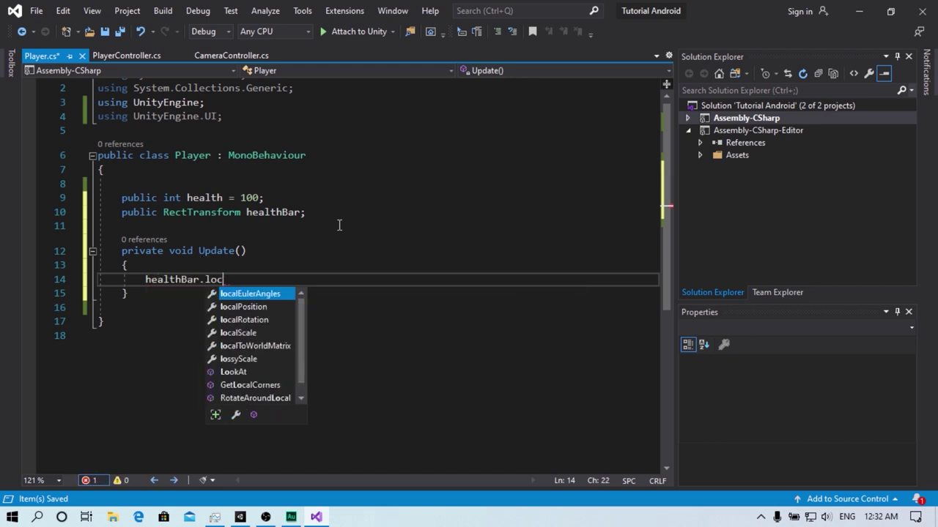
pyautogui.write('alScale = new Vec(')
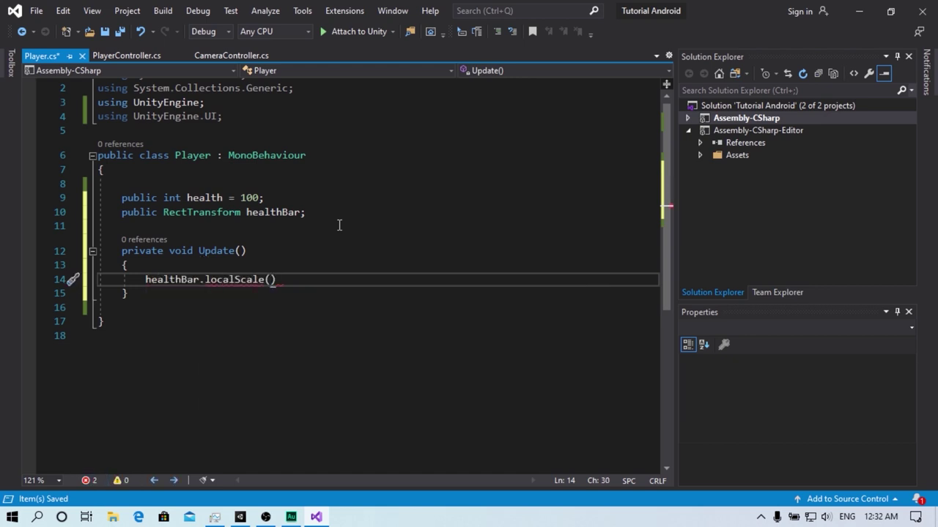
pyautogui.write('health / ')
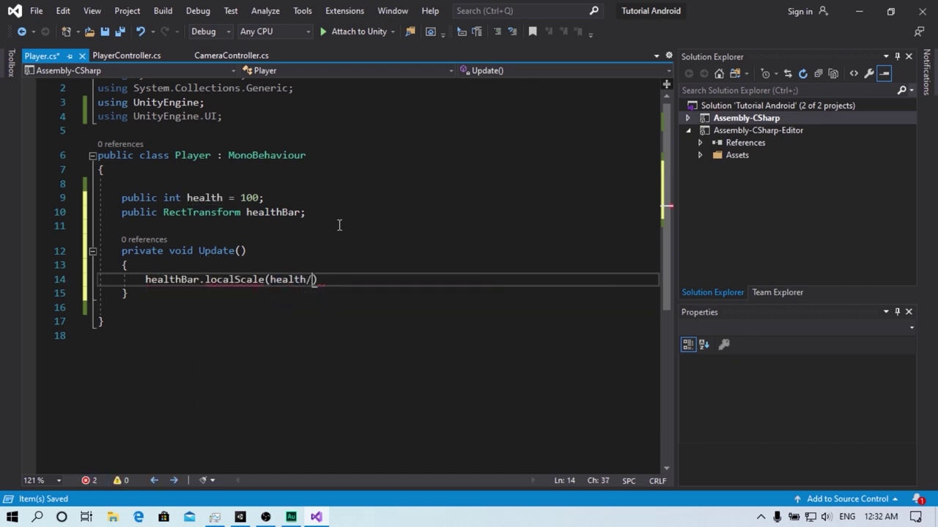
pyautogui.write('100, 1f, 1f')
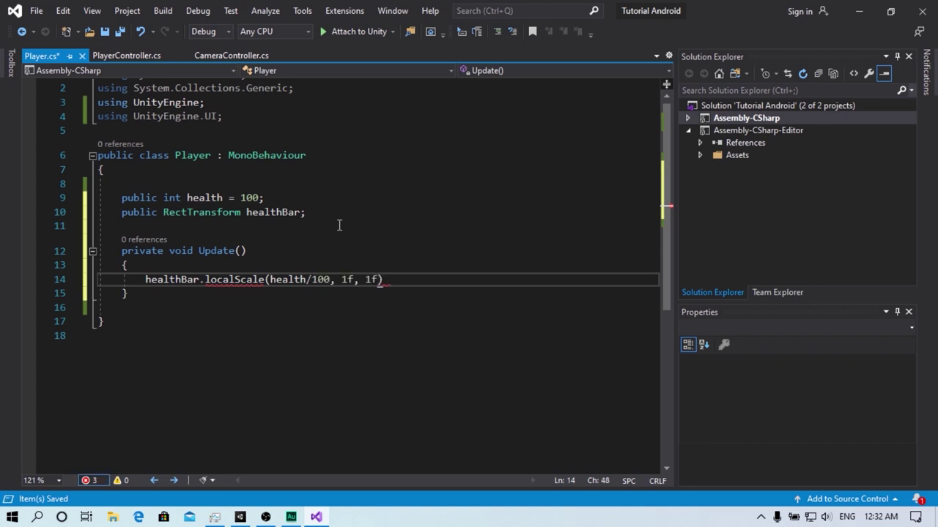
pyautogui.write(');')
pyautogui.press('Home')
pyautogui.hotkey('ctrl', 'Right')
pyautogui.hotkey('ctrl', 'Right')
pyautogui.hotkey('ctrl', 'Right')
pyautogui.write('= new Vec')
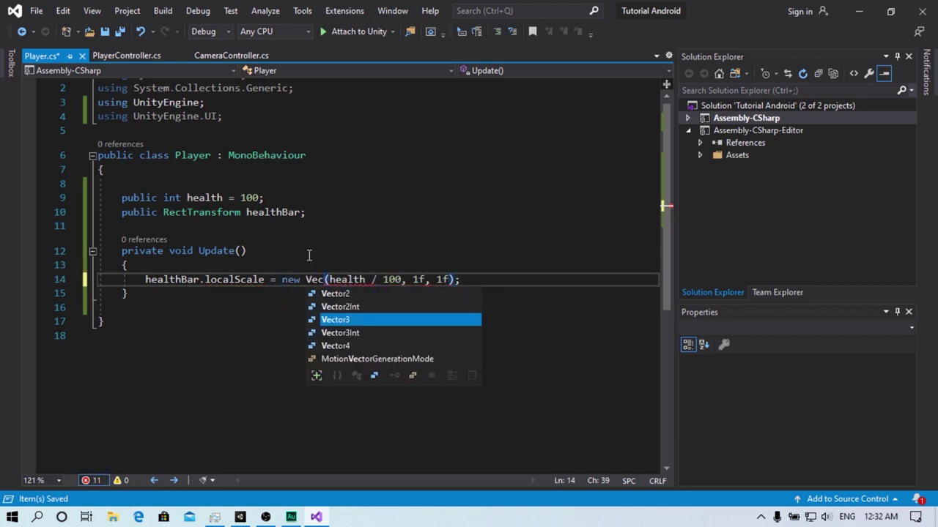
pyautogui.press('Tab')
# Assign HealthBar to the Player's Health Bar field, play, raise Health to 102, and select HealthBar
pyautogui.click(859, 11)
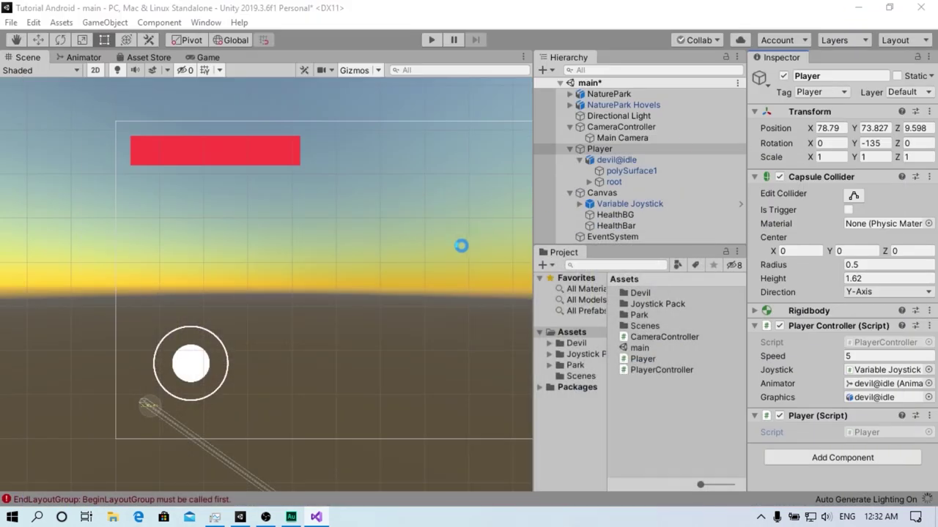
pyautogui.moveTo(614, 225); pyautogui.dragTo(861, 452)
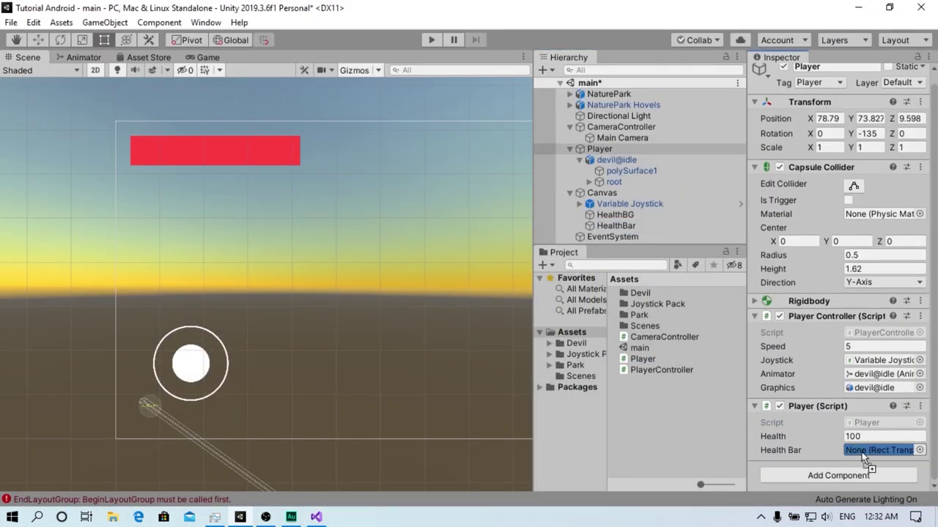
pyautogui.click(432, 40)
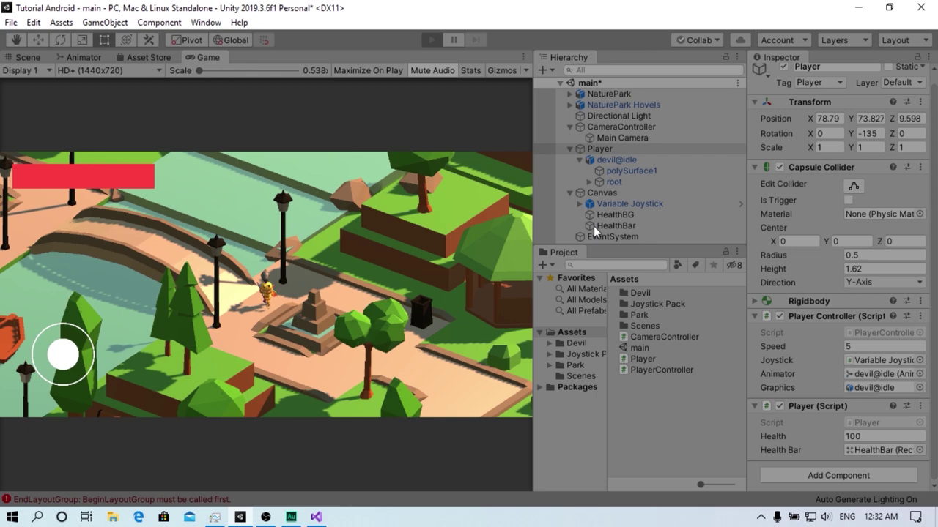
pyautogui.moveTo(820, 437); pyautogui.dragTo(828, 436)
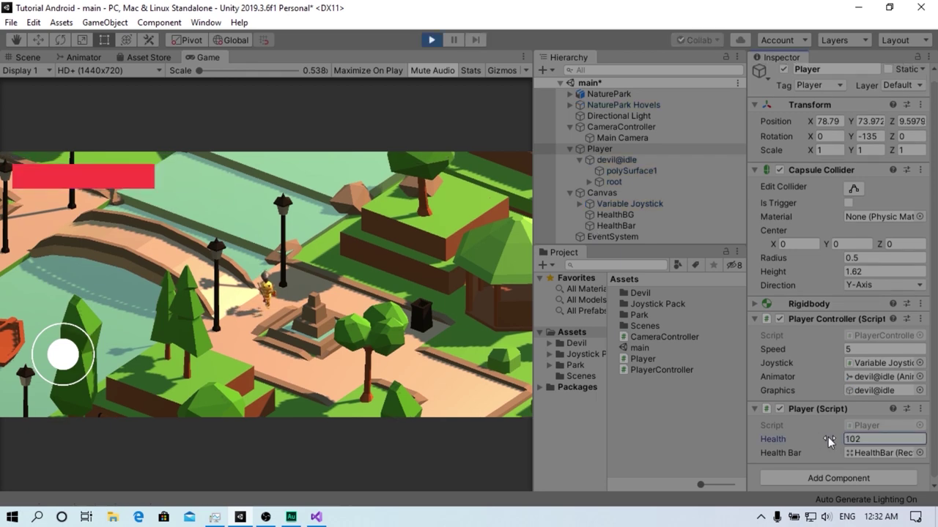
pyautogui.click(619, 226)
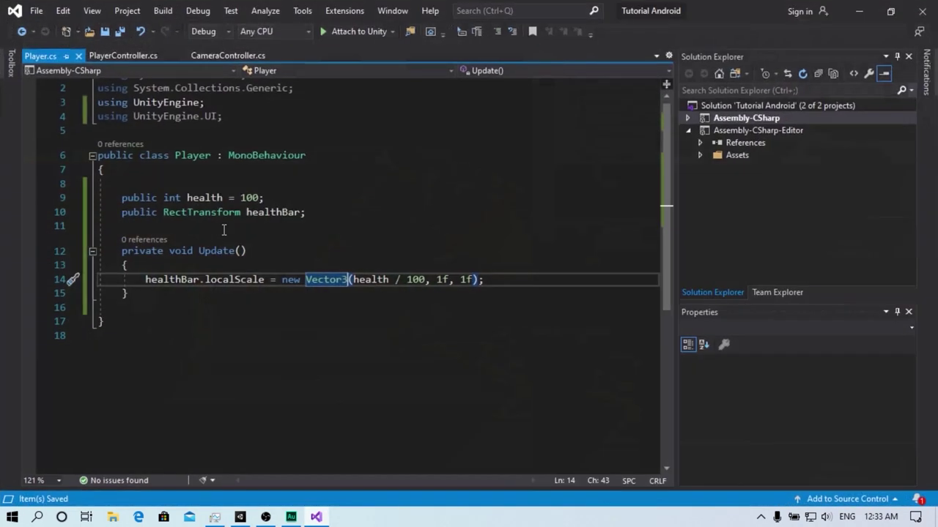
# Make health a float of 100f, divide the scale by 100f, and test Health at about 44.88
pyautogui.click(258, 197)
pyautogui.write('f')
pyautogui.doubleClick(172, 198)
pyautogui.write('float')
pyautogui.press('Escape')
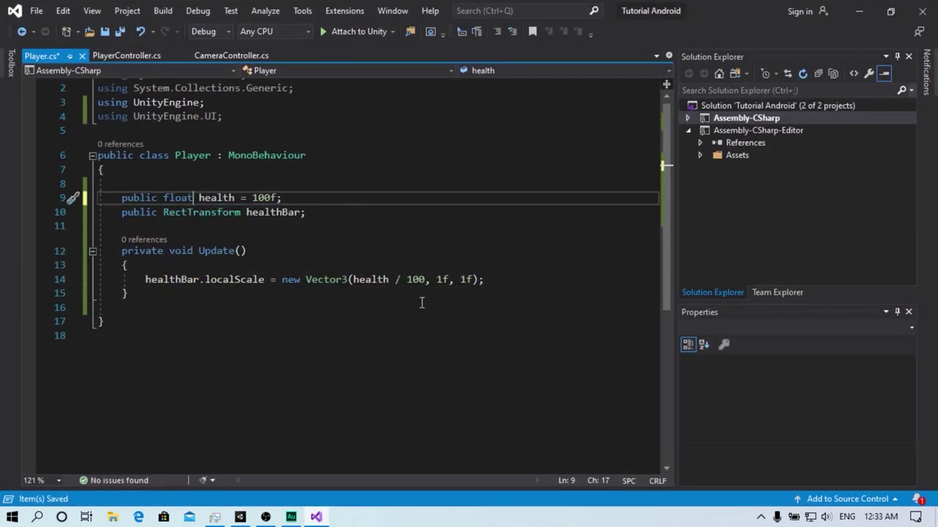
pyautogui.click(426, 279)
pyautogui.write('f')
pyautogui.hotkey('ctrl', 's')
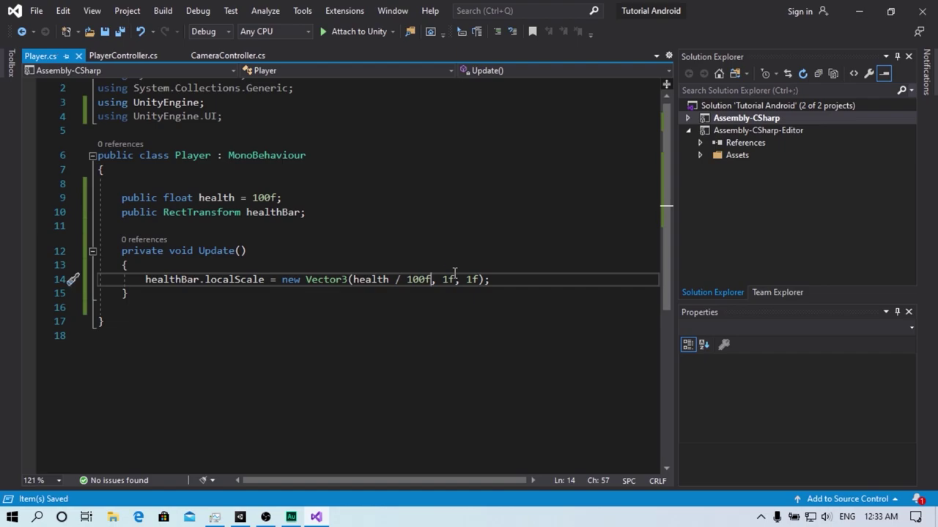
pyautogui.click(600, 149)
pyautogui.moveTo(830, 438)
pyautogui.mouseDown()
pyautogui.moveTo(466, 445)
pyautogui.moveTo(408, 430)
pyautogui.moveTo(484, 429)
pyautogui.mouseUp()
pyautogui.click(431, 39)
# Start a health clamp line in Update and add 'public float maxHealth = 100f;'
pyautogui.click(325, 517)
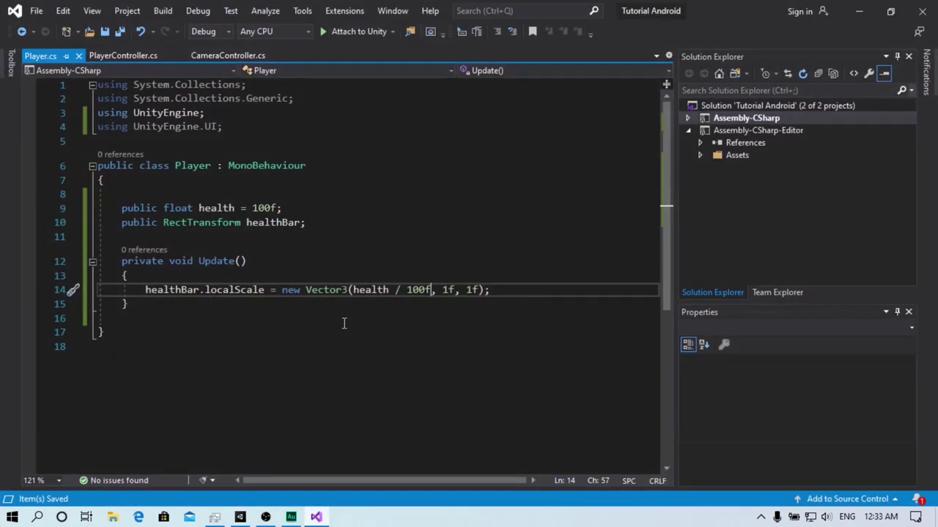
pyautogui.press('Return')
pyautogui.write('h')
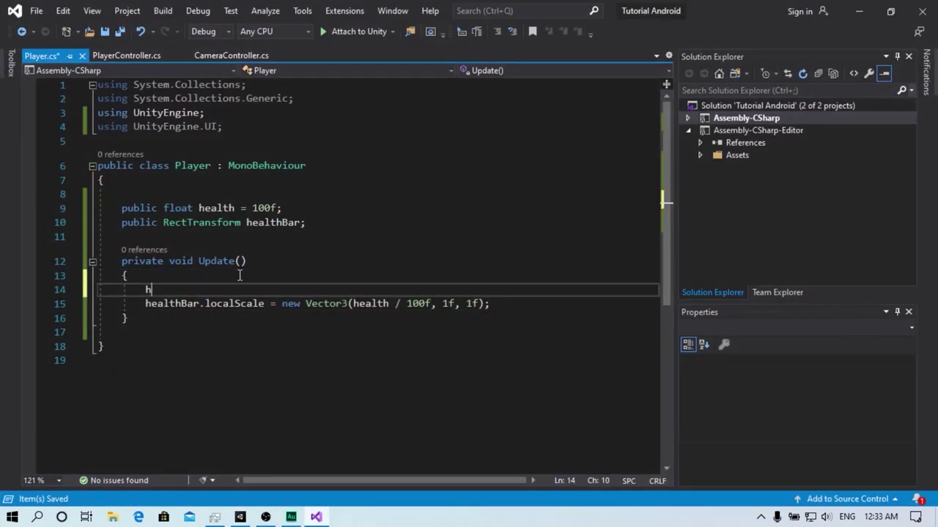
pyautogui.write('ealth = ma')
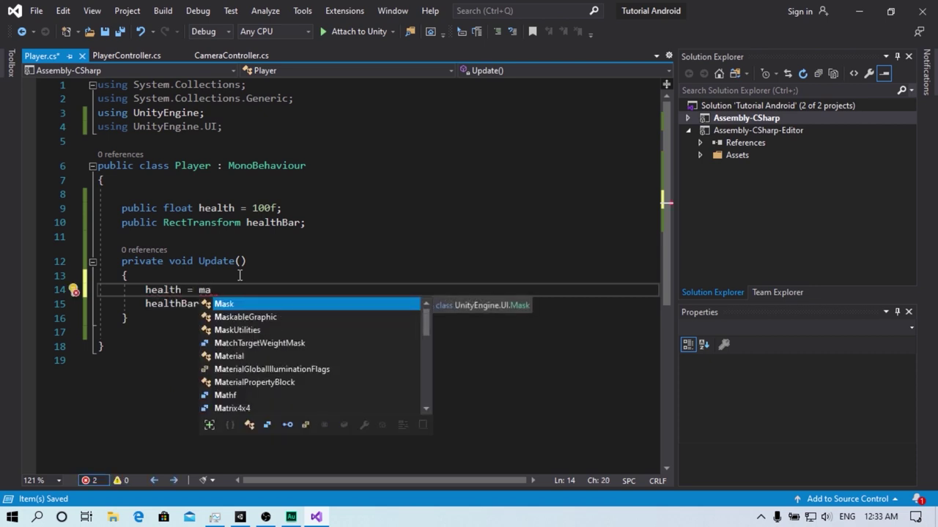
pyautogui.write('.Clamp(h')
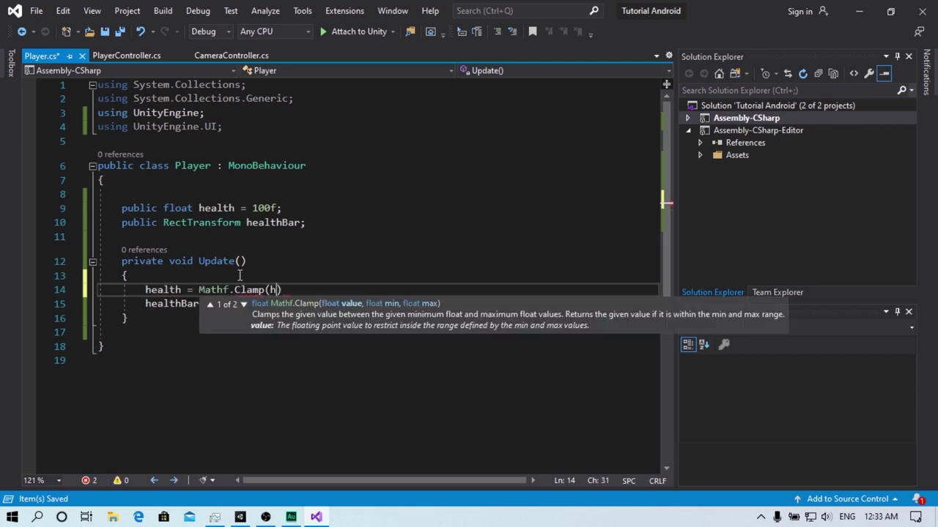
pyautogui.write('ealth, 0')
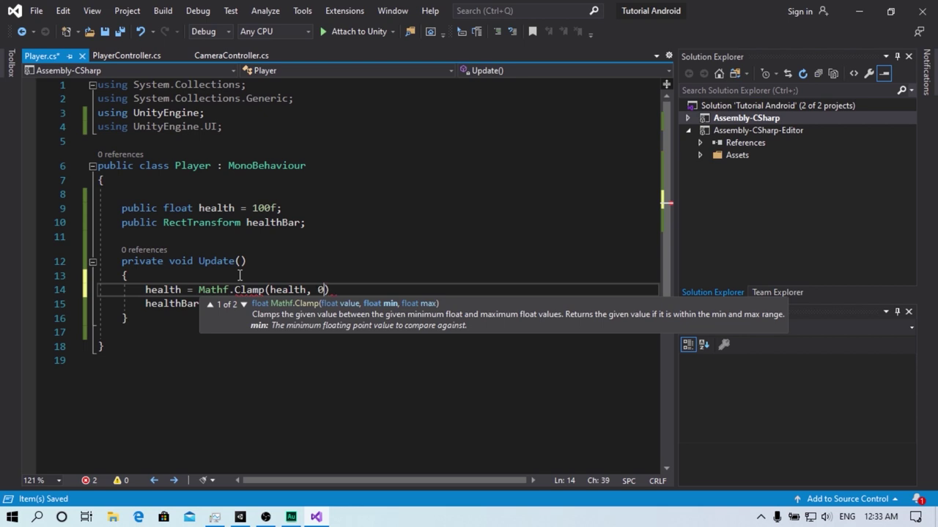
pyautogui.write('f,')
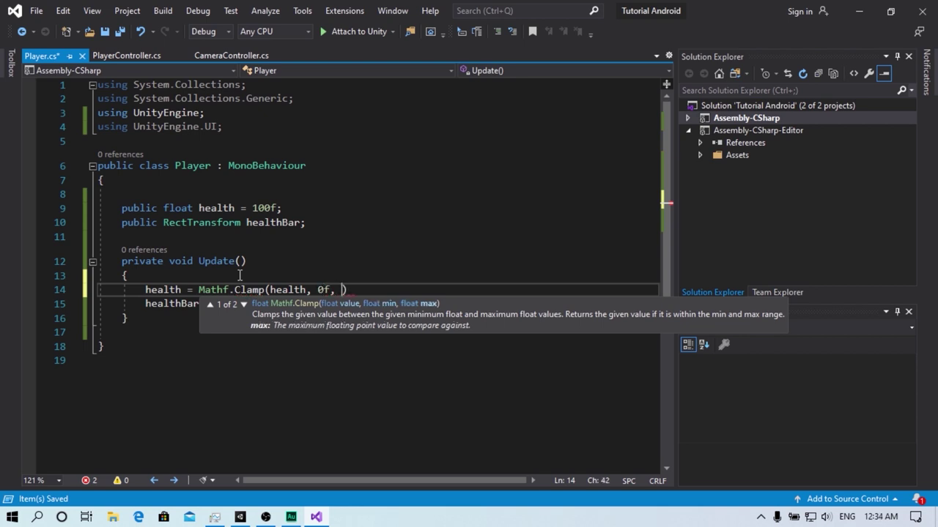
pyautogui.click(321, 209)
pyautogui.press('Return')
pyautogui.write('ublic fl')
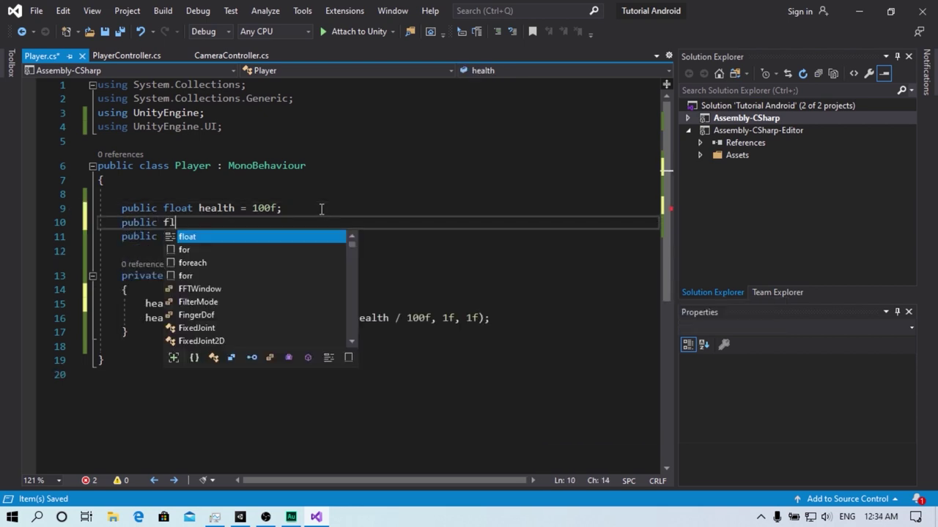
pyautogui.write('oat maxHealth')
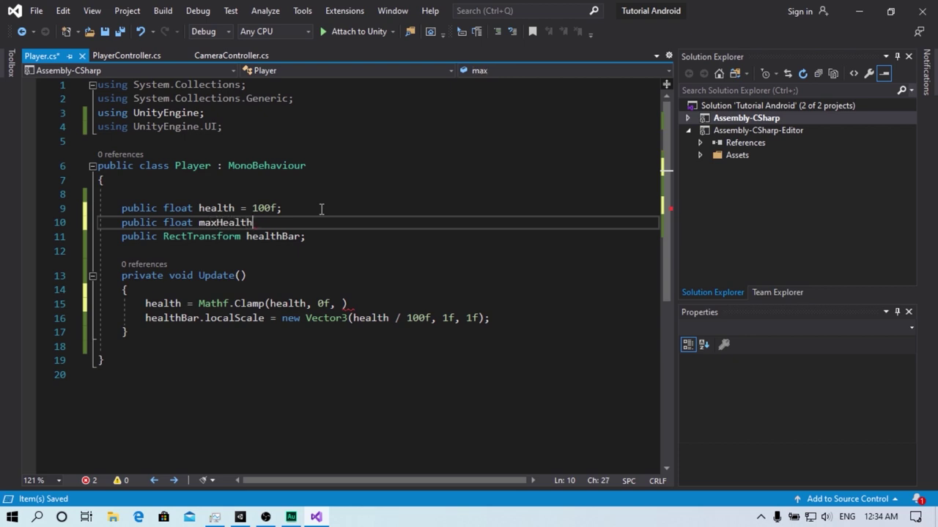
pyautogui.write(' = 100f;')
# Complete the clamp as 'health = Mathf.Clamp(health, 0f, maxHealth);'
pyautogui.click(343, 303)
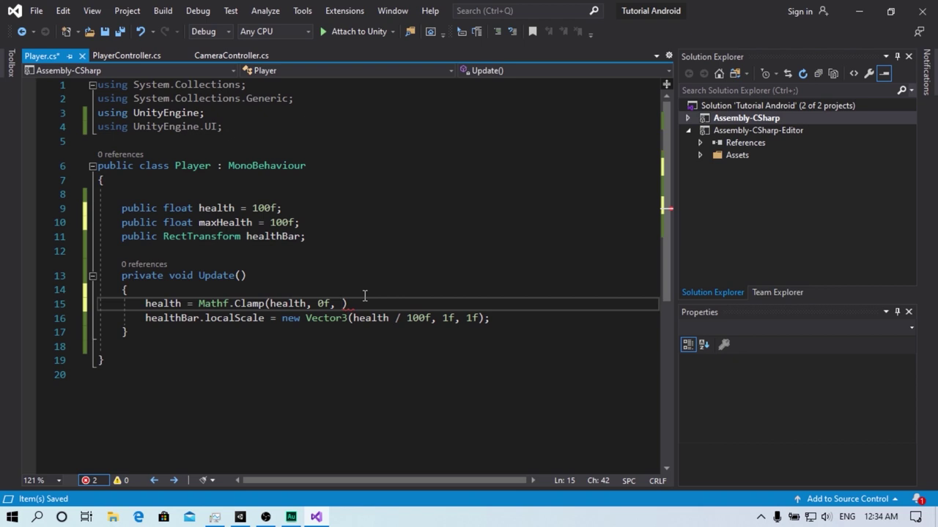
pyautogui.write('ma')
pyautogui.press('Tab')
pyautogui.write(';')
pyautogui.moveTo(298, 222)
pyautogui.mouseDown()
pyautogui.moveTo(127, 227)
pyautogui.moveTo(300, 223)
pyautogui.mouseUp()
pyautogui.click(427, 301)
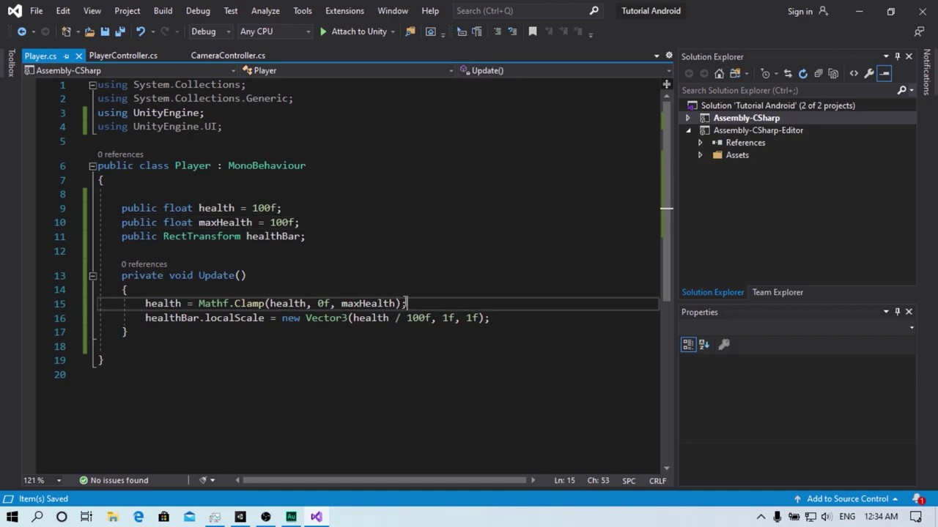
pyautogui.click(858, 10)
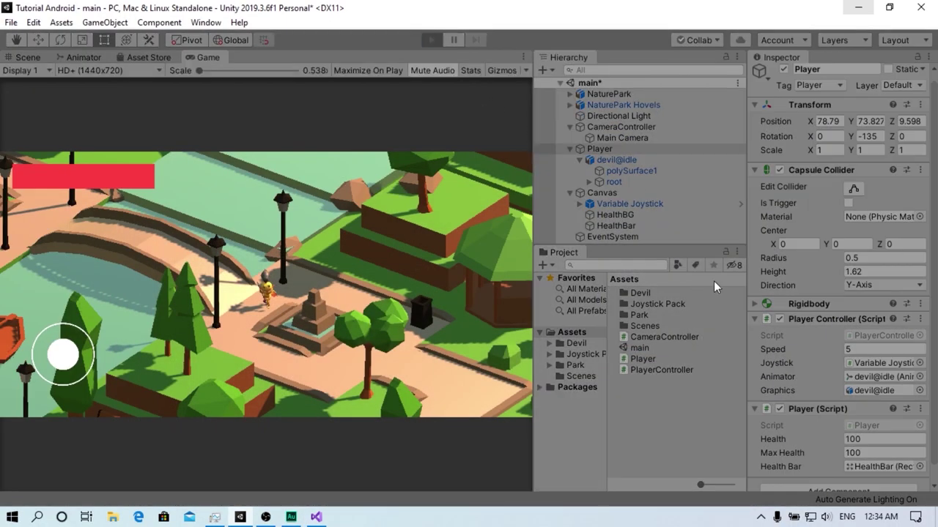
# Play-test the red bar with Health at 0, 35.7 and 70.9, stop, and minimize Unity
pyautogui.click(879, 440)
pyautogui.write('0')
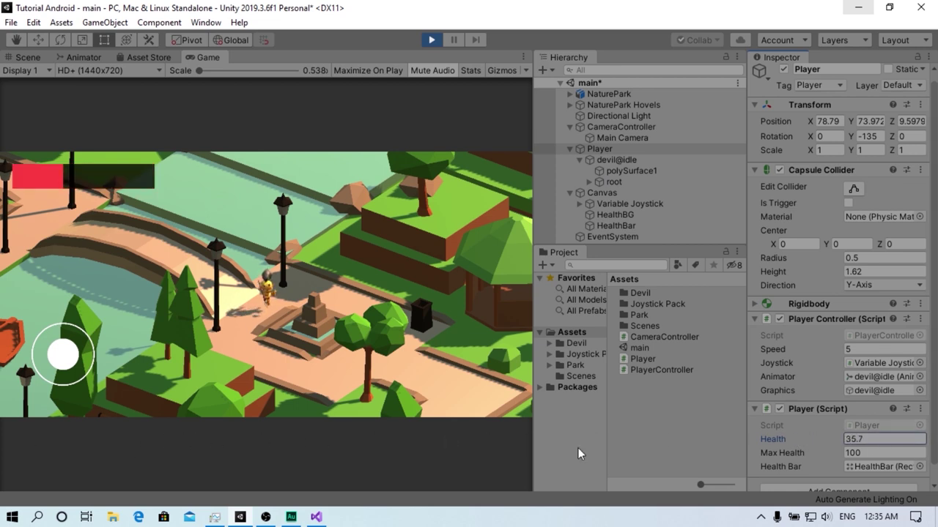
pyautogui.write('w')
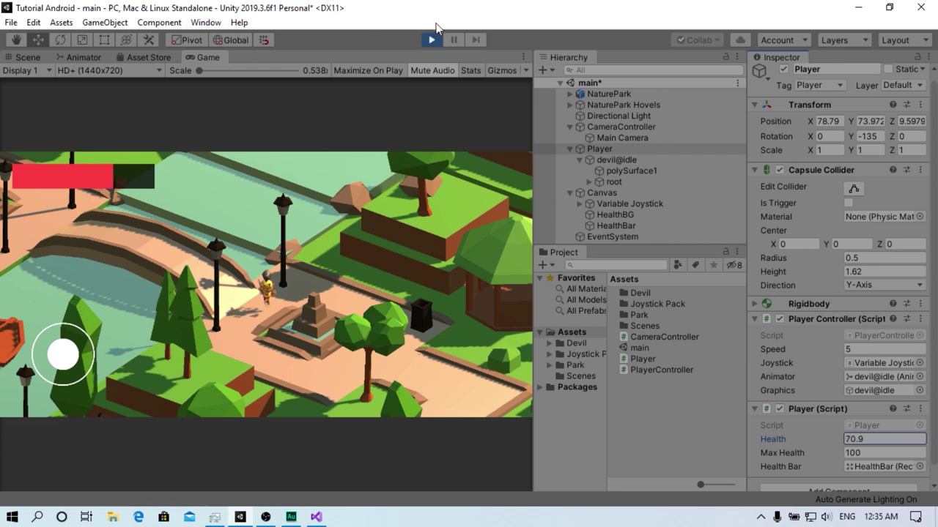
pyautogui.click(432, 40)
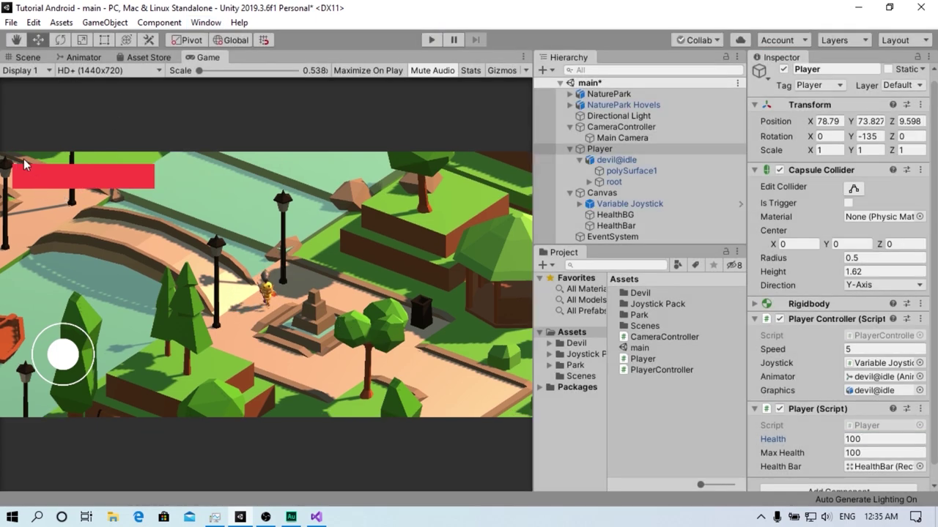
pyautogui.click(936, 516)
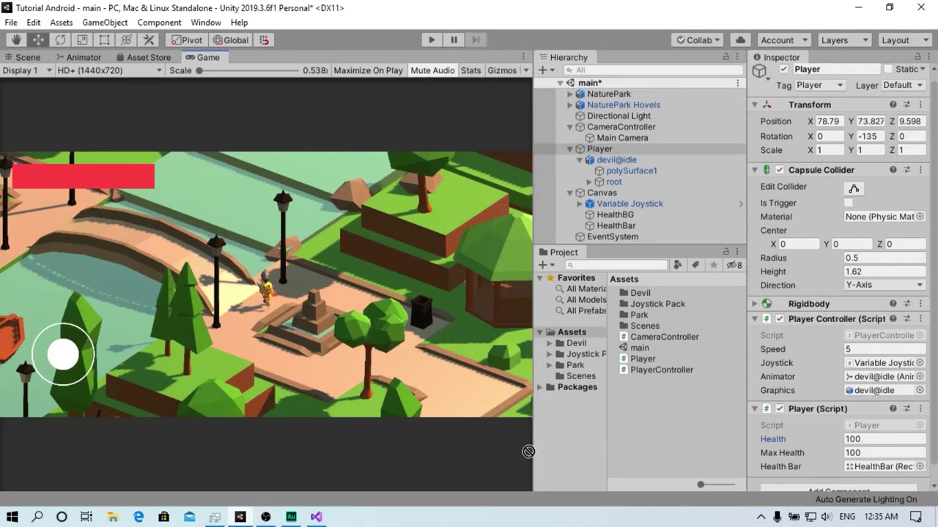
# Import health.png into Assets with Texture Type set to Sprite and apply
pyautogui.moveTo(307, 125); pyautogui.dragTo(643, 374)
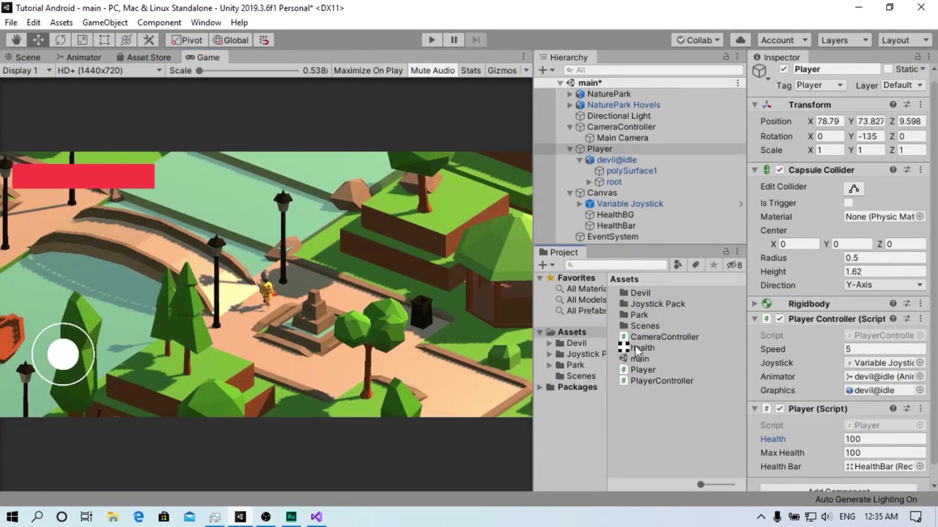
pyautogui.click(640, 351)
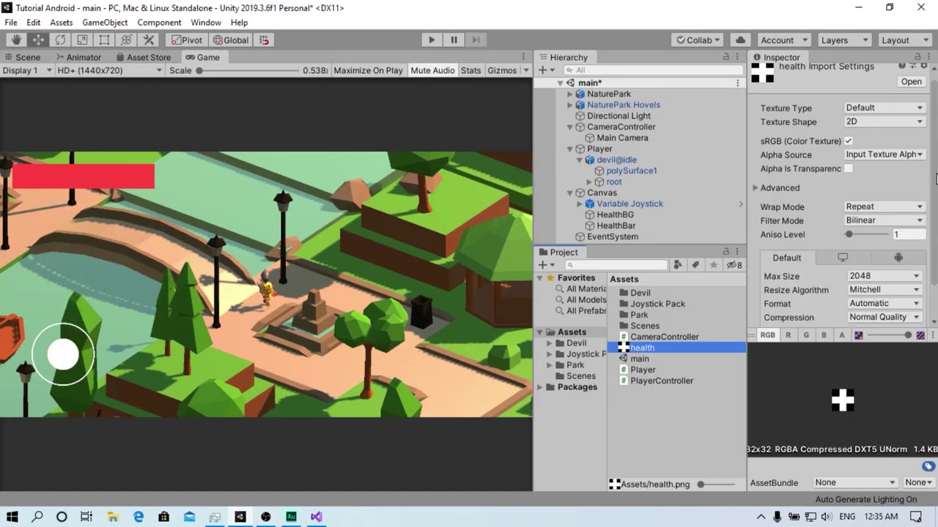
pyautogui.click(882, 108)
pyautogui.click(839, 169)
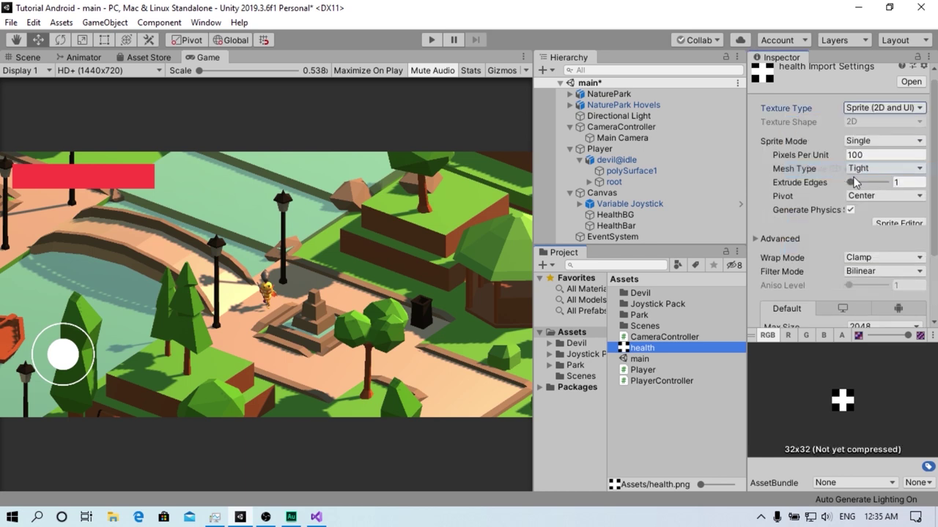
pyautogui.scroll(-3, 842, 220)
pyautogui.click(910, 316)
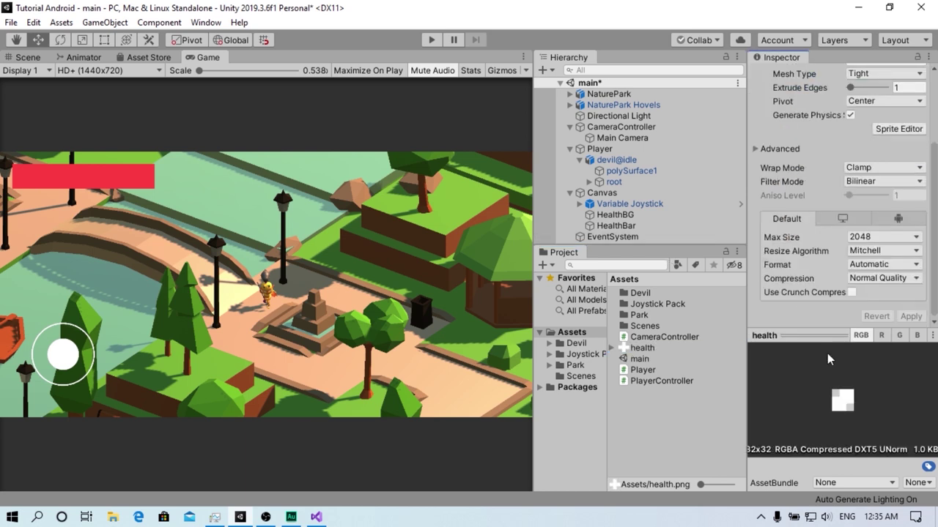
# Create a UI Image under the Canvas using the health sprite as its source
pyautogui.click(613, 215)
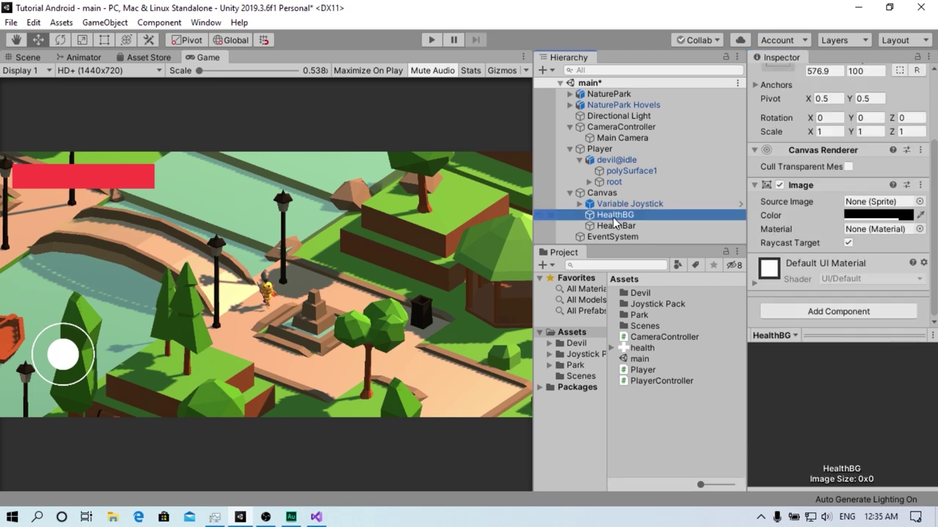
pyautogui.rightClick(615, 221)
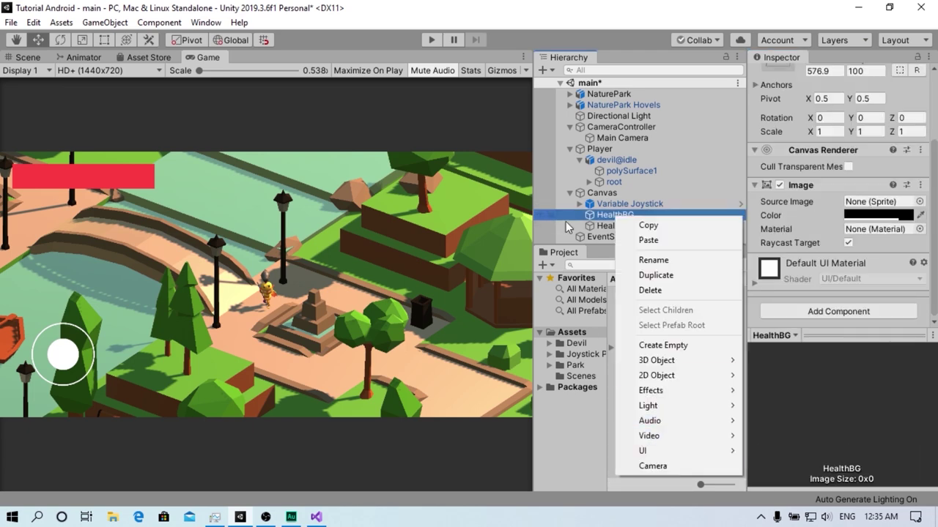
pyautogui.click(605, 228)
pyautogui.click(605, 228)
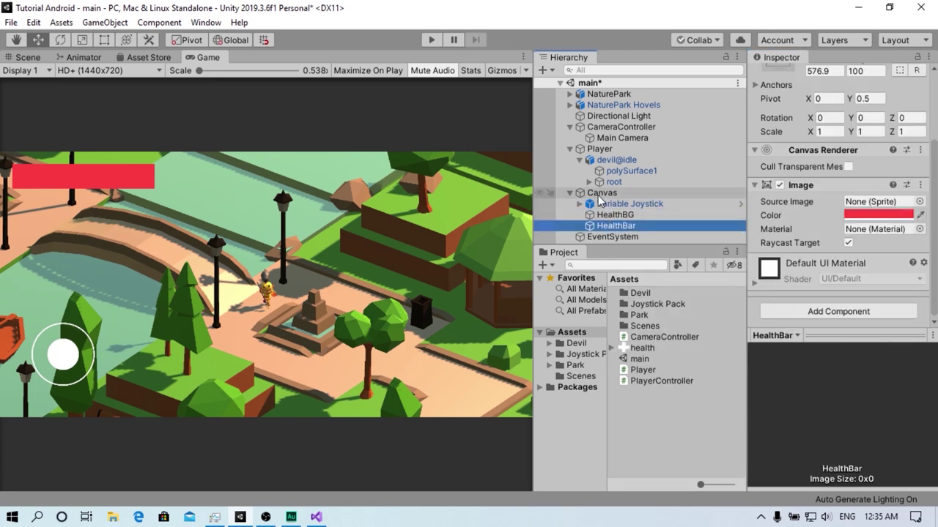
pyautogui.rightClick(601, 194)
pyautogui.moveTo(637, 429)
pyautogui.click(747, 217)
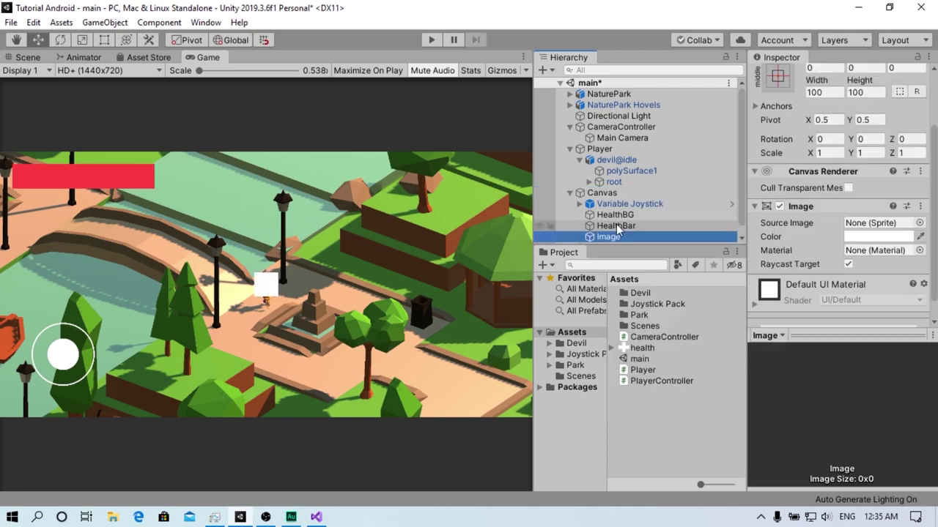
pyautogui.moveTo(641, 348); pyautogui.dragTo(846, 224)
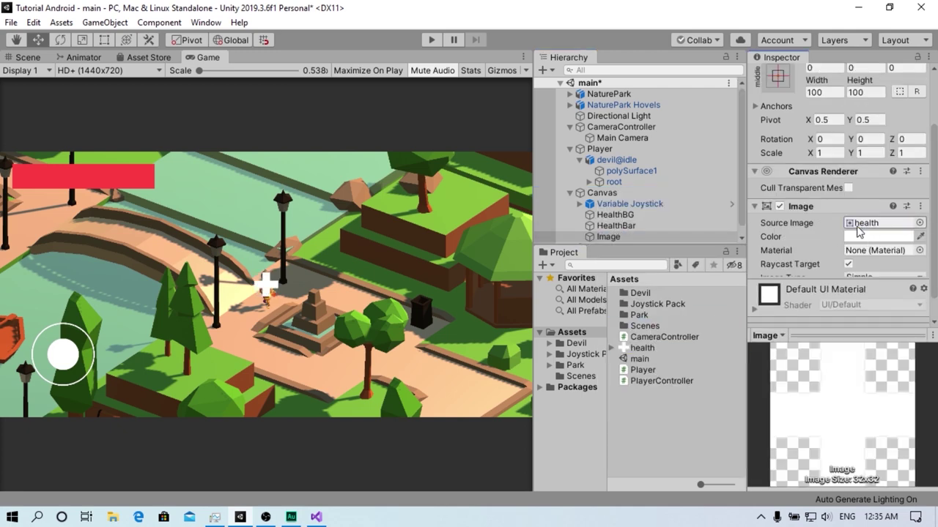
# Move the health icon onto the red bar's left end and anchor it top-left
pyautogui.click(28, 57)
pyautogui.press('f')
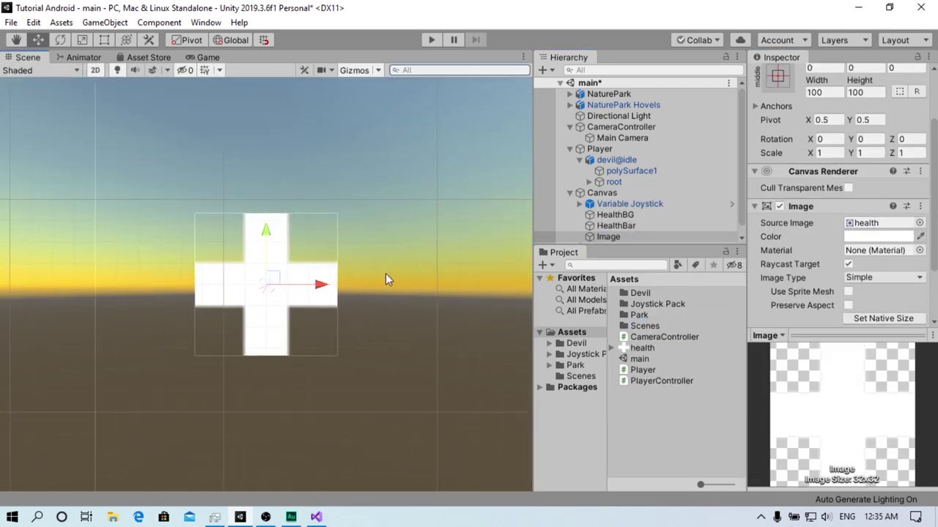
pyautogui.scroll(-5, 365, 271)
pyautogui.press('t')
pyautogui.moveTo(440, 303); pyautogui.dragTo(64, 121)
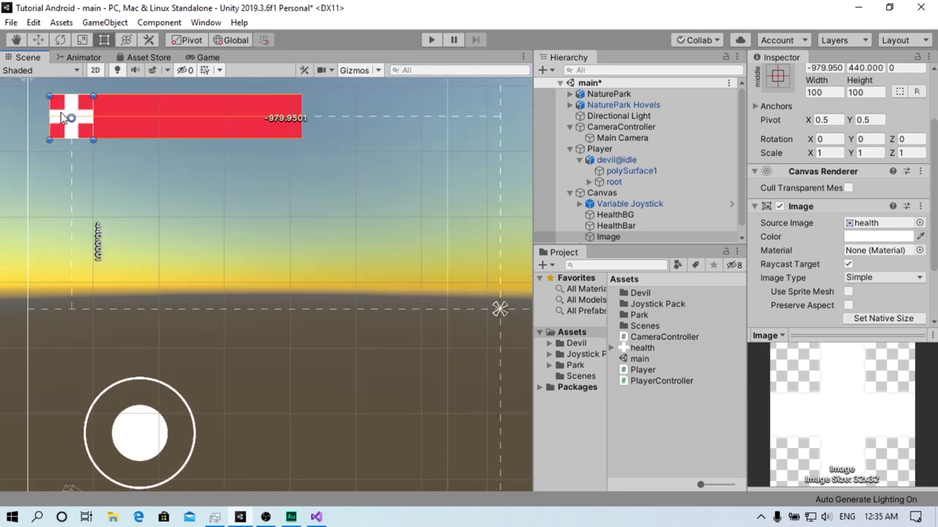
pyautogui.moveTo(64, 121); pyautogui.dragTo(269, 235, button='middle')
pyautogui.click(778, 75)
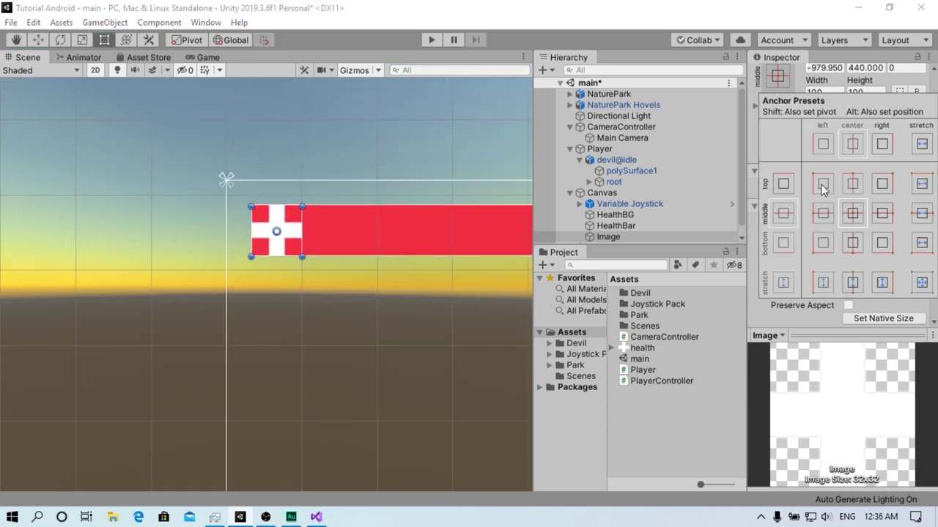
pyautogui.click(823, 184)
pyautogui.click(431, 312)
pyautogui.moveTo(348, 307); pyautogui.dragTo(259, 300, button='middle')
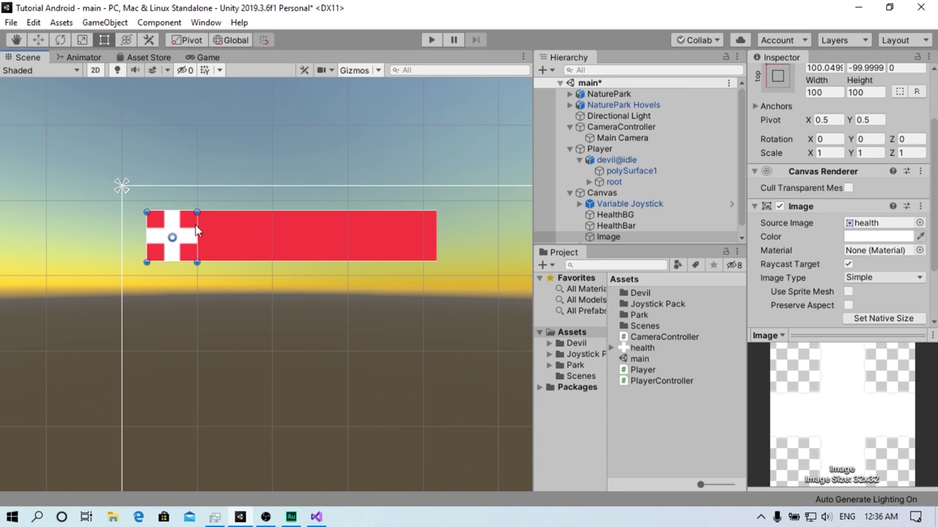
pyautogui.scroll(-2, 278, 257)
pyautogui.scroll(-1, 356, 255)
pyautogui.scroll(-2, 198, 251)
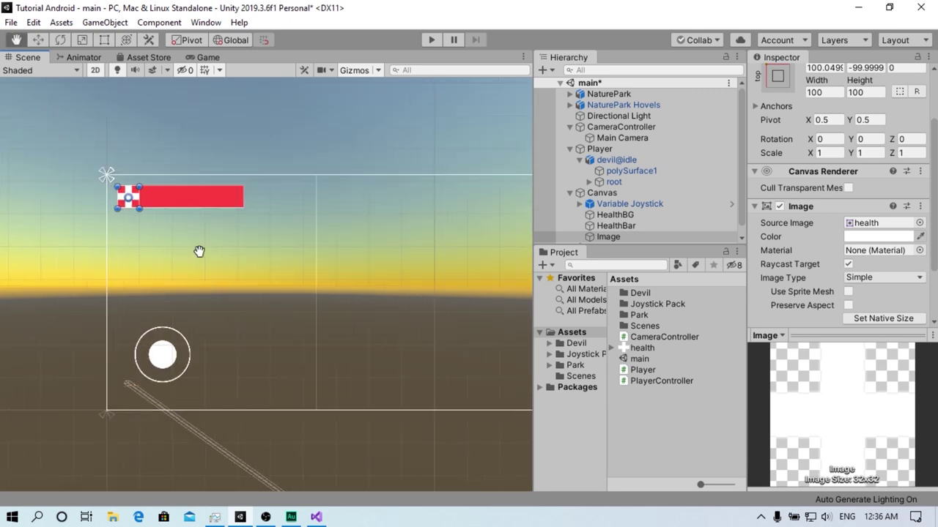
pyautogui.moveTo(198, 252)
pyautogui.mouseDown(button='middle')
pyautogui.moveTo(181, 255)
pyautogui.moveTo(222, 211)
pyautogui.moveTo(197, 249)
pyautogui.moveTo(301, 275)
pyautogui.mouseUp(button='middle')
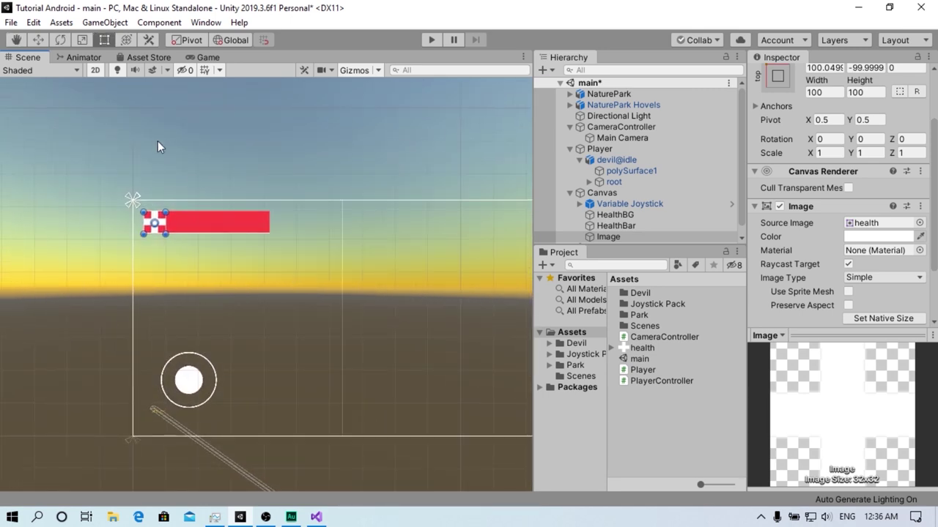
# Set the health icon's X and Y scale to 0.75 and check it in the Game view
pyautogui.click(841, 152)
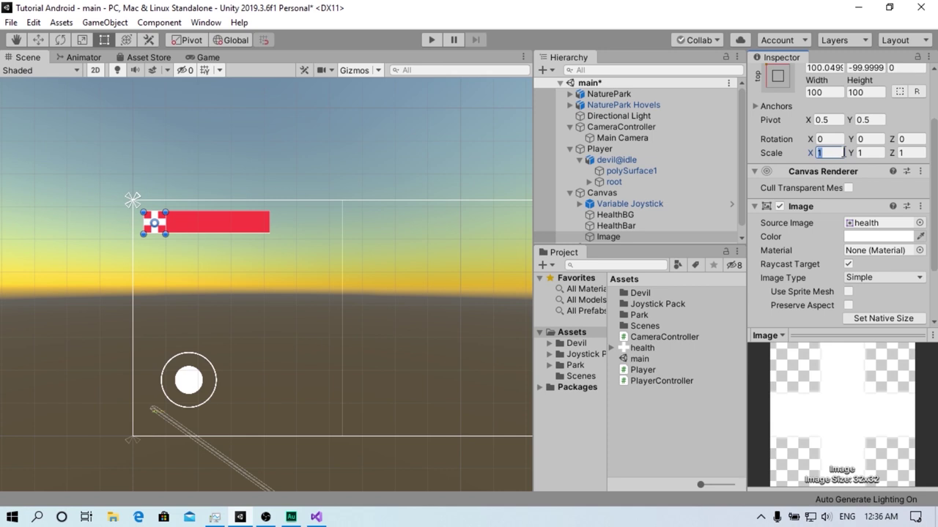
pyautogui.write('0.75')
pyautogui.press('Tab')
pyautogui.write('0.75')
pyautogui.press('Tab')
pyautogui.write('0.75')
pyautogui.click(207, 57)
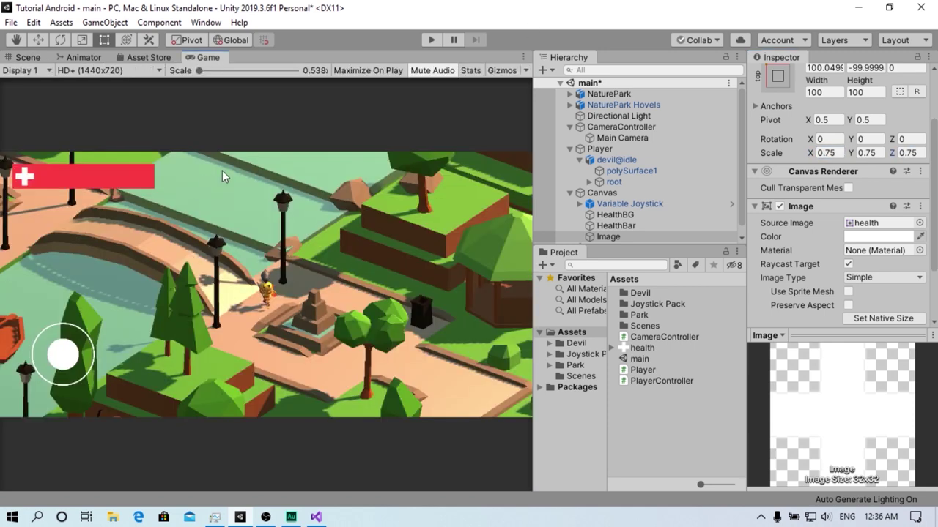
pyautogui.click(27, 57)
pyautogui.hotkey('alt', 'Tab')
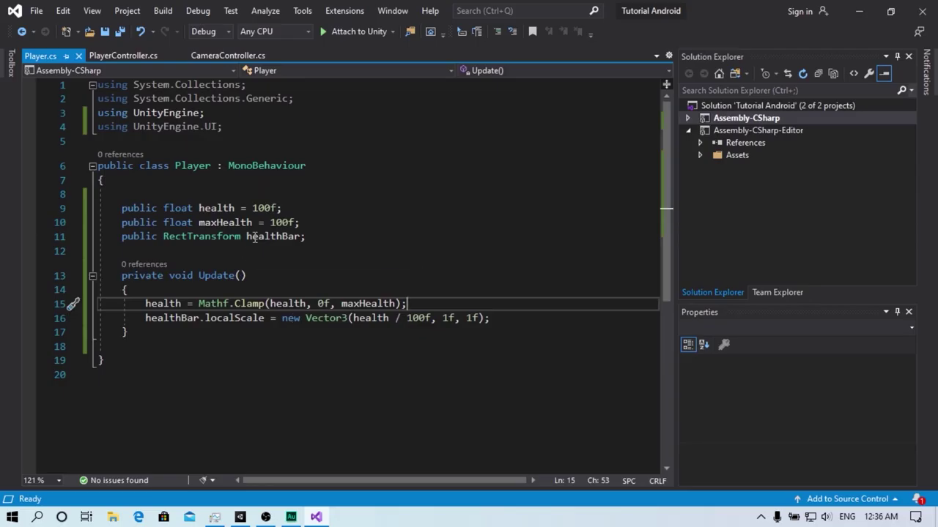
# Add 'public void TakeDamage(float _damage)' that does 'health -= _damage;' and save
pyautogui.click(203, 334)
pyautogui.press('Return')
pyautogui.press('Return')
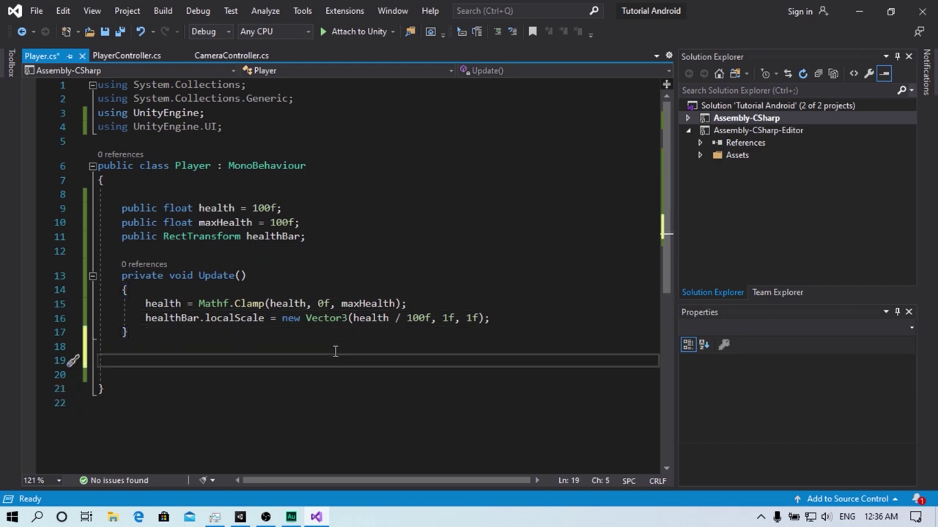
pyautogui.write('public void T')
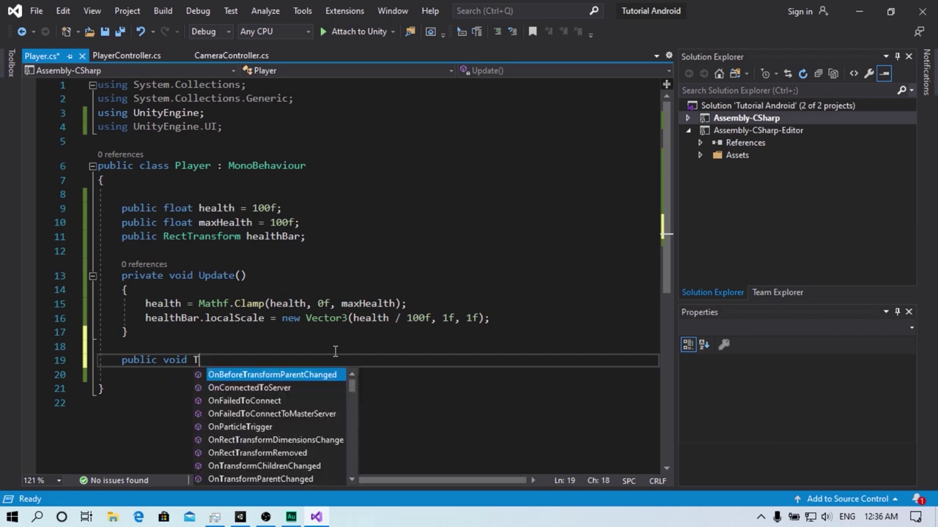
pyautogui.write('akeDamage (')
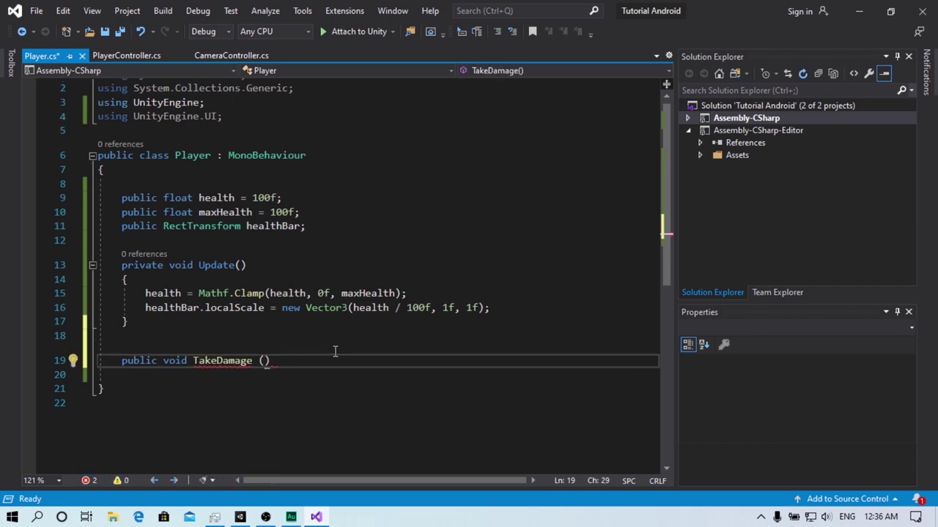
pyautogui.write('float _d')
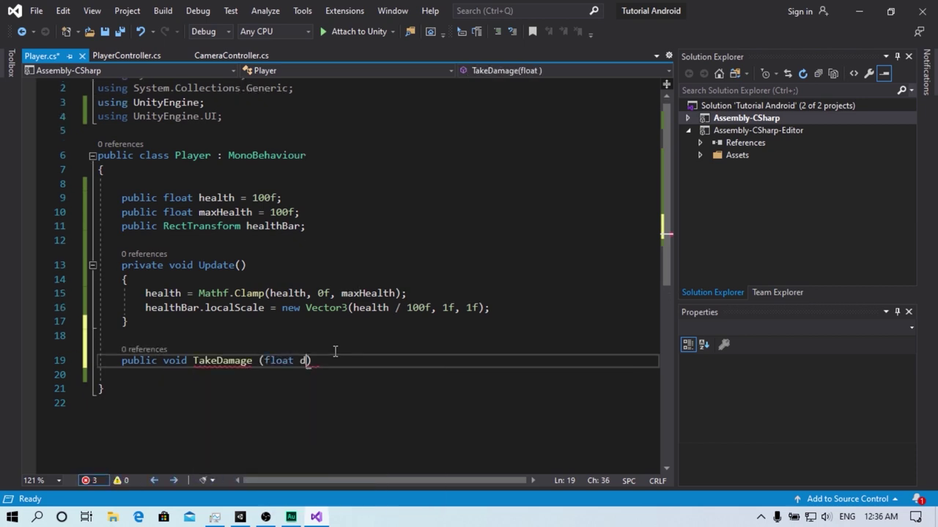
pyautogui.write('amage)')
pyautogui.press('Return')
pyautogui.write('{')
pyautogui.press('Return')
pyautogui.scroll(-3, 300, 303)
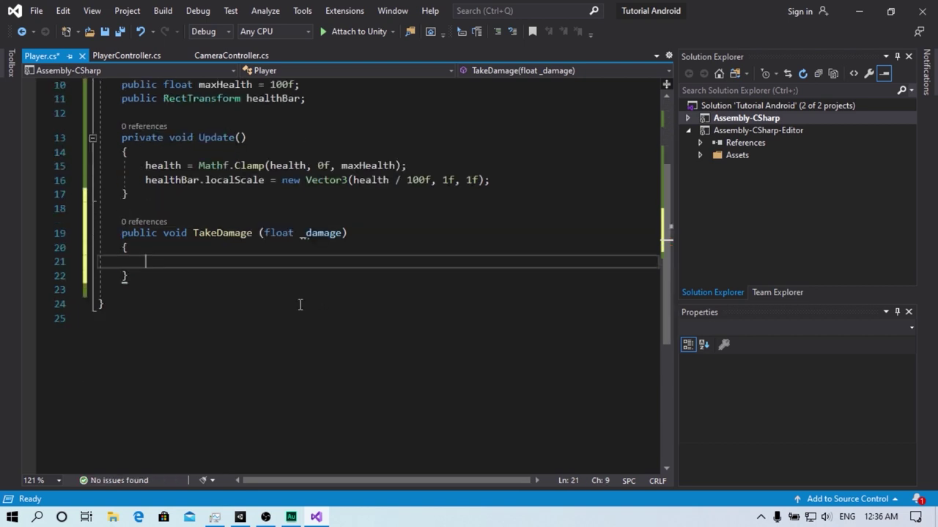
pyautogui.write('health -= ')
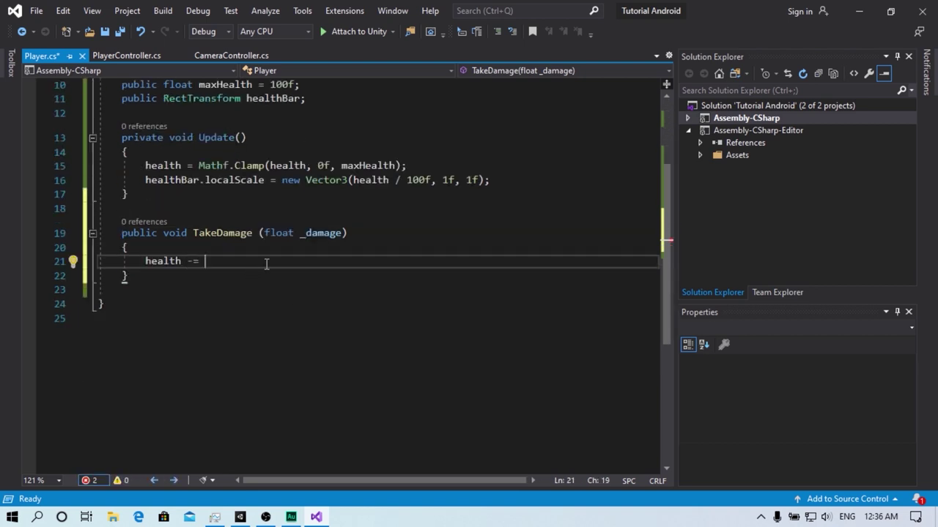
pyautogui.write('_damage;')
pyautogui.hotkey('ctrl', 's')
# Highlight all references to the health variable in the Player script
pyautogui.scroll(3, 266, 265)
pyautogui.moveTo(145, 389); pyautogui.dragTo(249, 389)
pyautogui.click(249, 389)
pyautogui.click(167, 389)
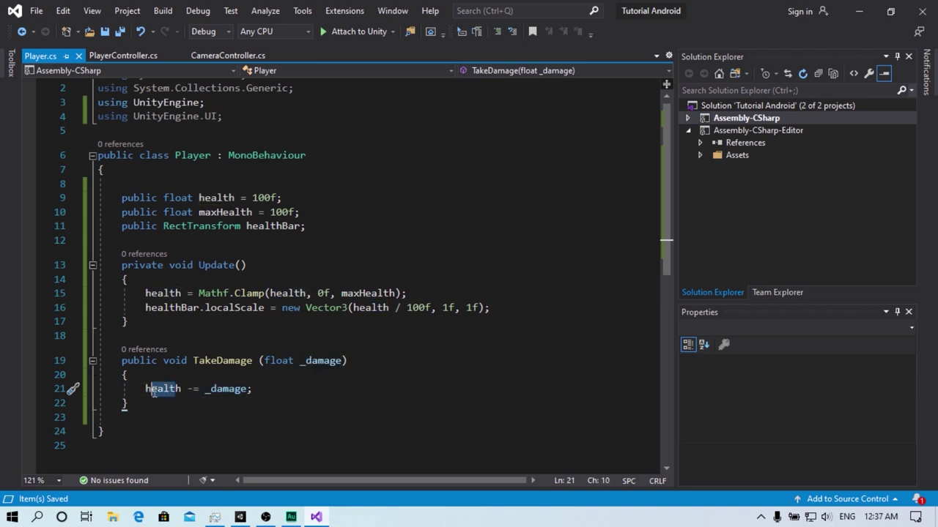
# Wrap the damage subtraction in 'if (_damage < health) { }' inside TakeDamage
pyautogui.click(283, 392)
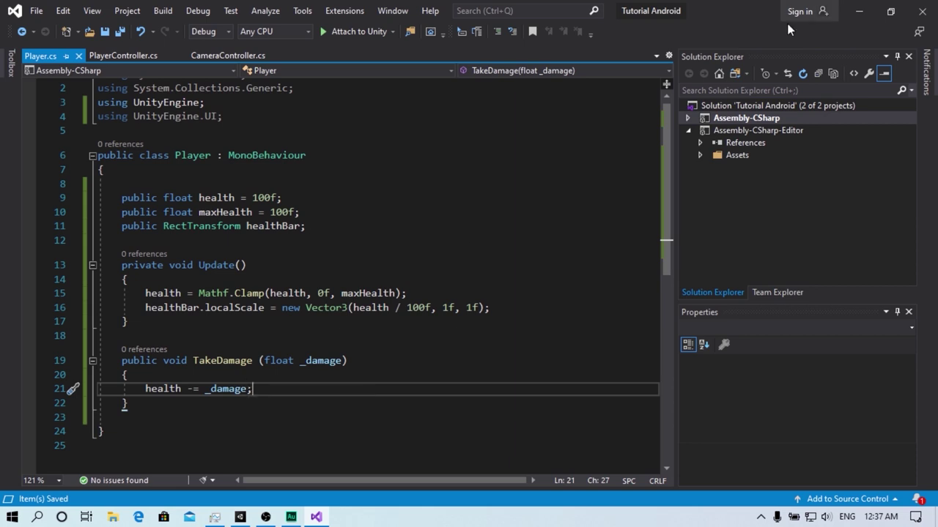
pyautogui.click(225, 376)
pyautogui.press('Return')
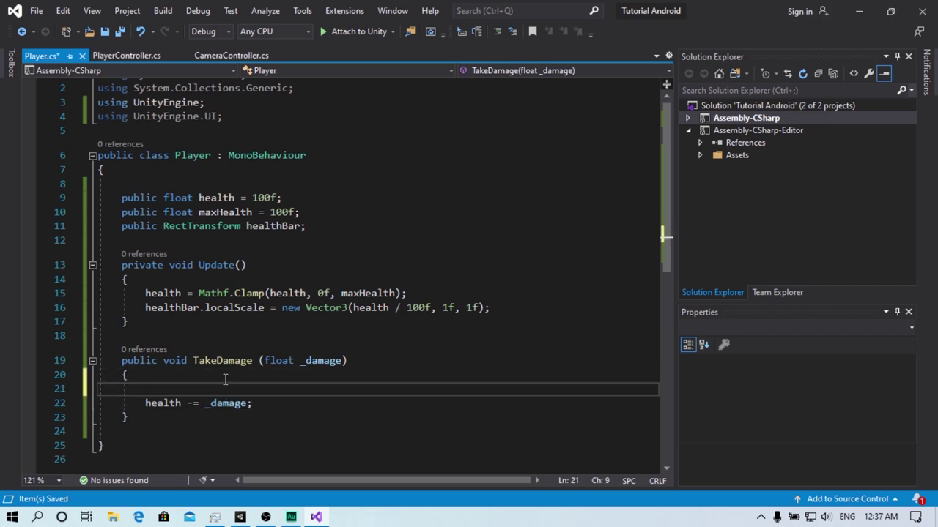
pyautogui.write('if )')
pyautogui.write('(dam')
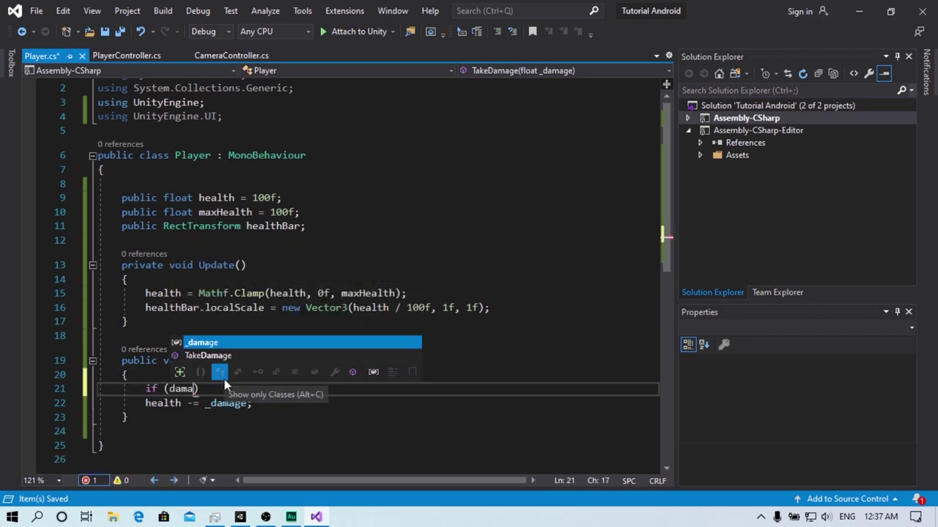
pyautogui.write('age < hea')
pyautogui.press('Tab')
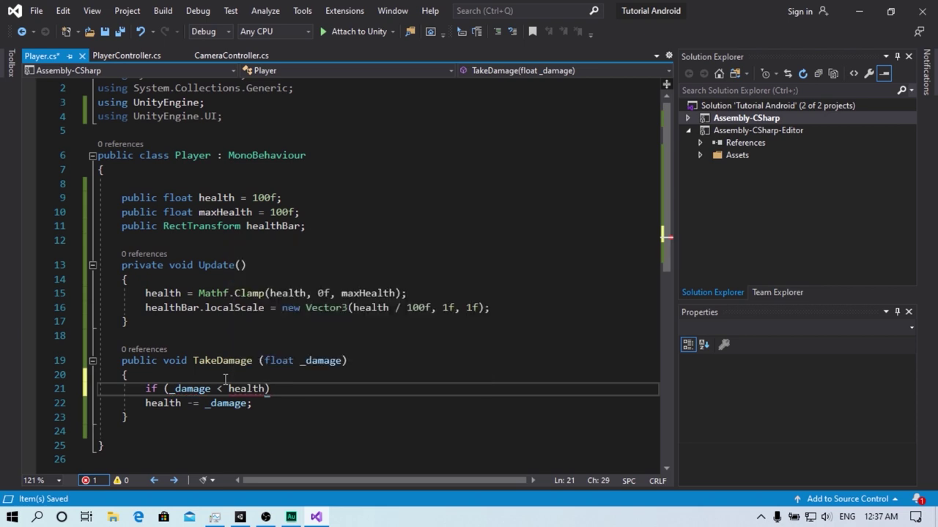
pyautogui.press('Return')
pyautogui.write('{')
pyautogui.press('Return')
pyautogui.press('Down')
pyautogui.press('Down')
pyautogui.press('Home')
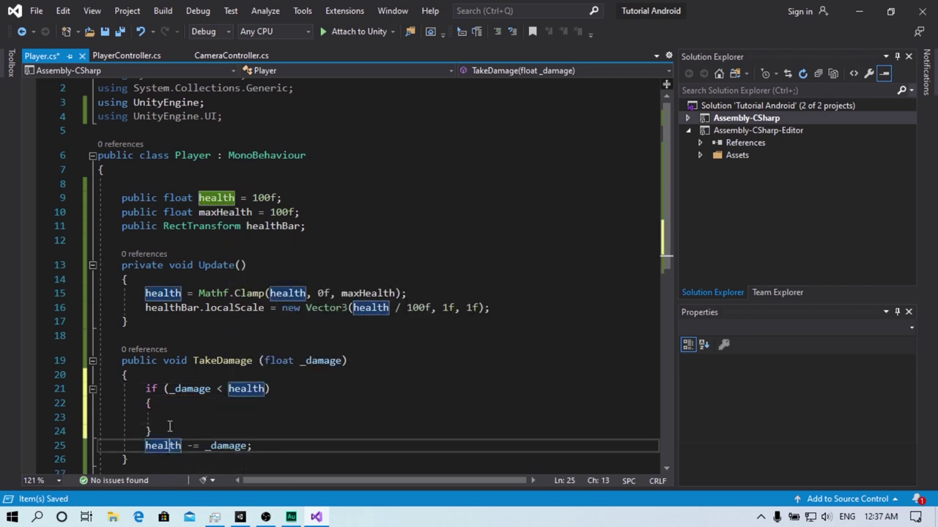
pyautogui.hotkey('alt', 'Up')
# Add blank lines after TakeDamage to make room for a Die method
pyautogui.scroll(-2, 182, 426)
pyautogui.click(165, 364)
pyautogui.press('Return')
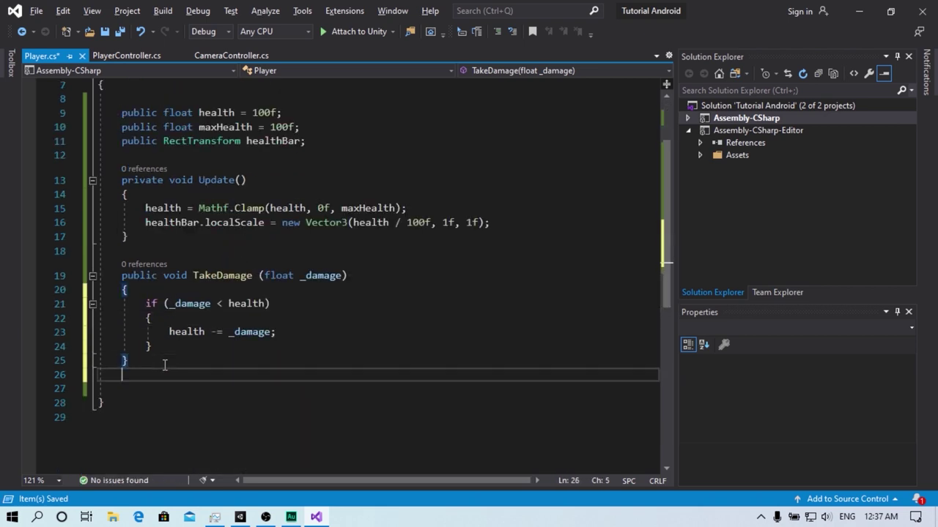
pyautogui.press('Return')
# Write a Die method whose body holds a //Death comment
pyautogui.write('void Die')
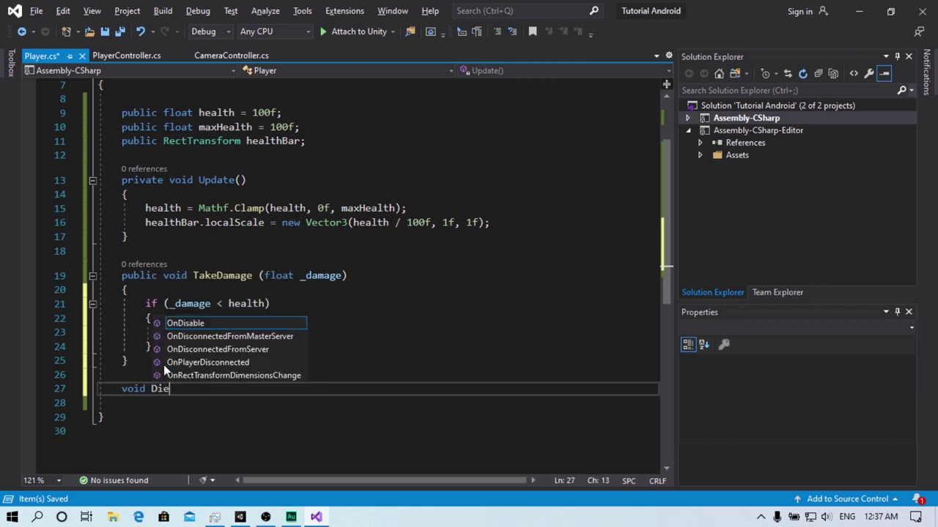
pyautogui.write(' ()')
pyautogui.press('Return')
pyautogui.write('{')
pyautogui.press('Return')
pyautogui.write('//D')
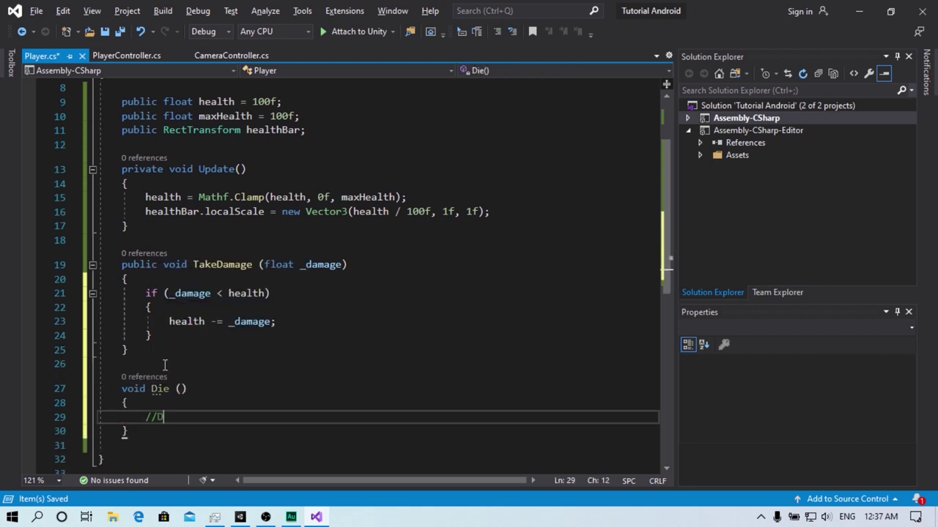
pyautogui.write('eath')
pyautogui.click(148, 374)
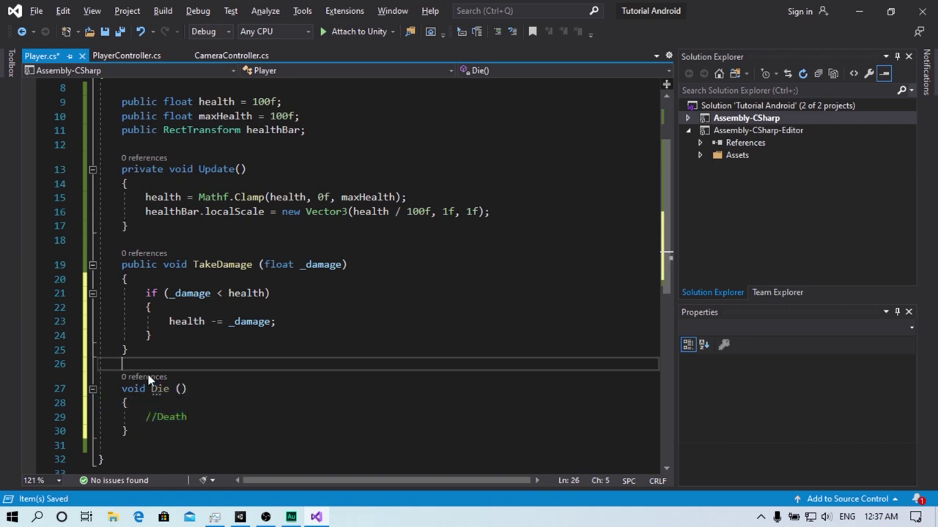
# End TakeDamage with an else if (health < _damage) branch calling Die() and setting health = 0f
pyautogui.scroll(-2, 185, 396)
pyautogui.click(246, 251)
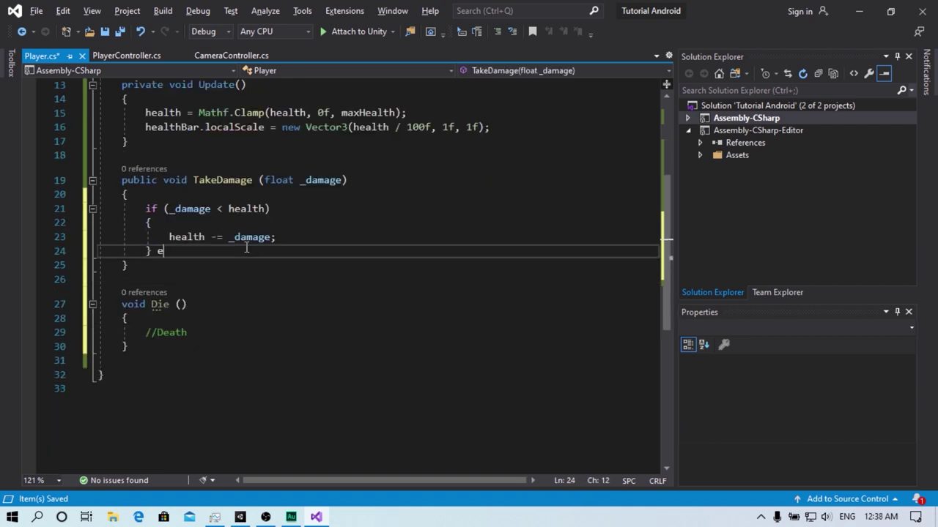
pyautogui.write('else if (health < ')
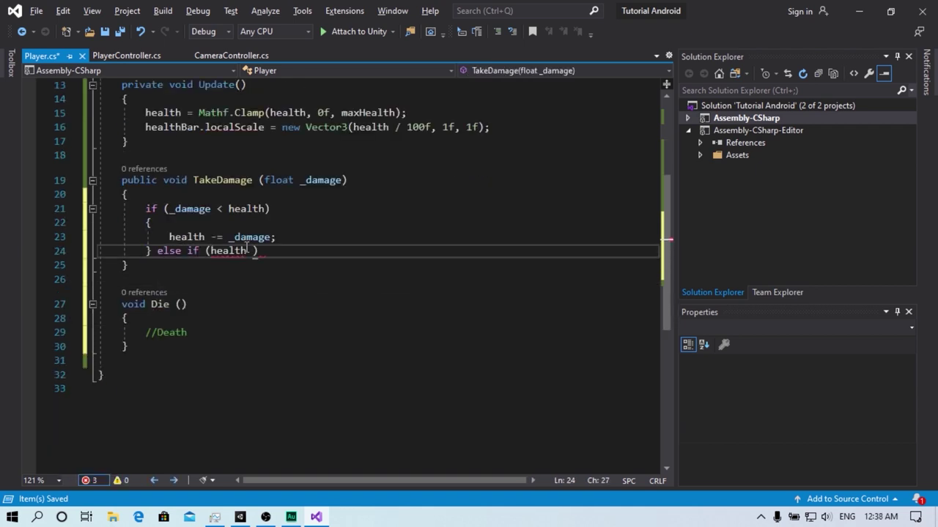
pyautogui.write('_')
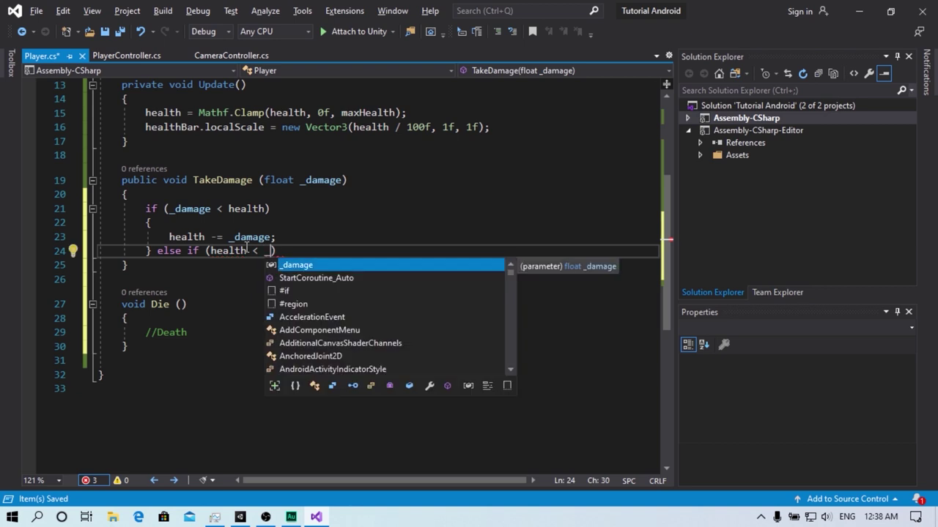
pyautogui.press('Tab')
pyautogui.moveTo(253, 250); pyautogui.dragTo(304, 251)
pyautogui.click(326, 251)
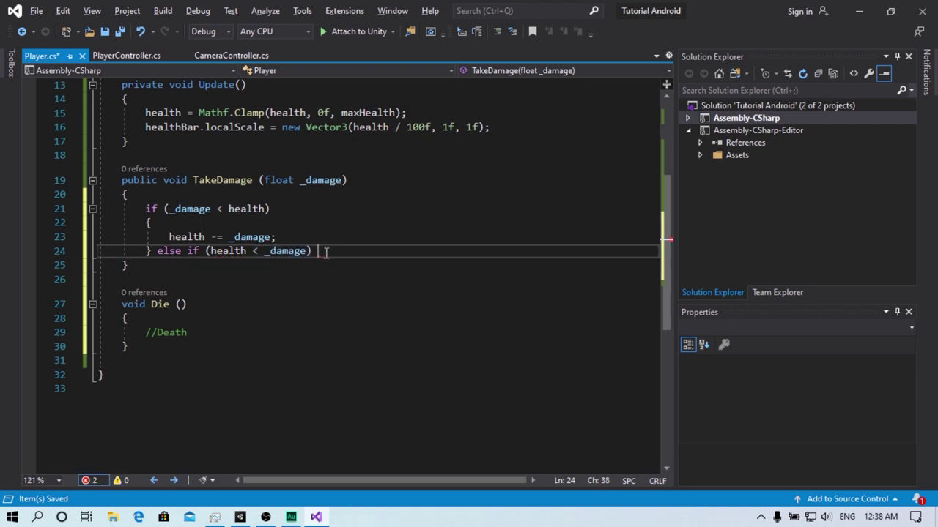
pyautogui.press('Return')
pyautogui.write('{')
pyautogui.press('Return')
pyautogui.write('Die();')
pyautogui.press('Return')
pyautogui.write('health =')
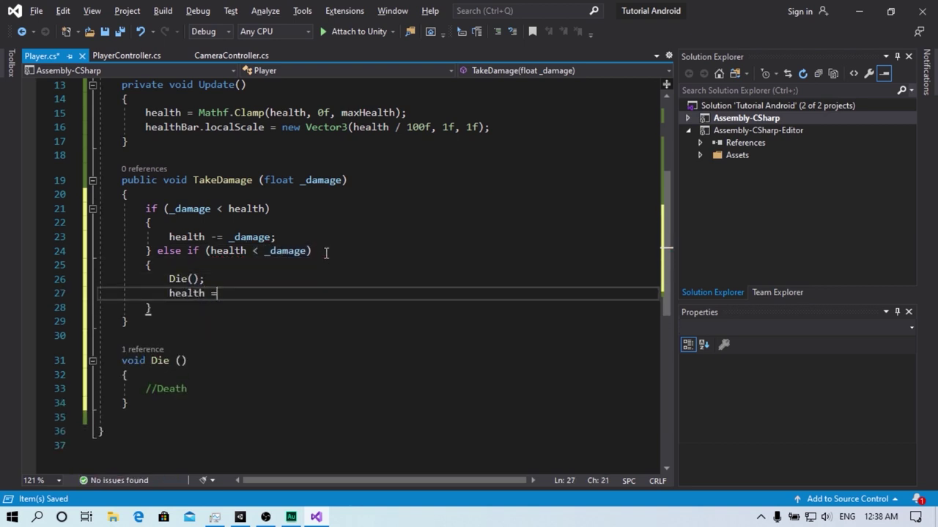
pyautogui.write('0f;')
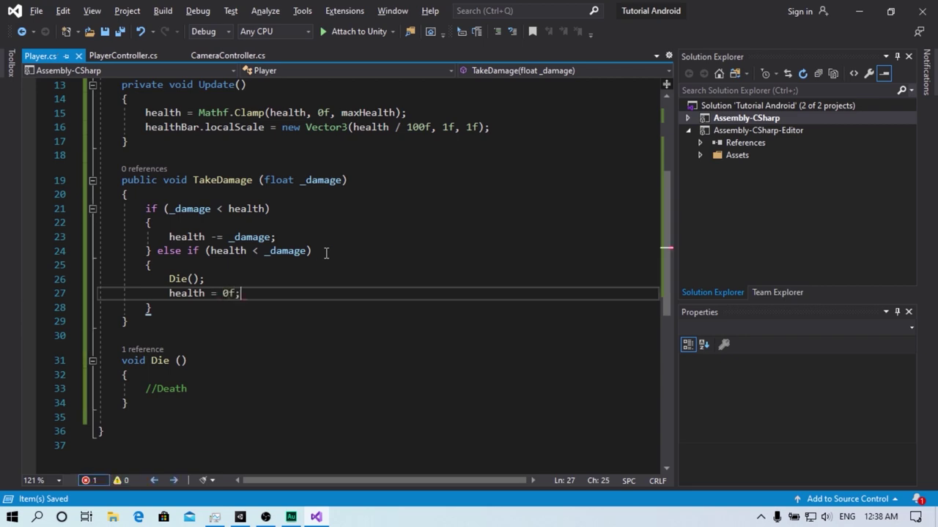
pyautogui.scroll(1, 326, 252)
pyautogui.click(858, 11)
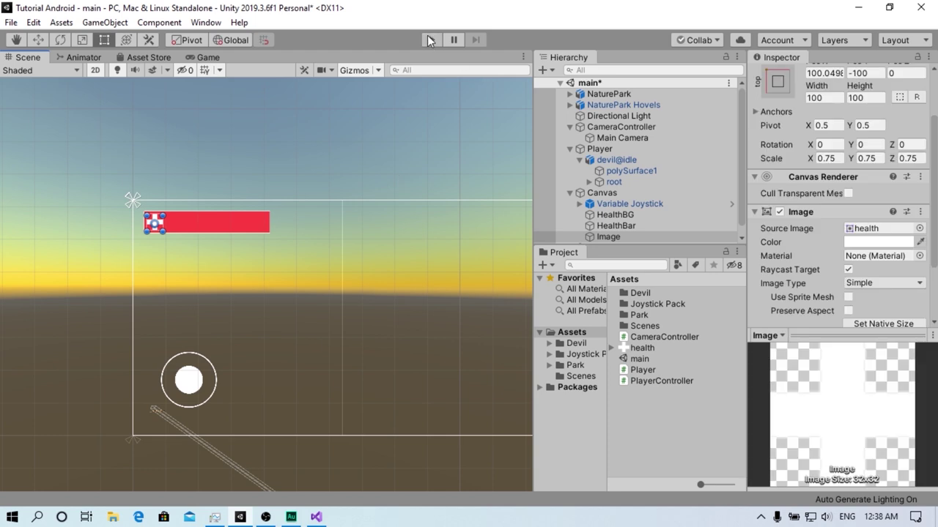
# Test the health bar in Play mode, setting the Player's Max Health to 236.8 and raising Health
pyautogui.click(430, 39)
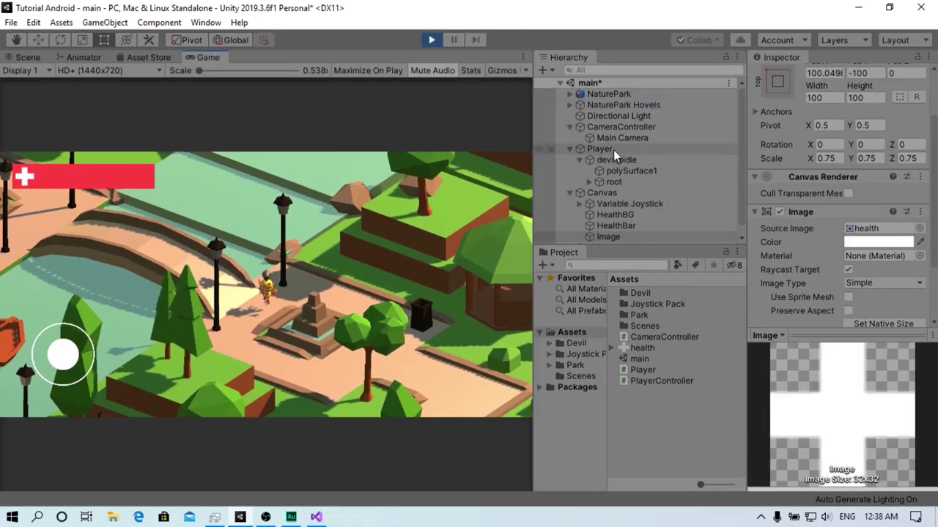
pyautogui.click(613, 150)
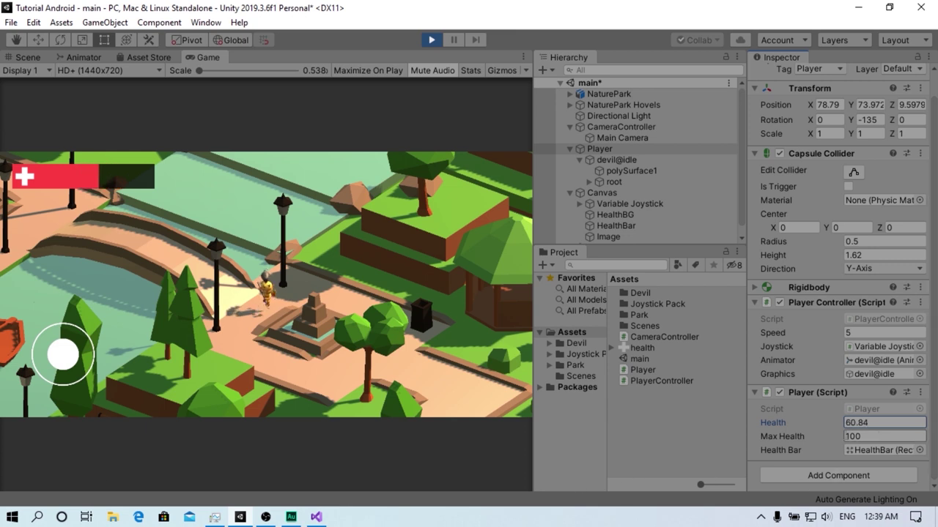
pyautogui.click(818, 437)
pyautogui.write('236.8')
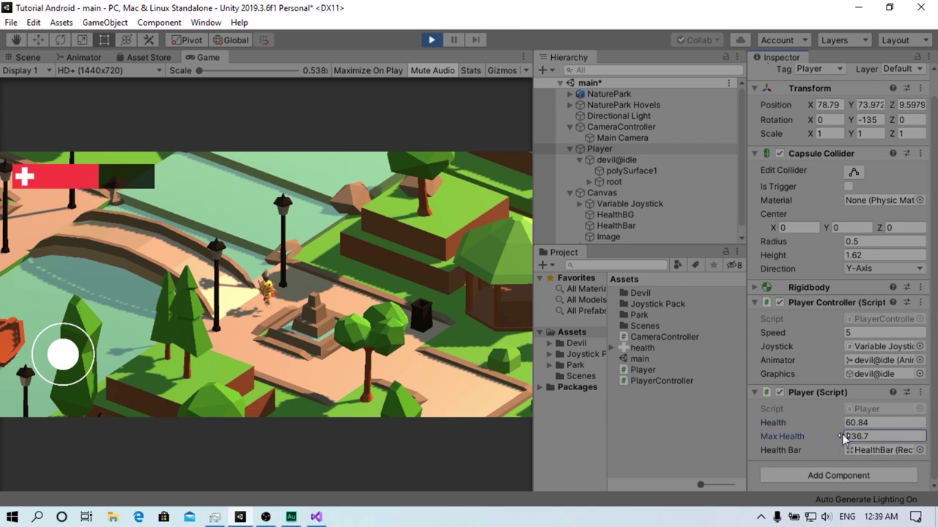
pyautogui.moveTo(818, 422); pyautogui.dragTo(536, 433)
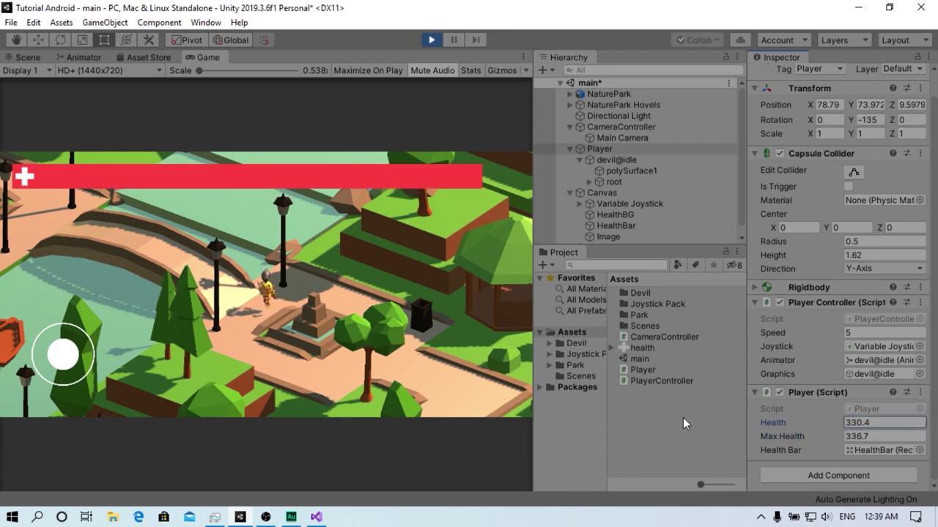
# Replace 100f with maxHealth in the health bar scale line, save, and play again
pyautogui.hotkey('alt', 'Tab')
pyautogui.doubleClick(426, 169)
pyautogui.write('maxHealth')
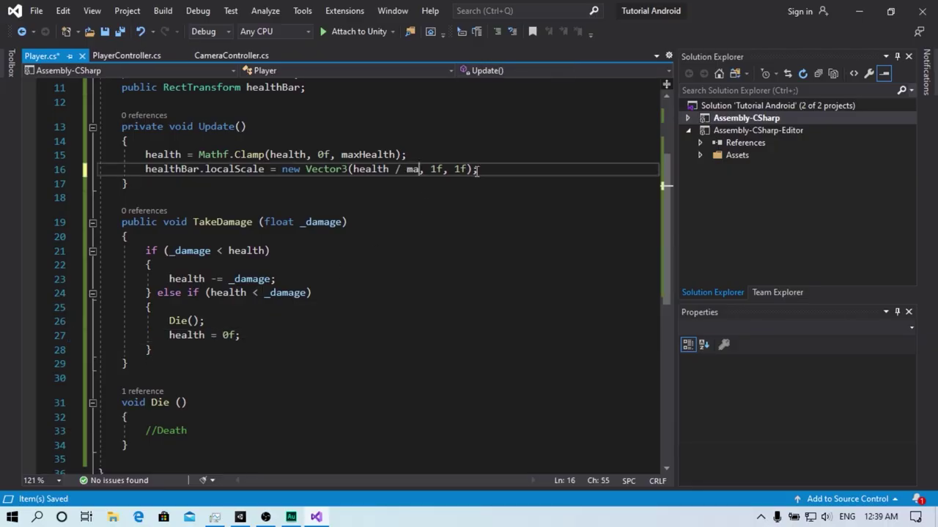
pyautogui.hotkey('ctrl', 's')
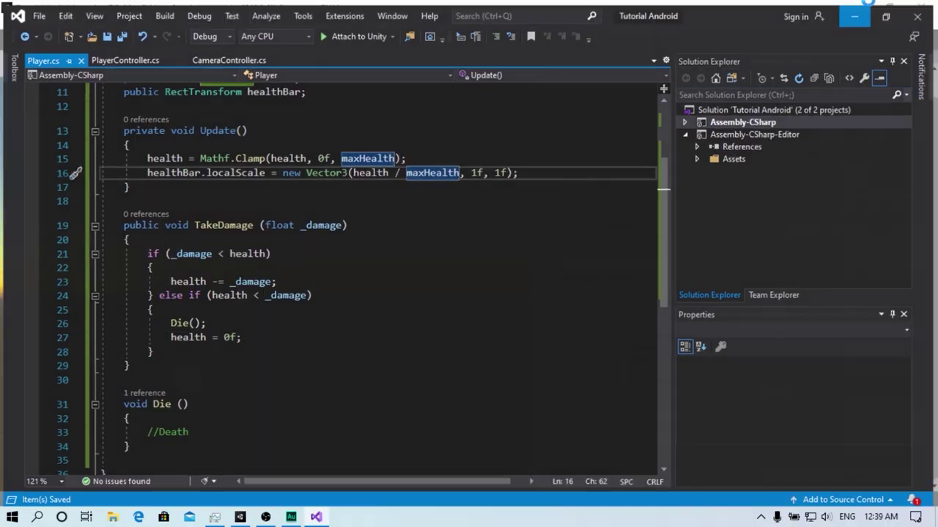
pyautogui.hotkey('alt', 'Tab')
pyautogui.hotkey('ctrl', 'p')
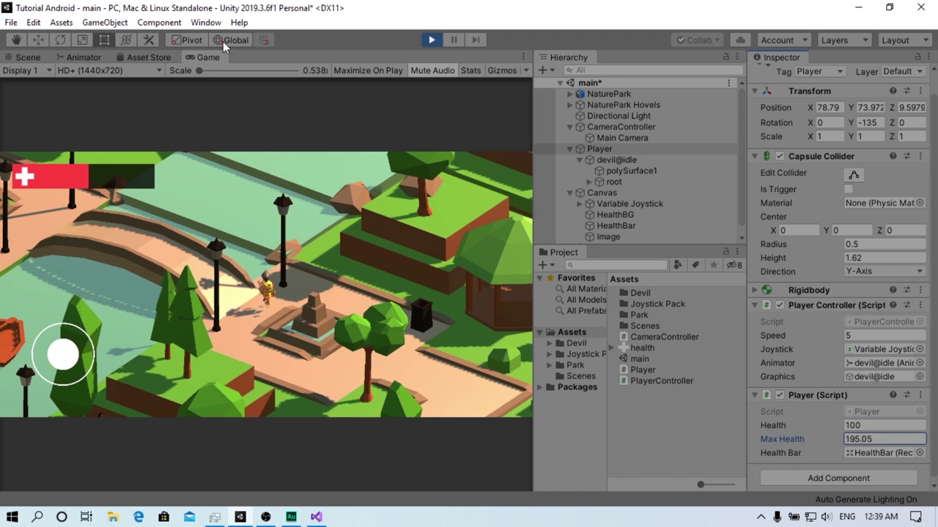
# Vary Max Health and Health to watch the red bar rescale, then stop playing and show the Game view
pyautogui.moveTo(782, 439)
pyautogui.mouseDown()
pyautogui.moveTo(879, 427)
pyautogui.moveTo(621, 444)
pyautogui.moveTo(751, 42)
pyautogui.mouseUp()
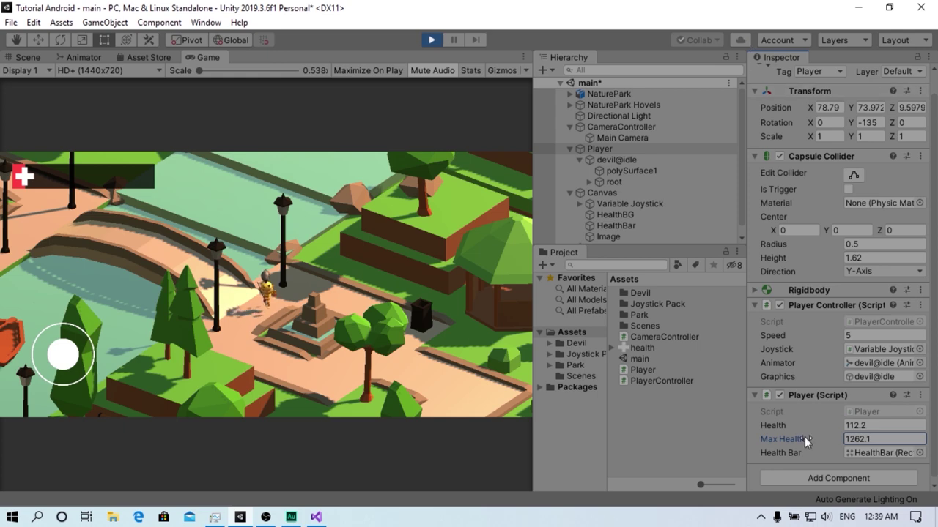
pyautogui.moveTo(806, 426)
pyautogui.mouseDown()
pyautogui.moveTo(707, 526)
pyautogui.moveTo(29, 516)
pyautogui.mouseUp()
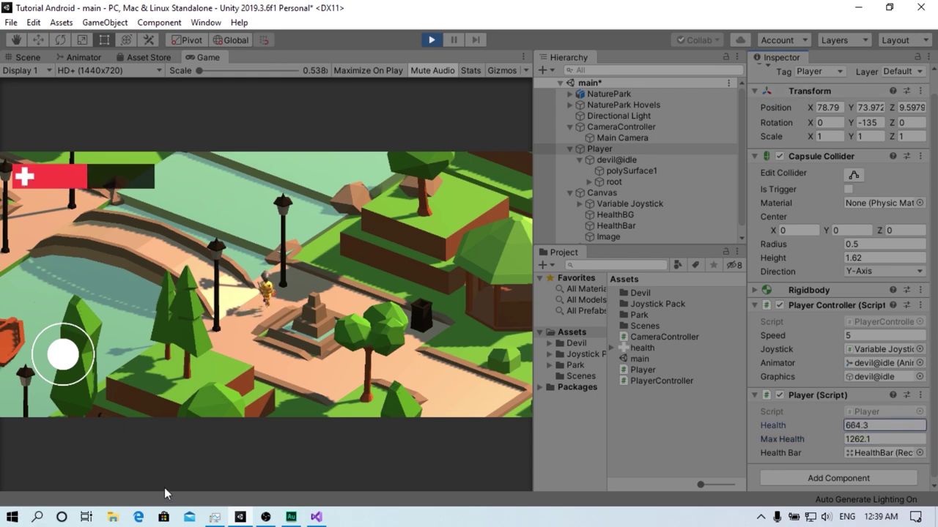
pyautogui.click(432, 39)
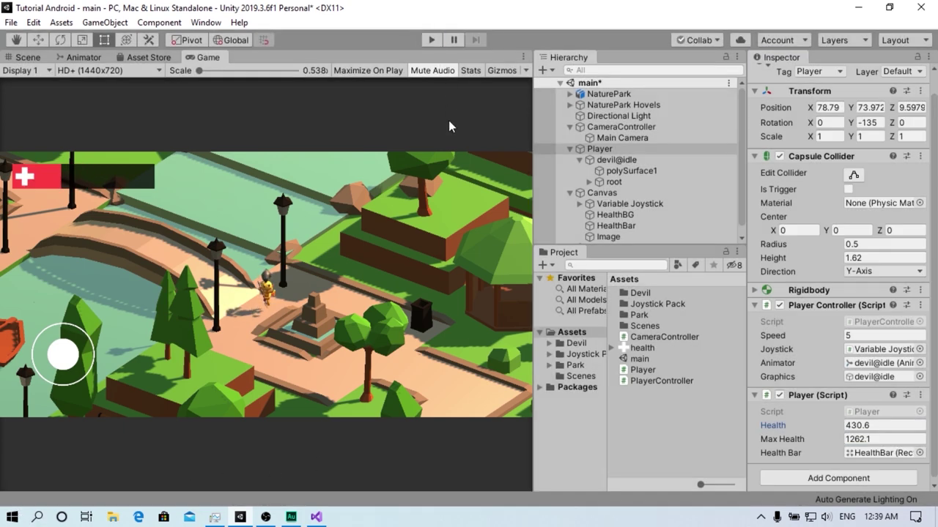
pyautogui.click(207, 57)
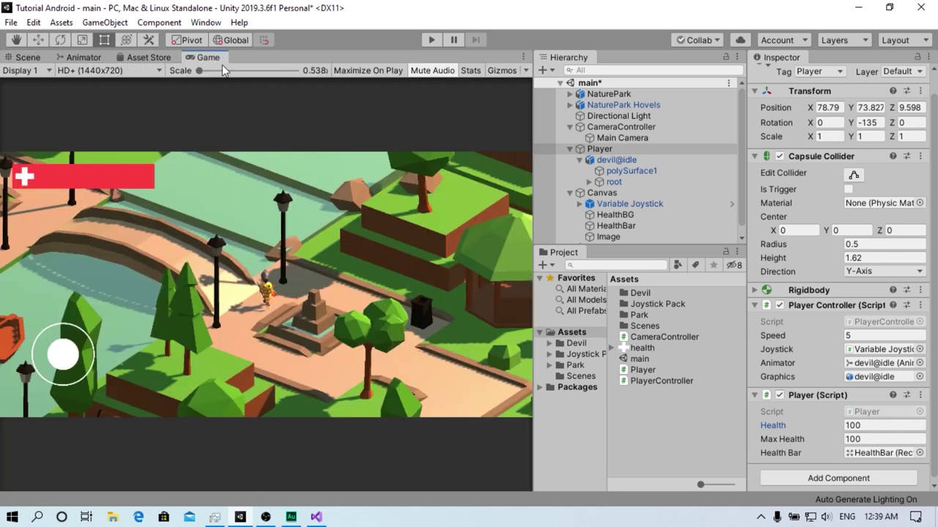